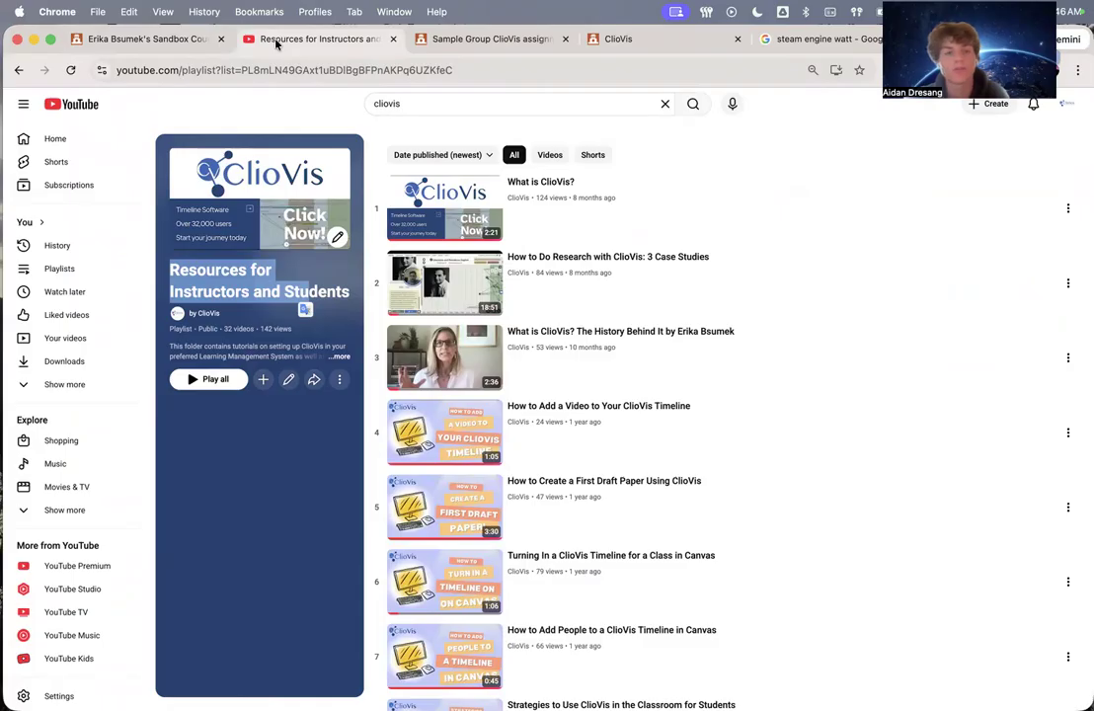
Look through the ClioVis tutorial videos in the Resources for Instructors and Students playlist
left_click(184, 274)
left_click_drag(170, 270, 352, 305)
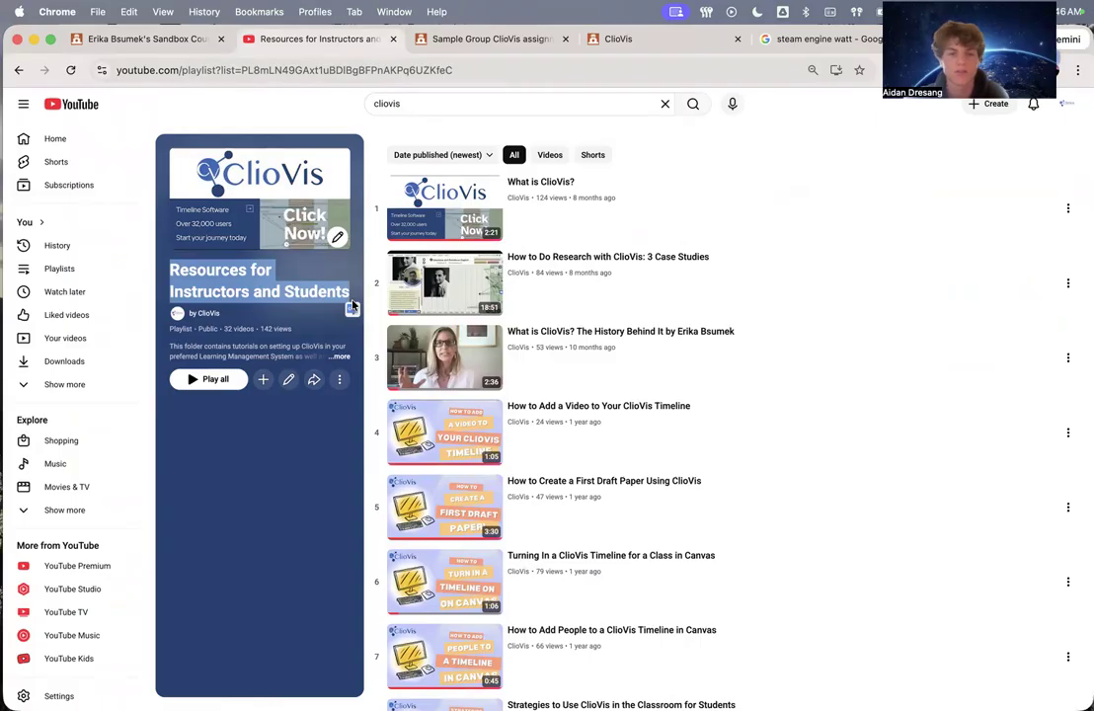
scroll(514, 482, "down", 5)
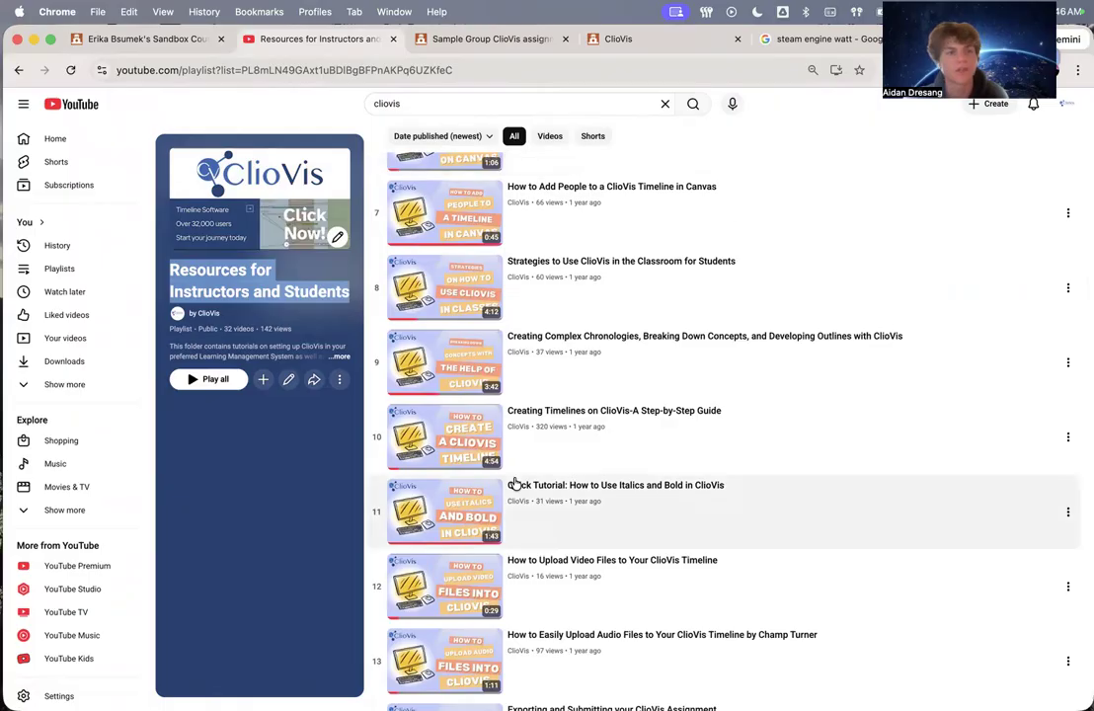
Switch to the Canvas sandbox course, open its ClioVis tool, and view the folder creation form without creating one
left_click(136, 37)
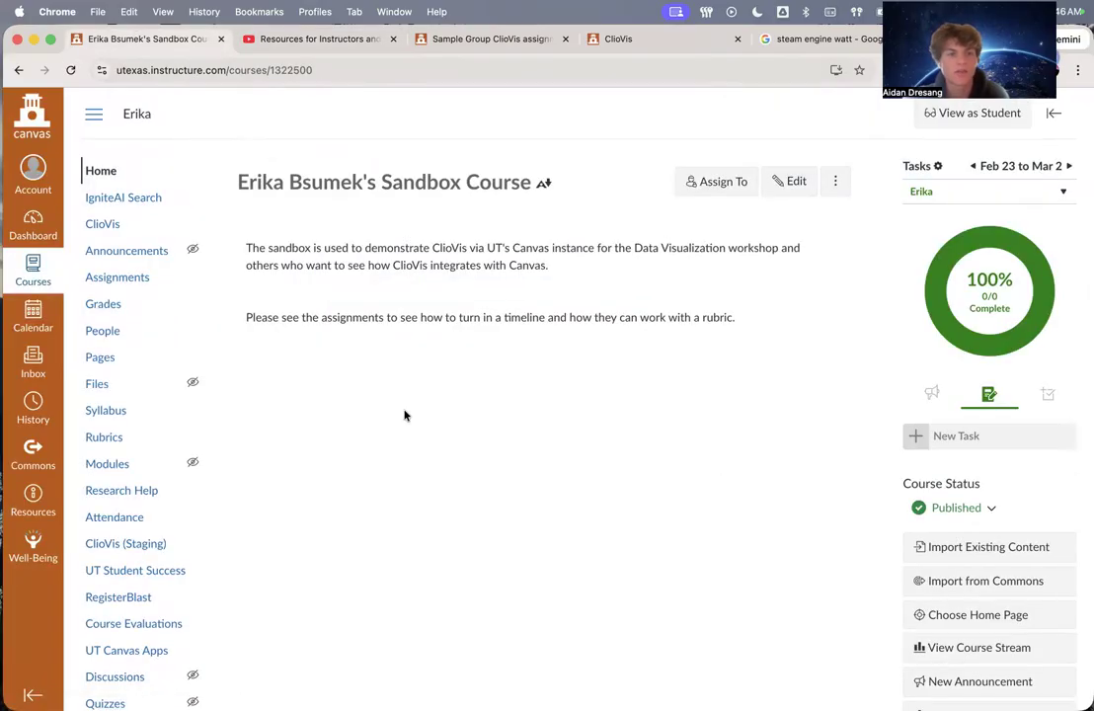
left_click(146, 224)
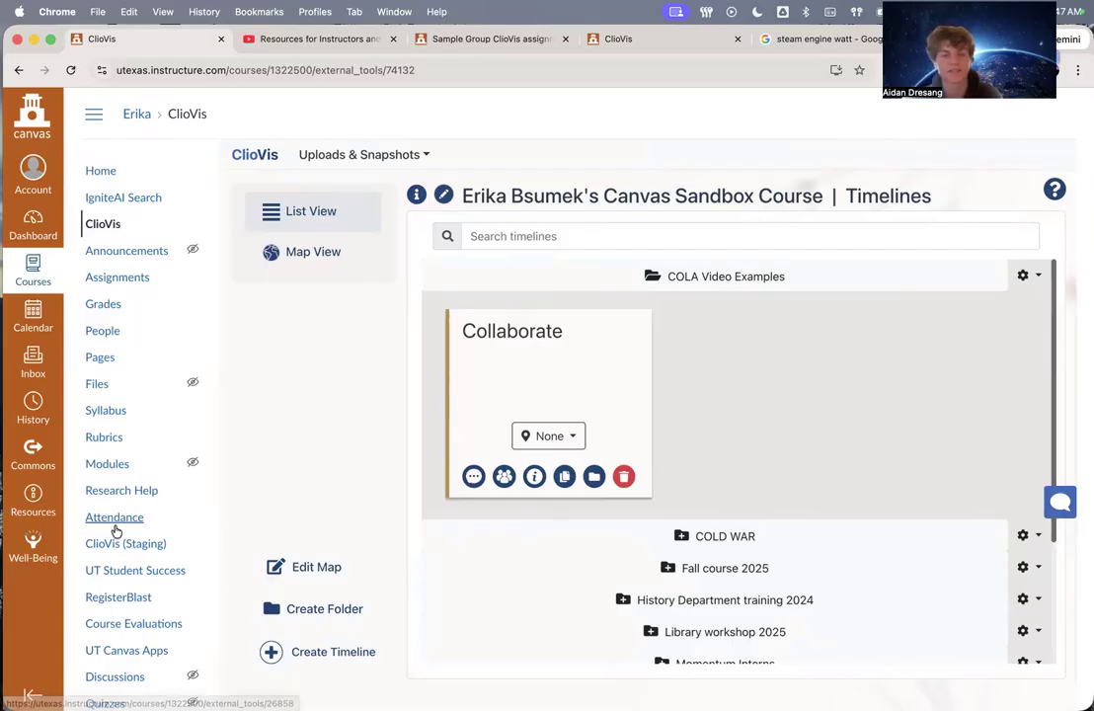
left_click(300, 614)
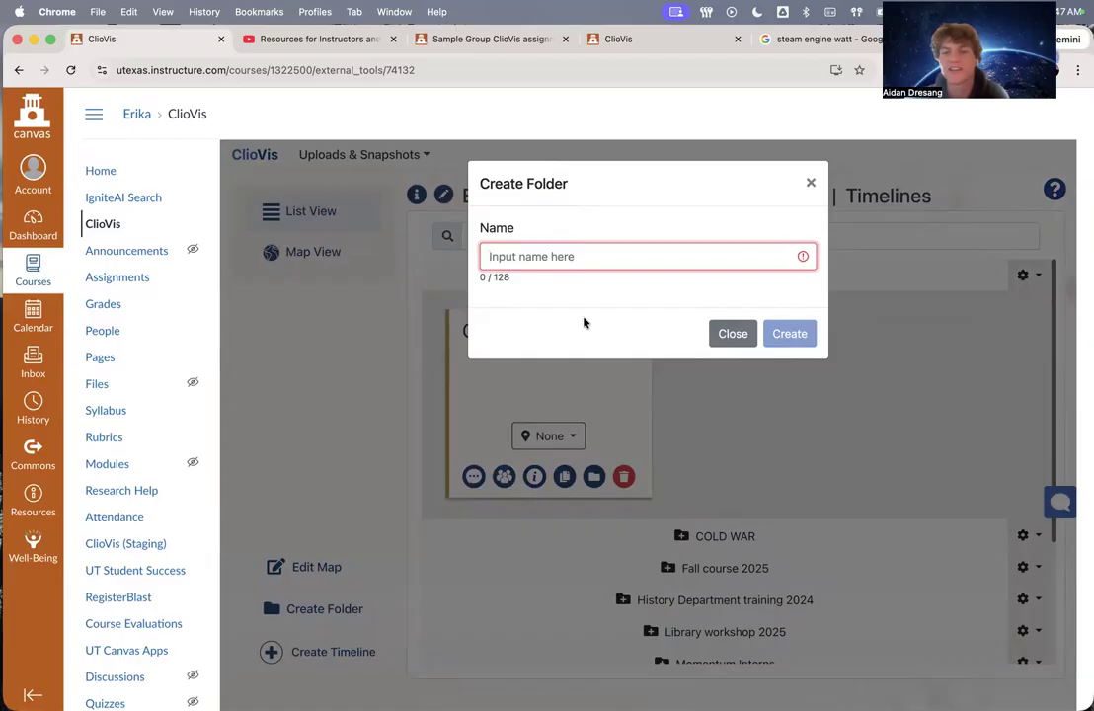
left_click(811, 183)
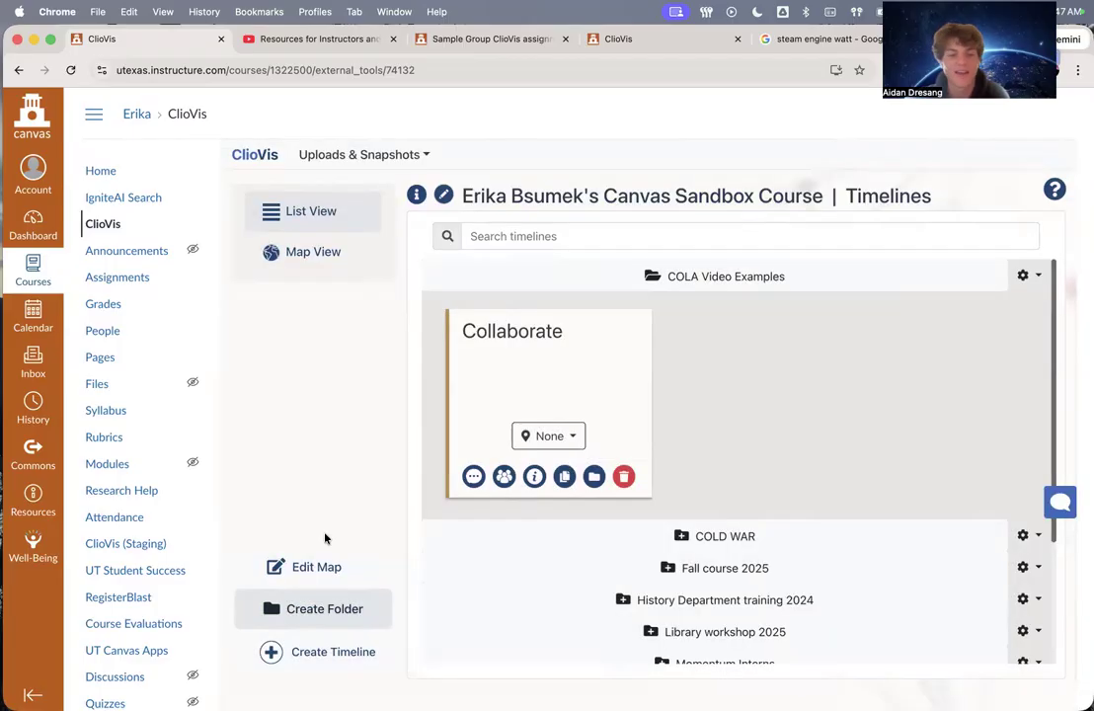
Create a timeline named "Example Timeline / Industrial Revolution" in the COLA Video Examples folder
left_click(333, 656)
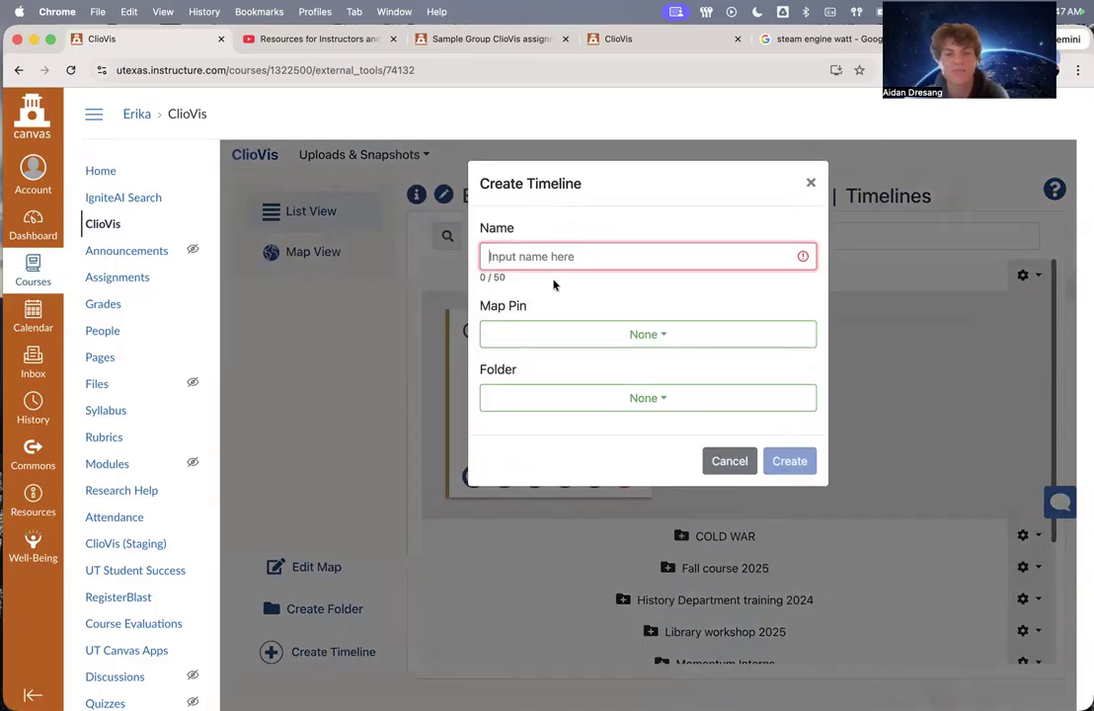
type("Example Time")
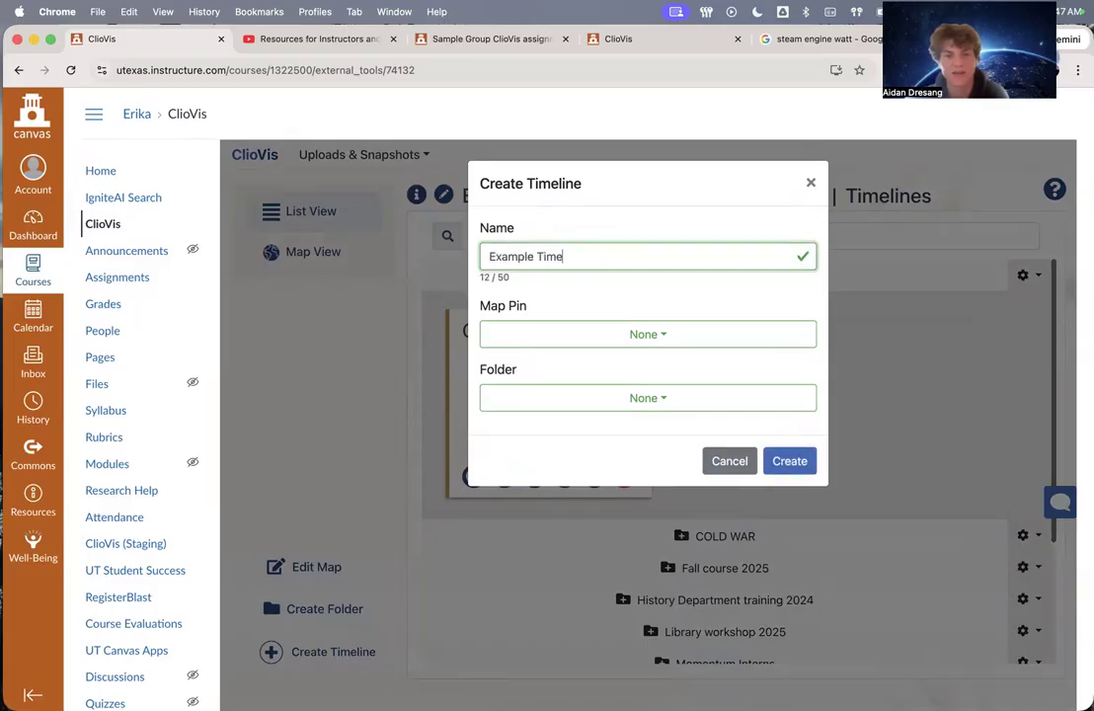
type("line / Industri")
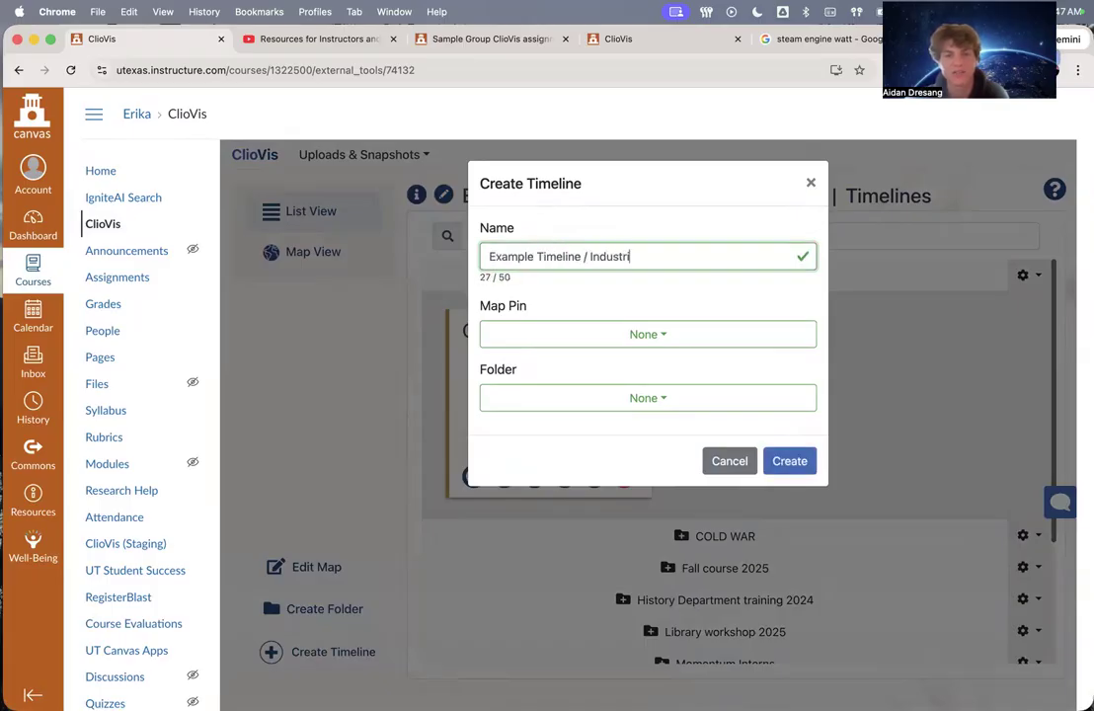
type("al Revolution")
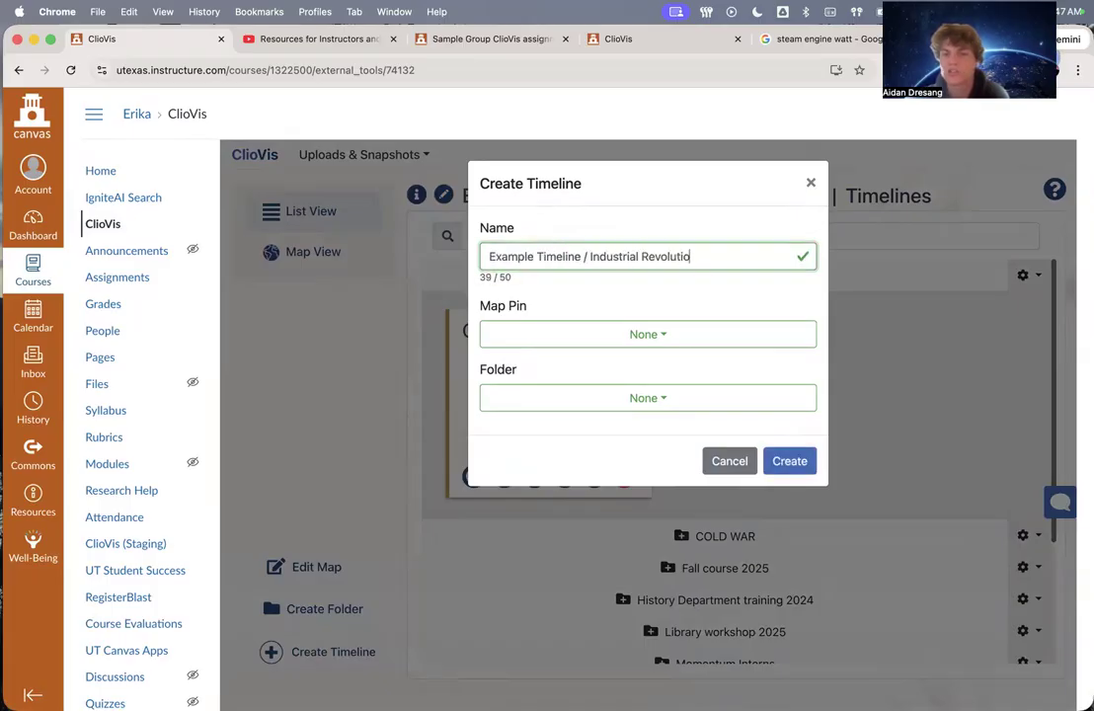
left_click(557, 398)
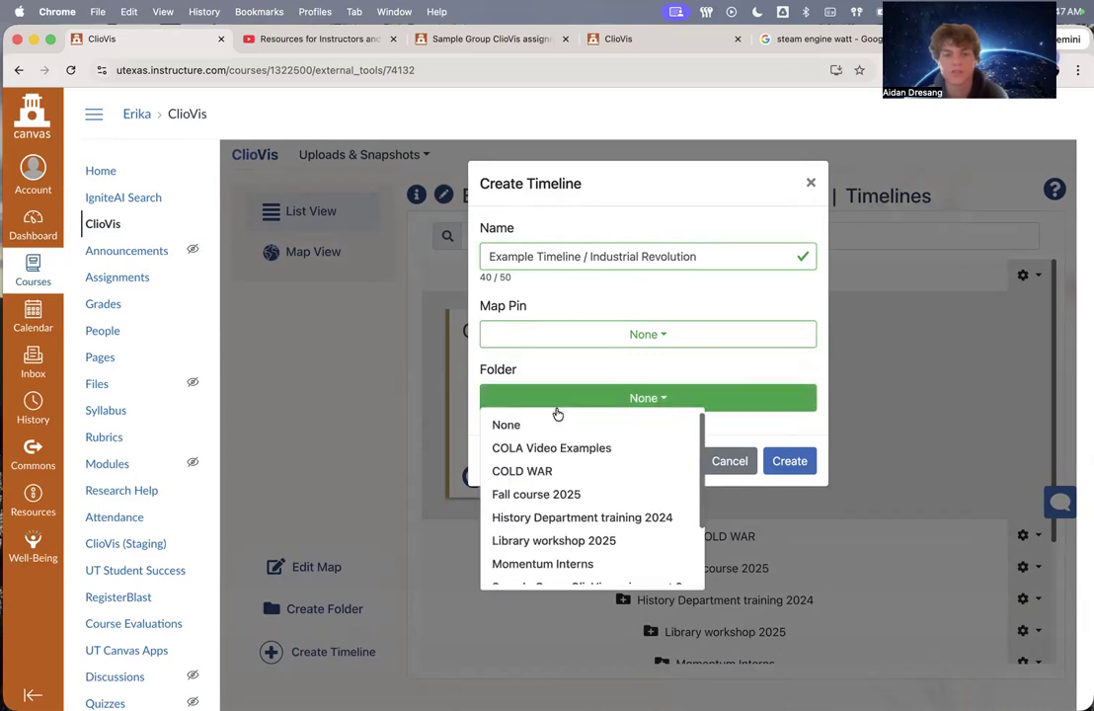
left_click(507, 447)
left_click(790, 461)
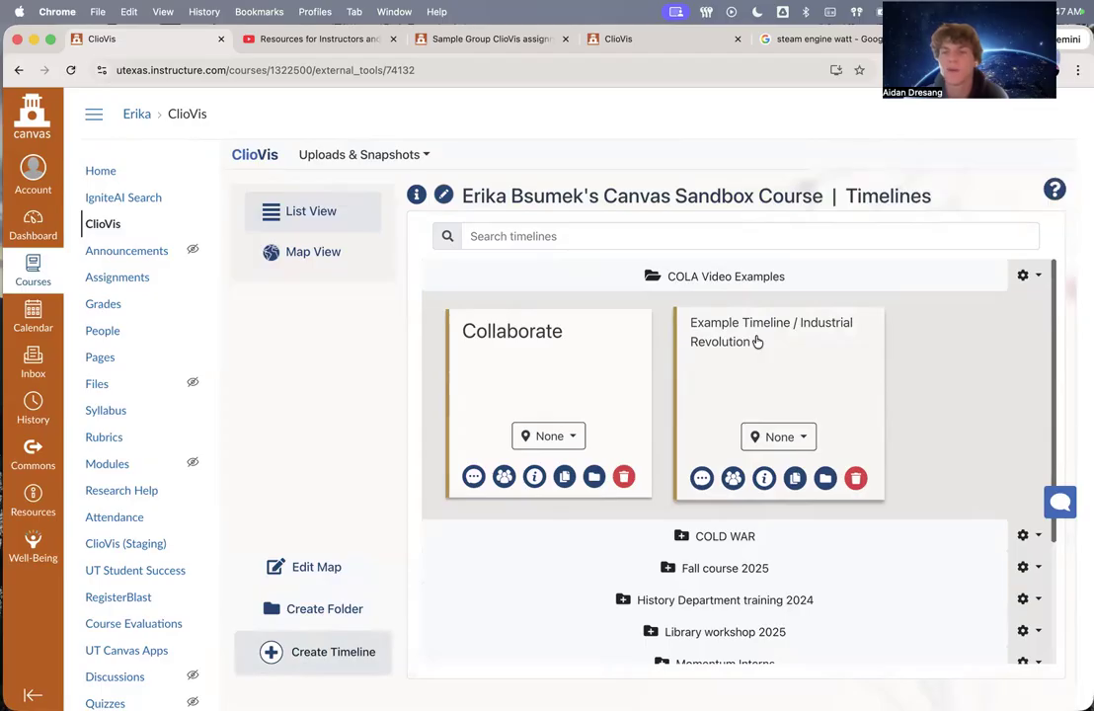
View the comments and the description of the Example Timeline / Industrial Revolution timeline
left_click(702, 478)
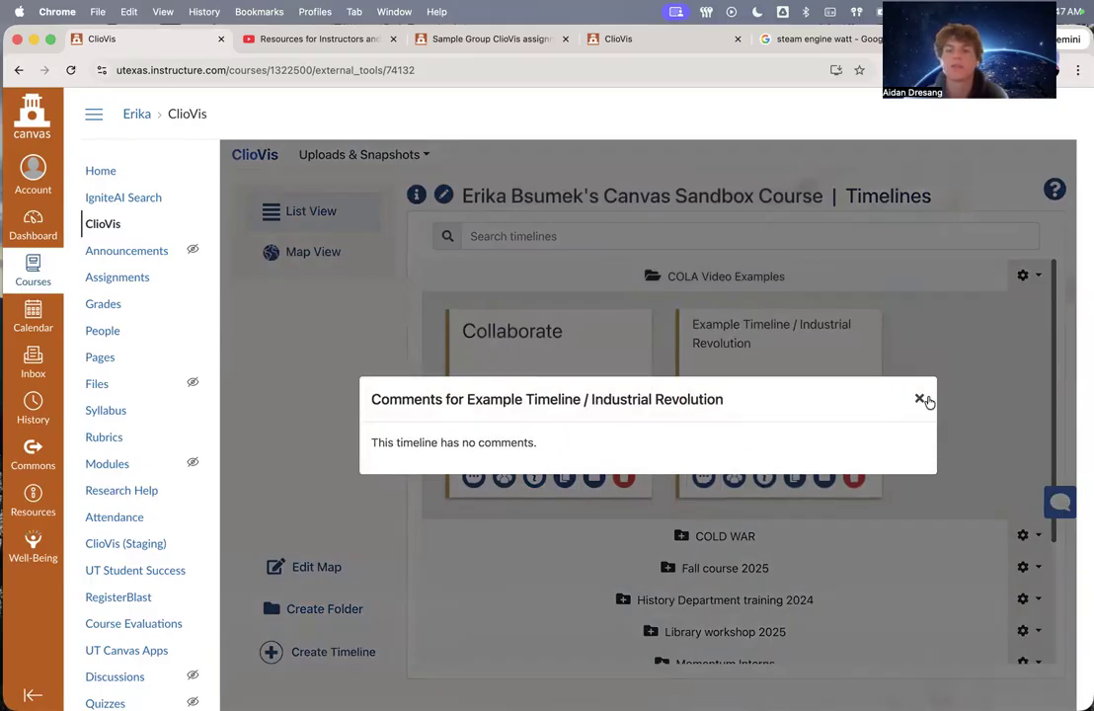
left_click(921, 399)
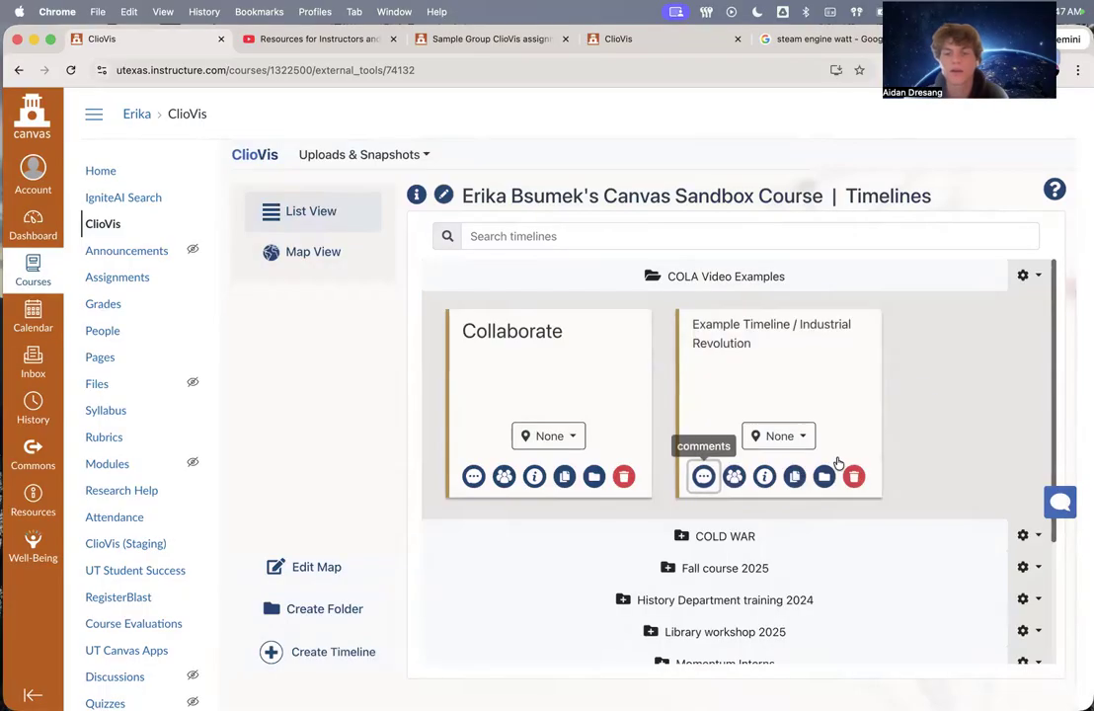
left_click(765, 479)
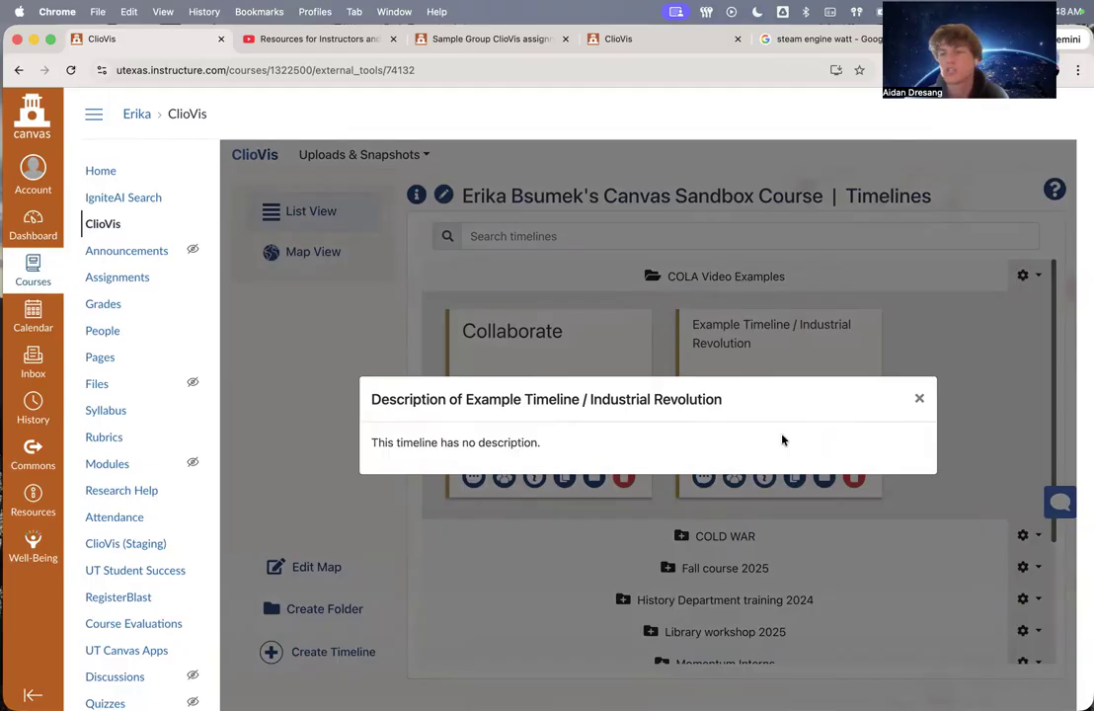
left_click(918, 398)
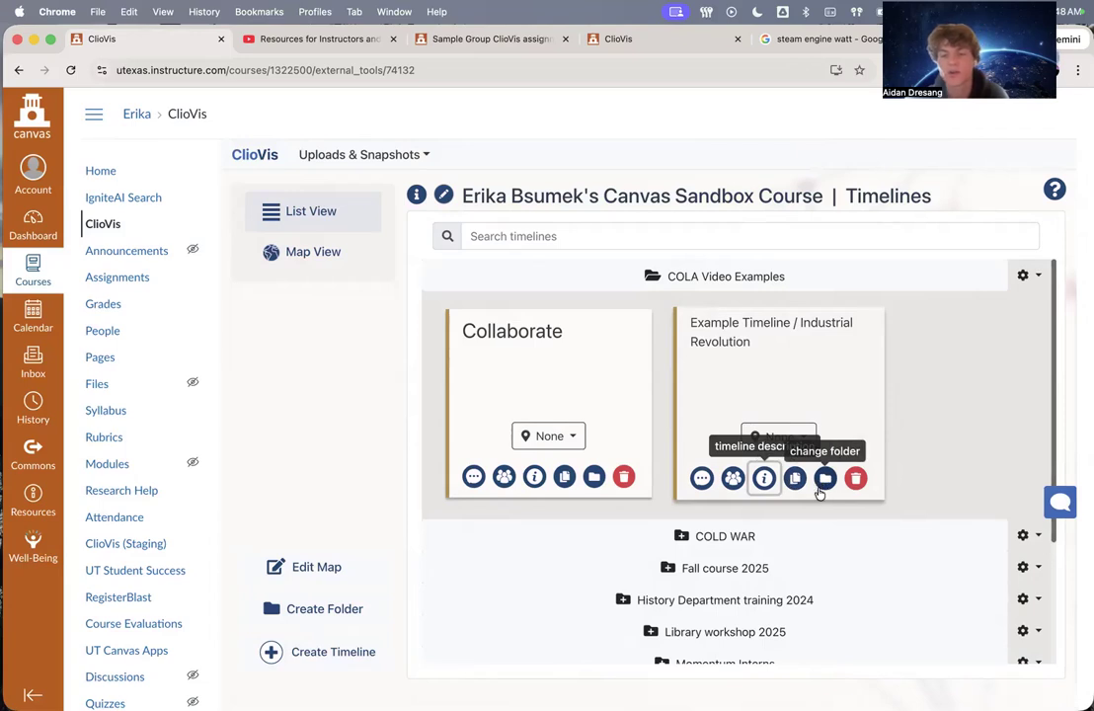
Find a course member by name and add them to the Industrial Revolution timeline with Edit & Share permission
left_click(732, 479)
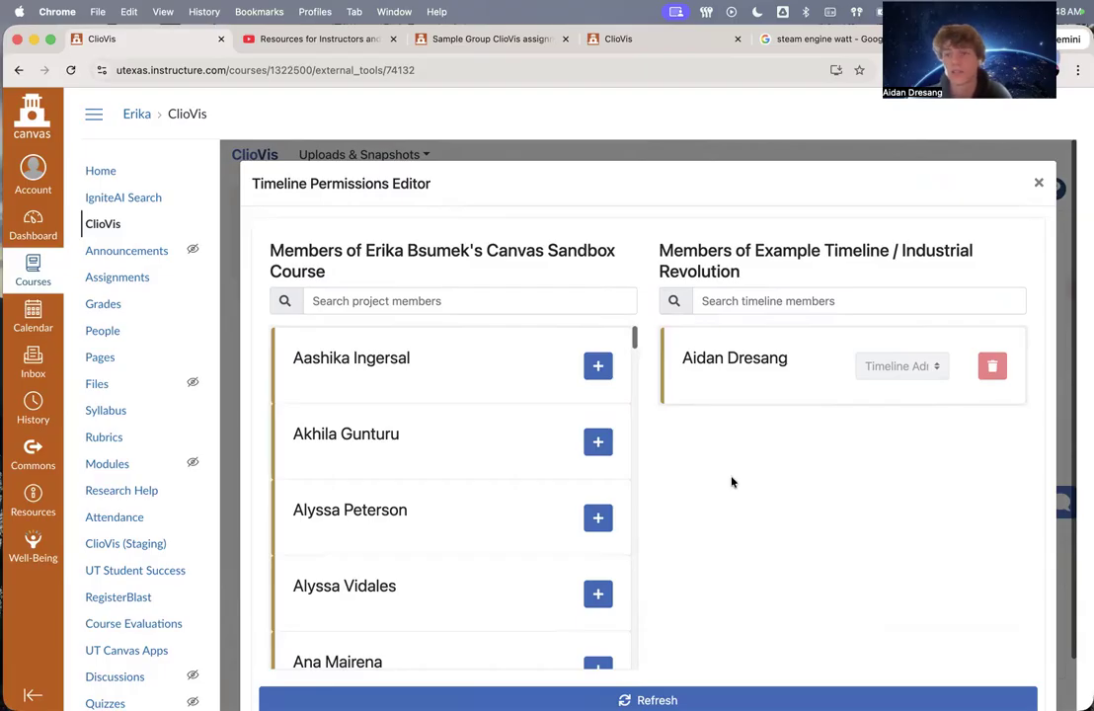
left_click(463, 292)
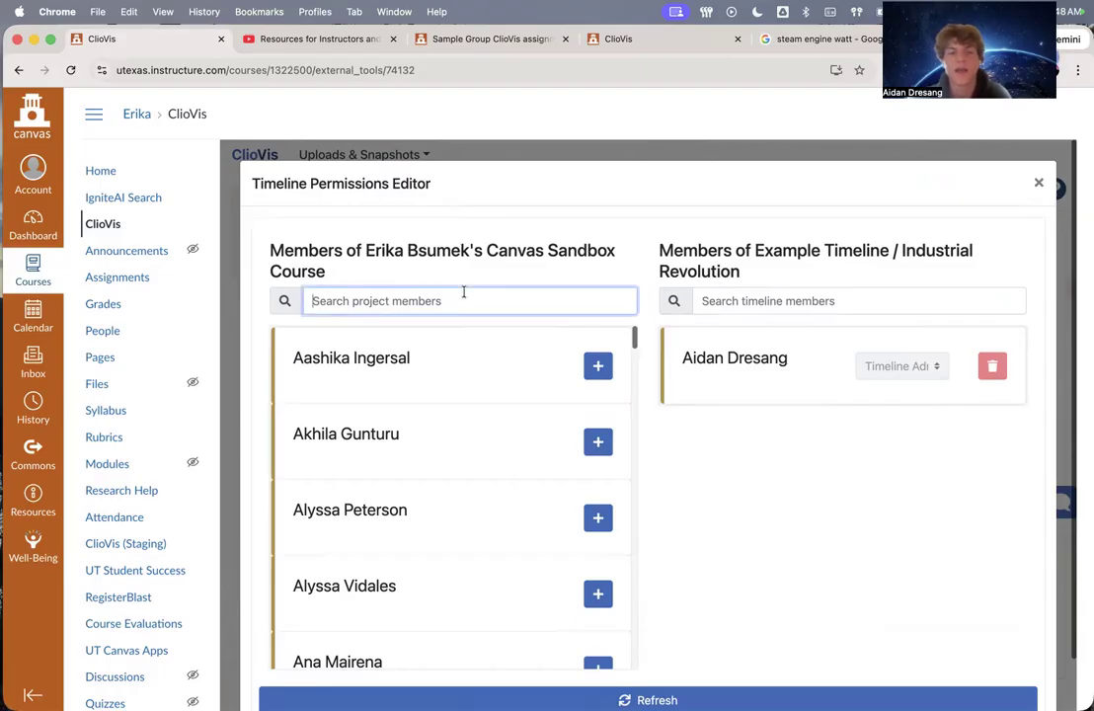
type("marc")
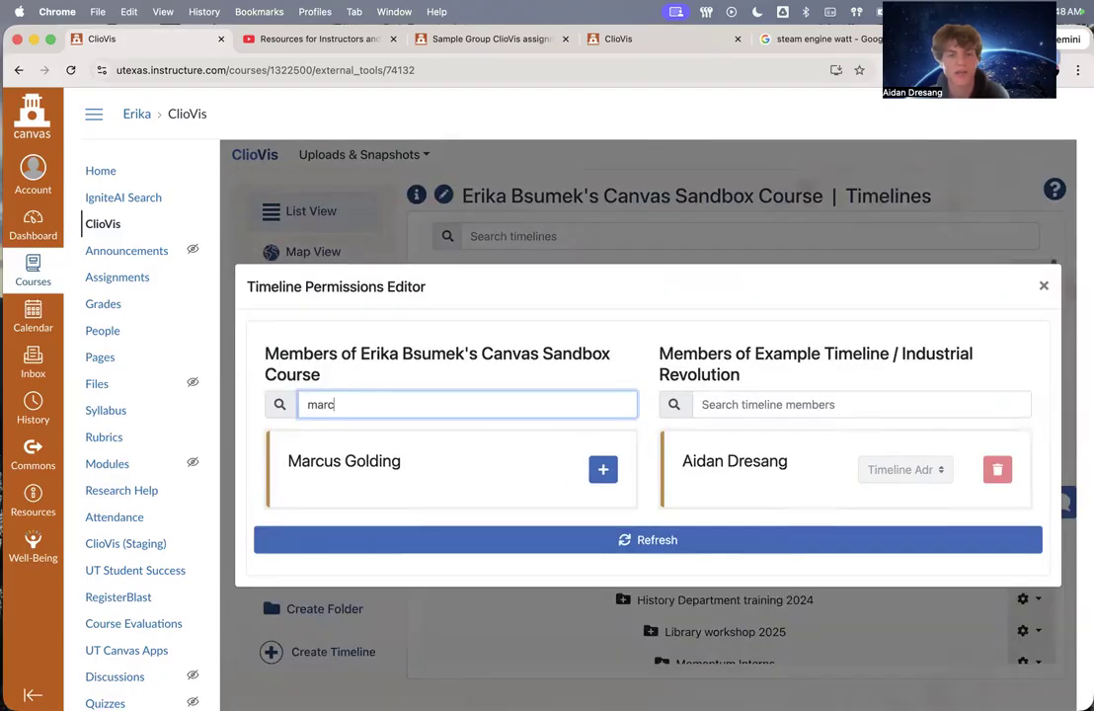
left_click(608, 478)
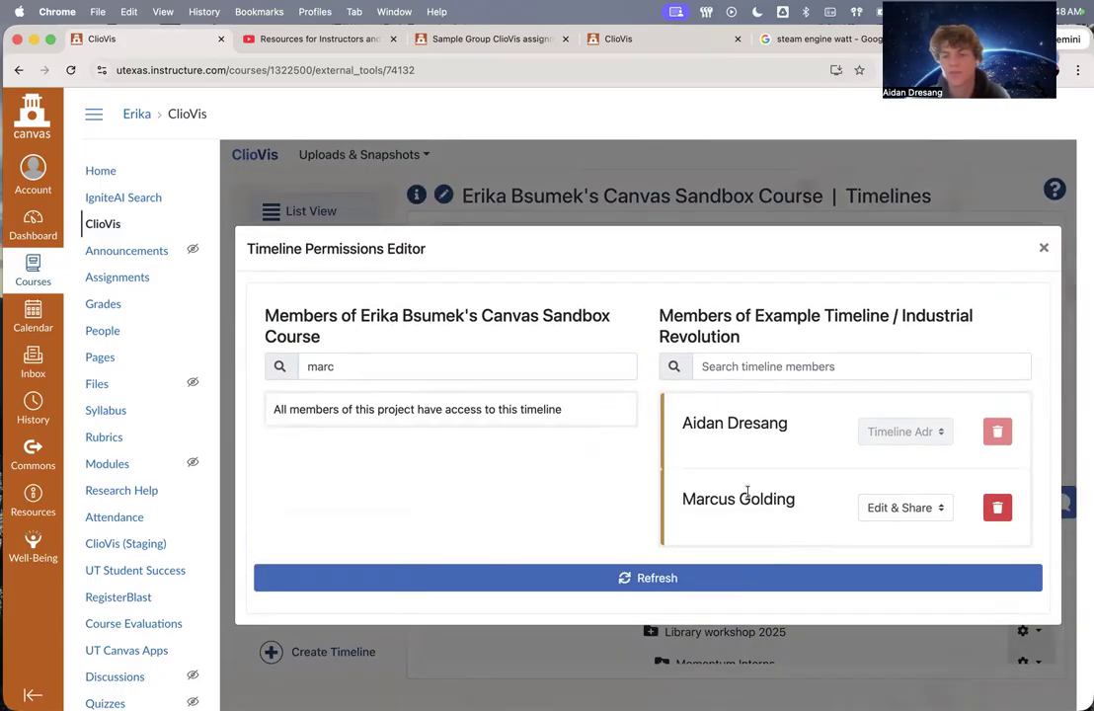
left_click(870, 507)
left_click(883, 504)
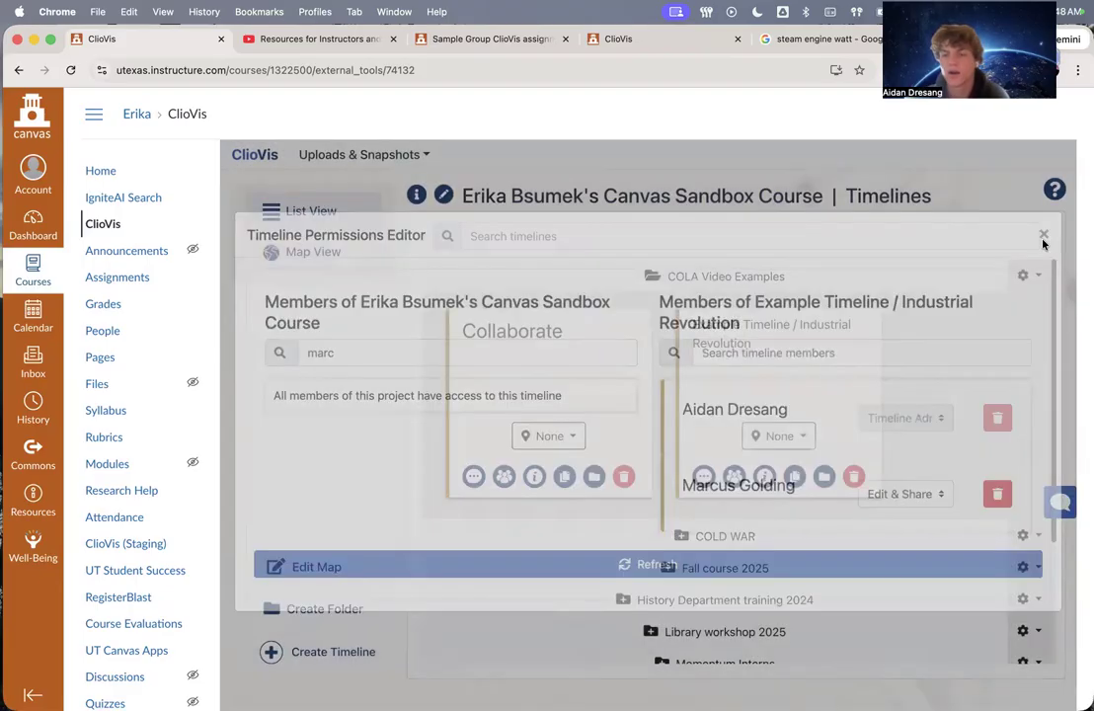
left_click(902, 208)
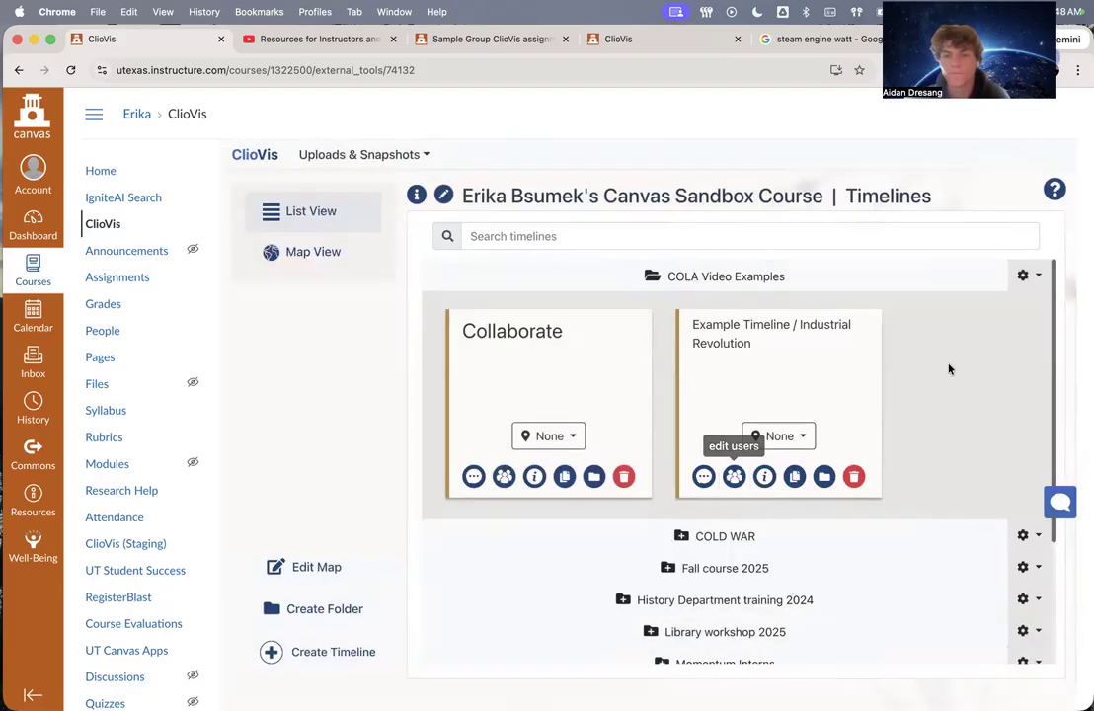
Open the Example Timeline / Industrial Revolution timeline and create an event named "Watt's Steam Engine"
left_click(743, 342)
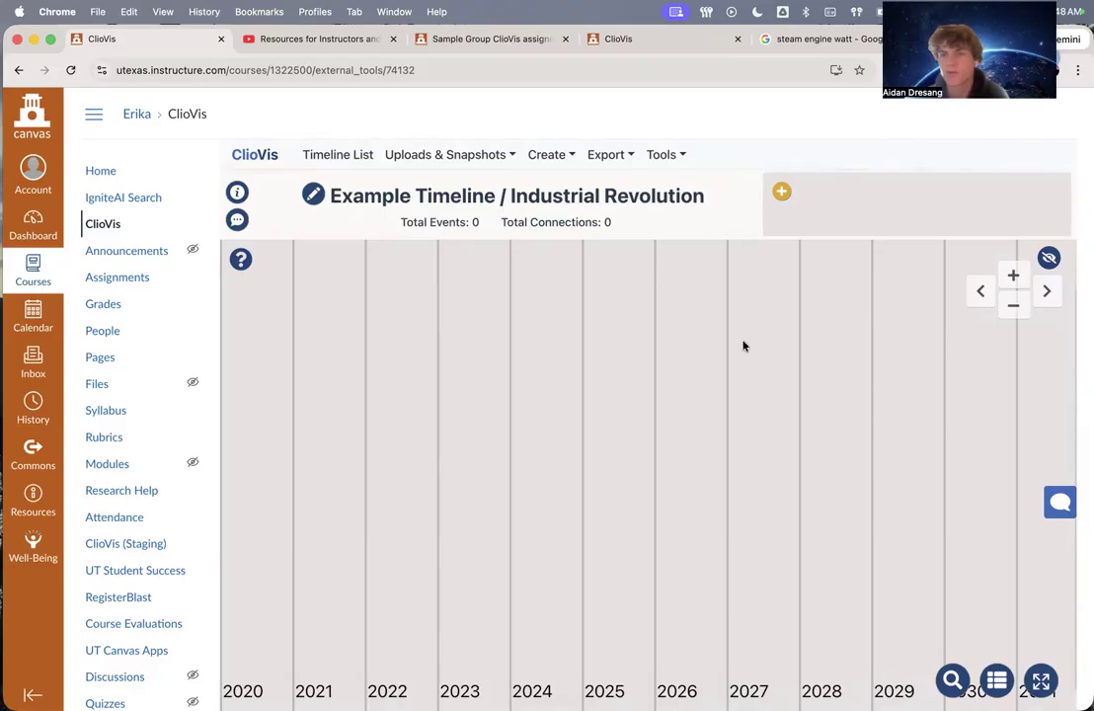
left_click(548, 154)
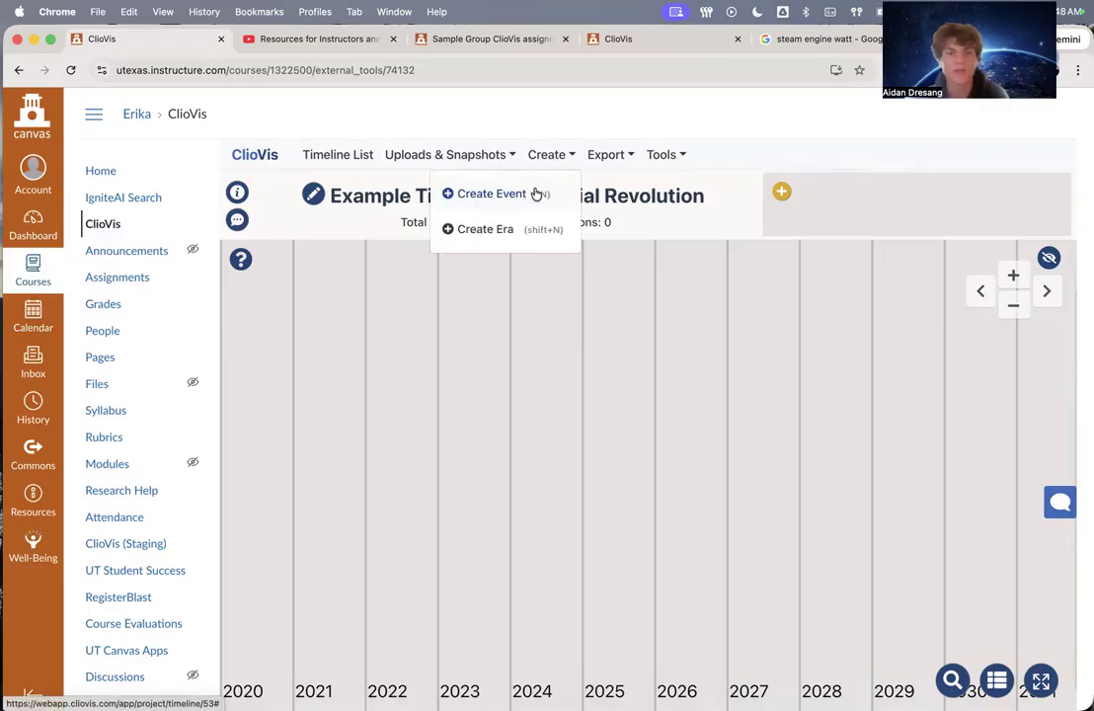
left_click(533, 195)
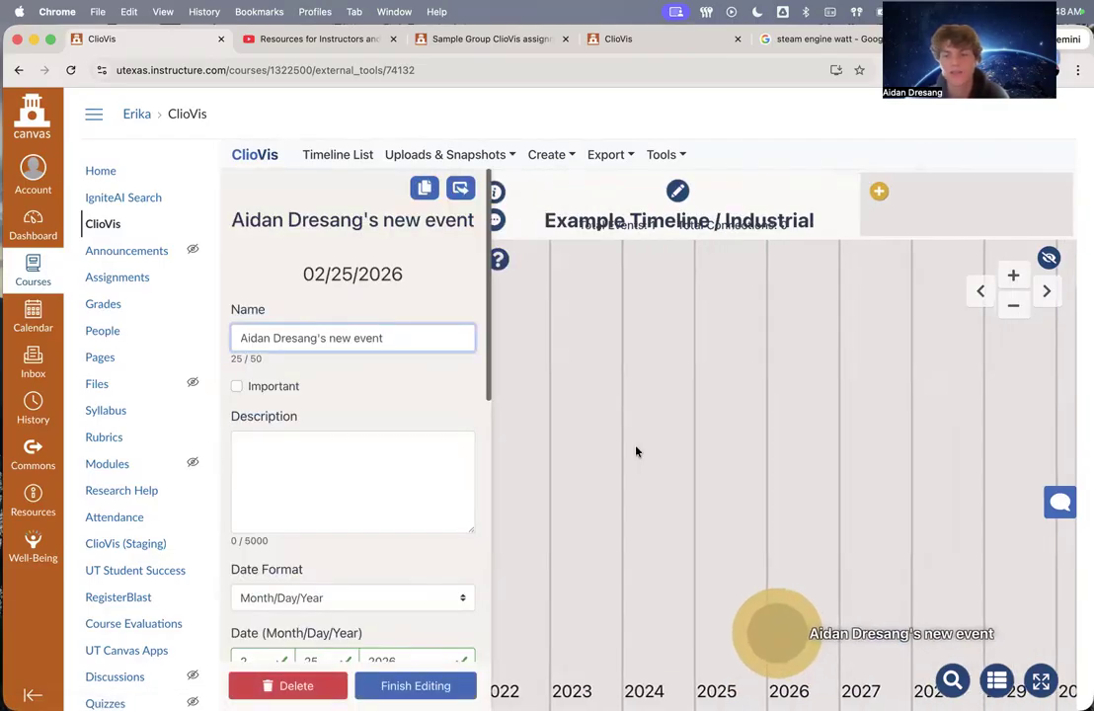
key("super+a")
key("BackSpace")
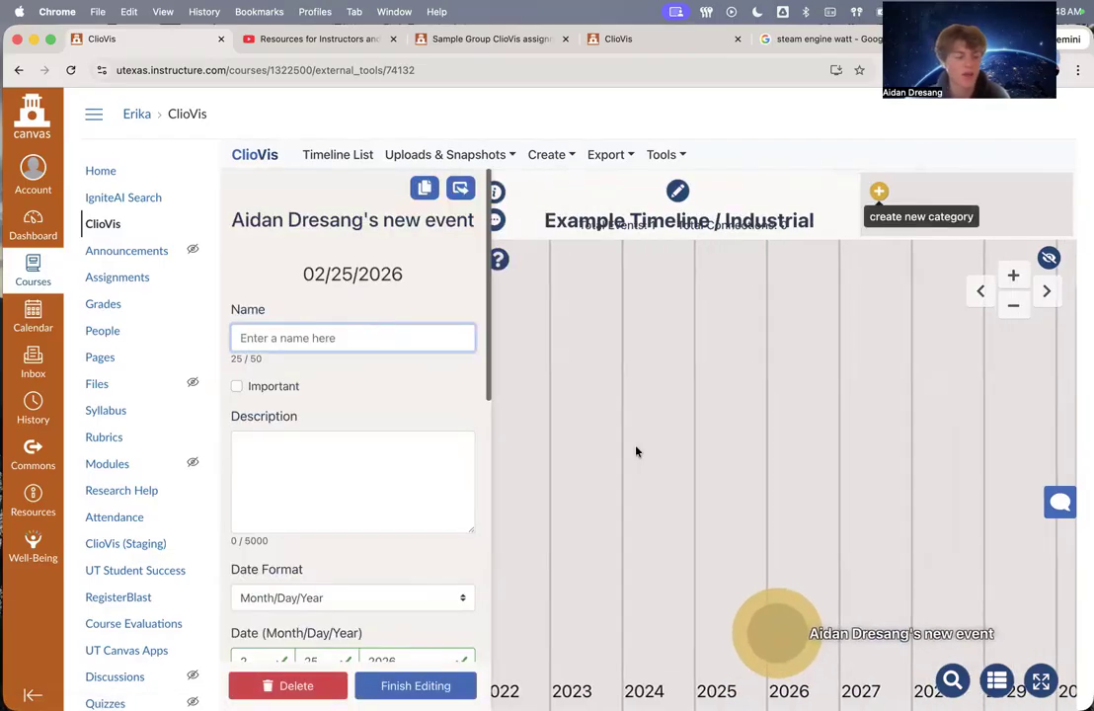
type("Steam")
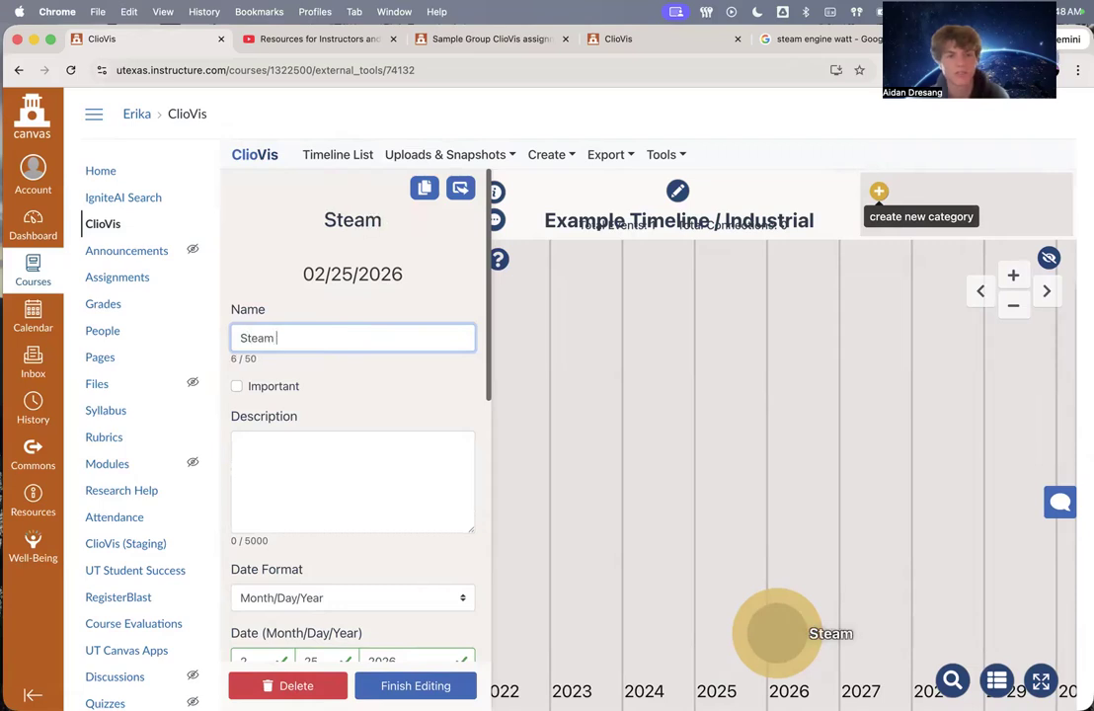
key("super+BackSpace")
type("wa")
key("BackSpace")
key("BackSpace")
type("Watt's Ste")
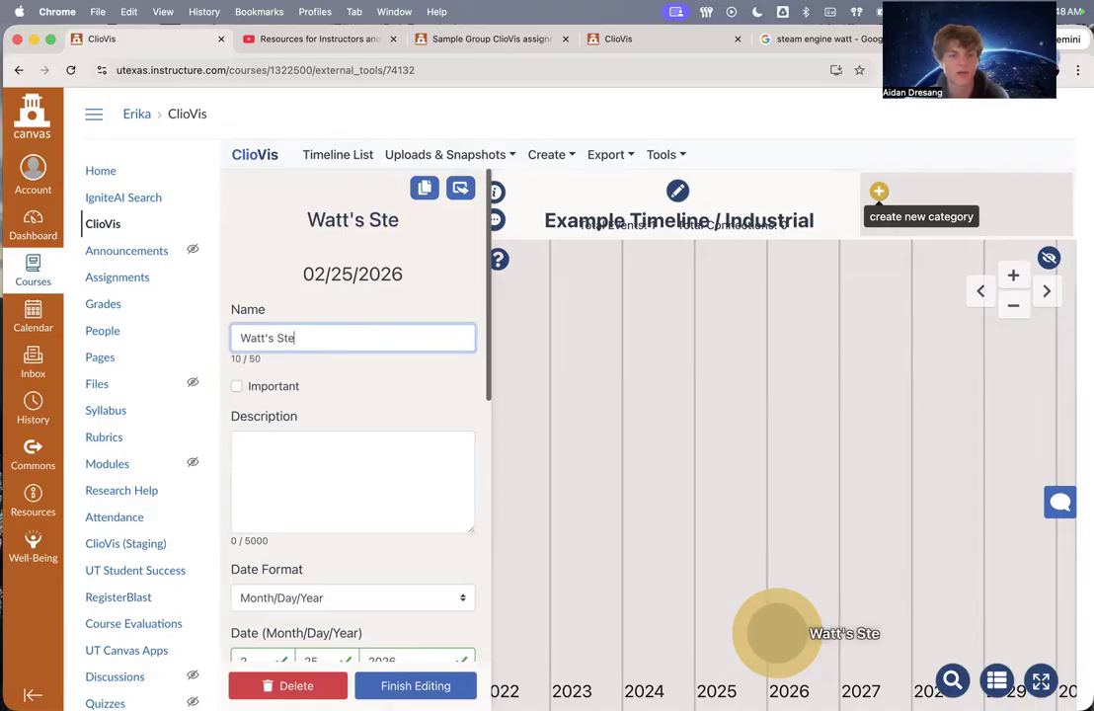
type("am Engine")
Try marking the event as Important, clear the mark again, and enter "Description" as the event's description
left_click(334, 414)
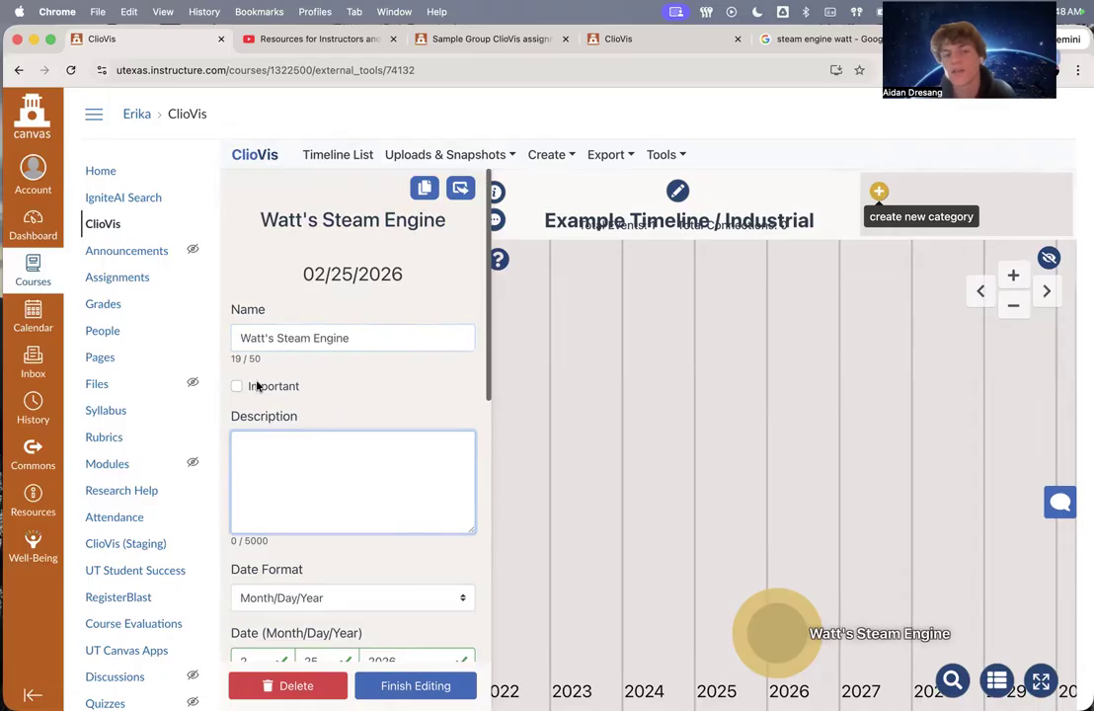
left_click(238, 386)
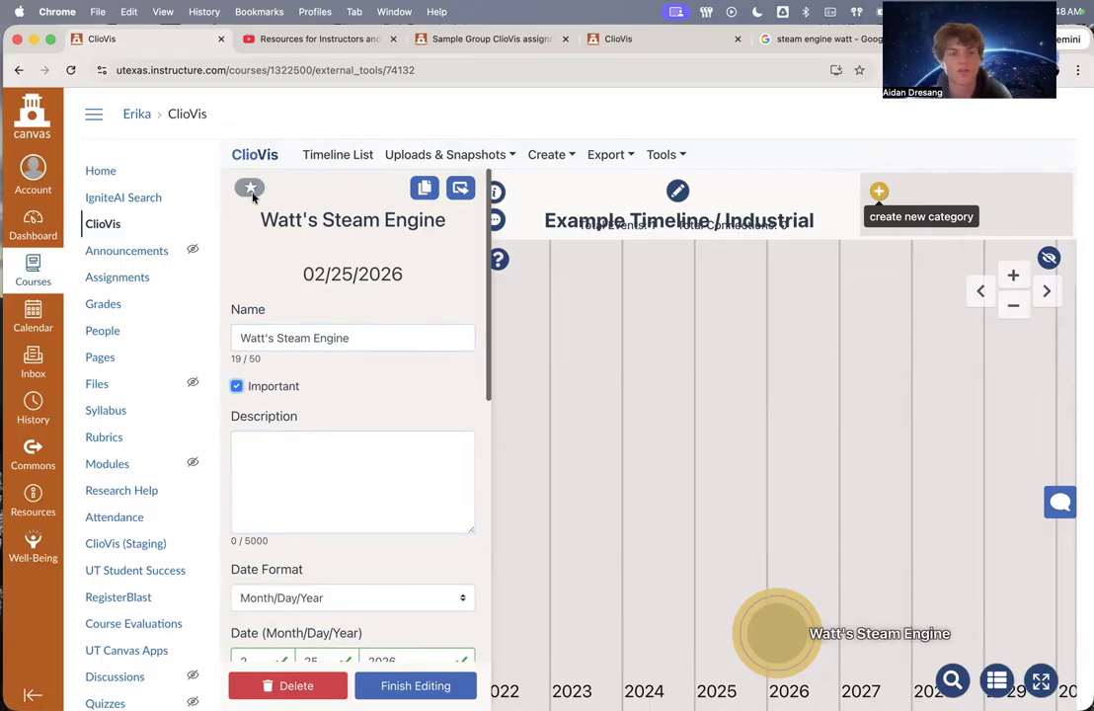
left_click(237, 385)
left_click(243, 451)
scroll(246, 461, "down", 2)
type("Description")
left_click(272, 446)
scroll(287, 448, "down", 1)
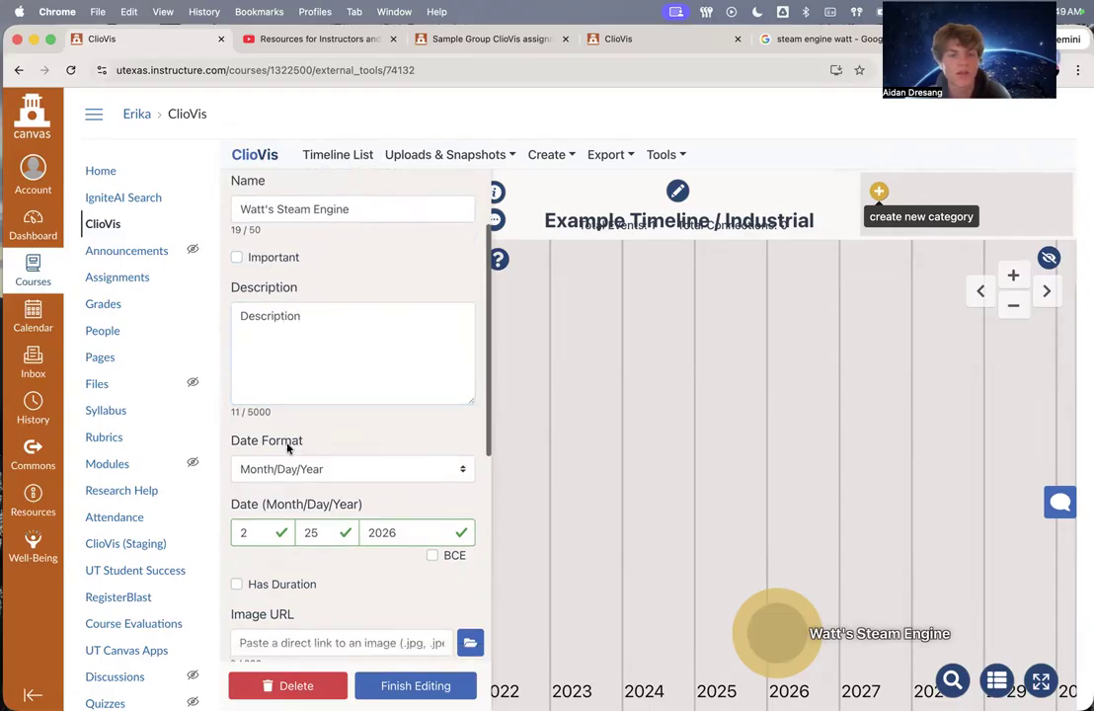
Set the event's date format to Year Only with the year 1769, and enable Has Duration
scroll(288, 448, "down", 2)
left_click(287, 386)
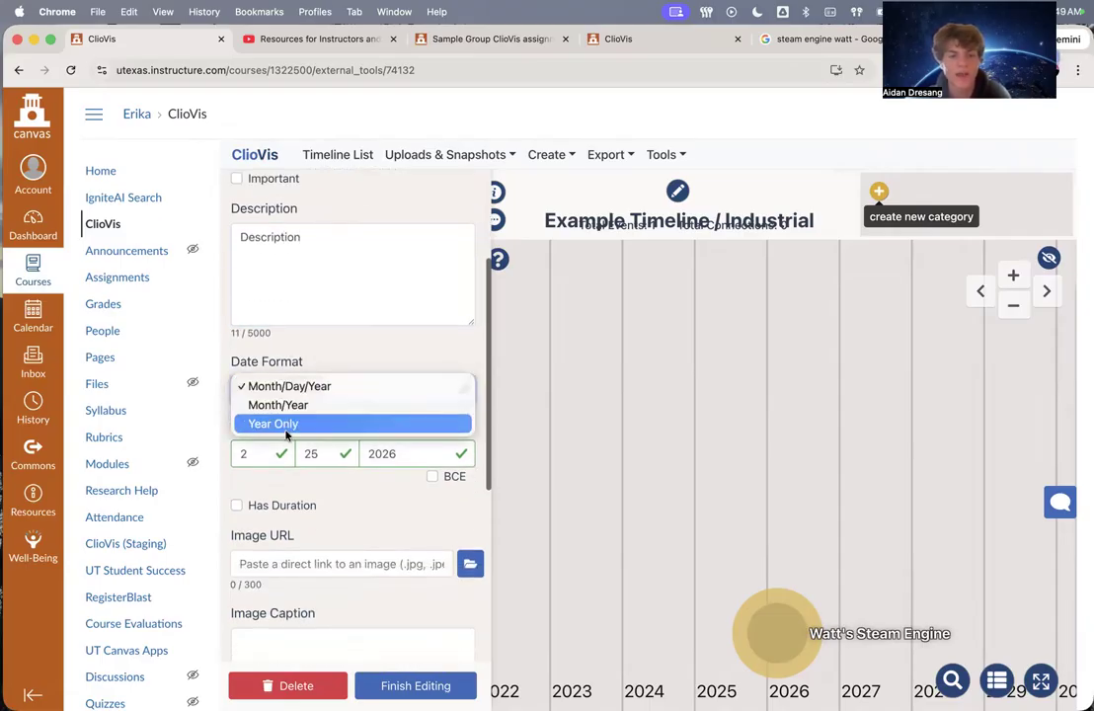
left_click(286, 424)
double_click(281, 454)
type("17")
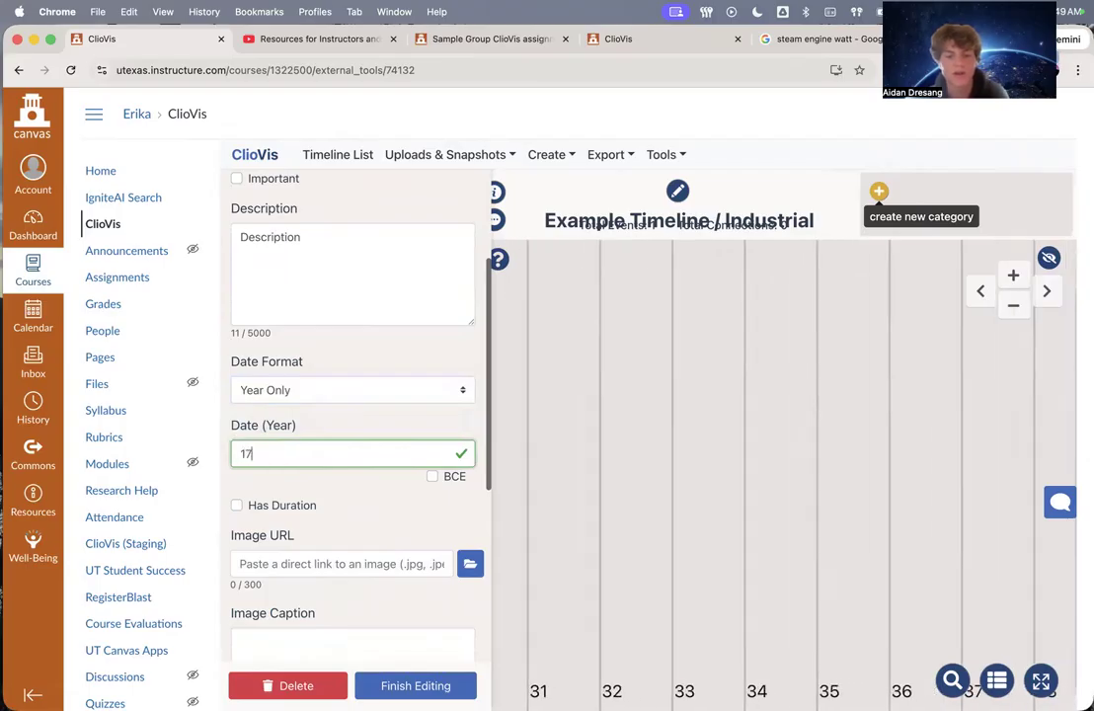
type("69")
scroll(303, 487, "down", 3)
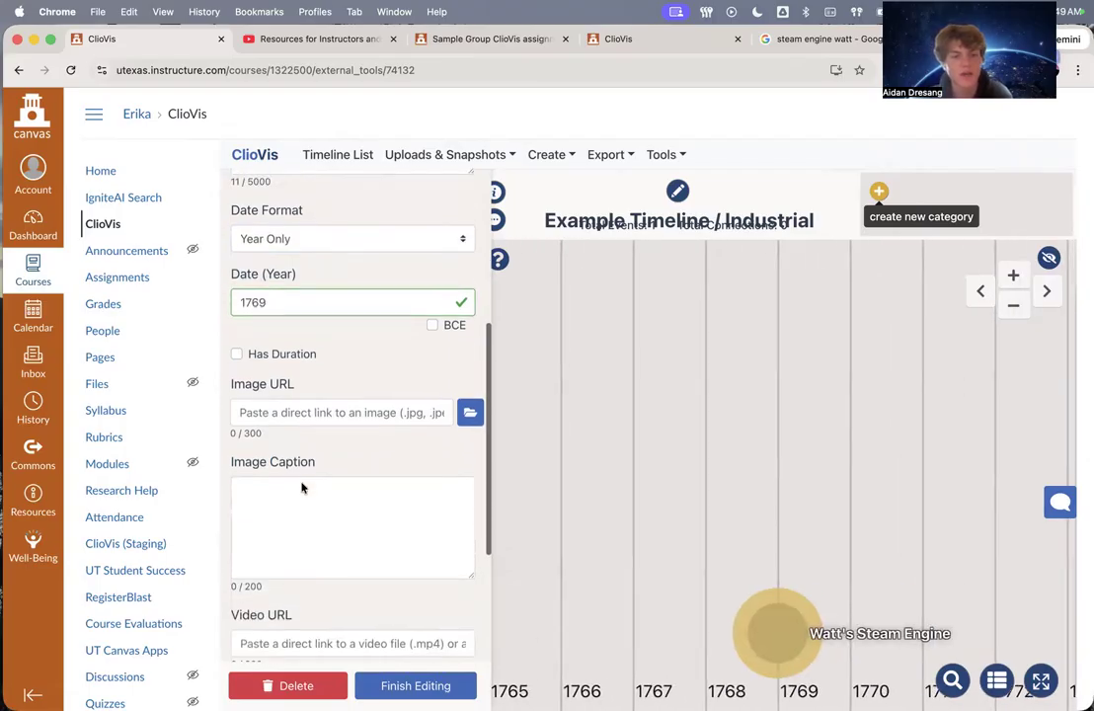
left_click(266, 352)
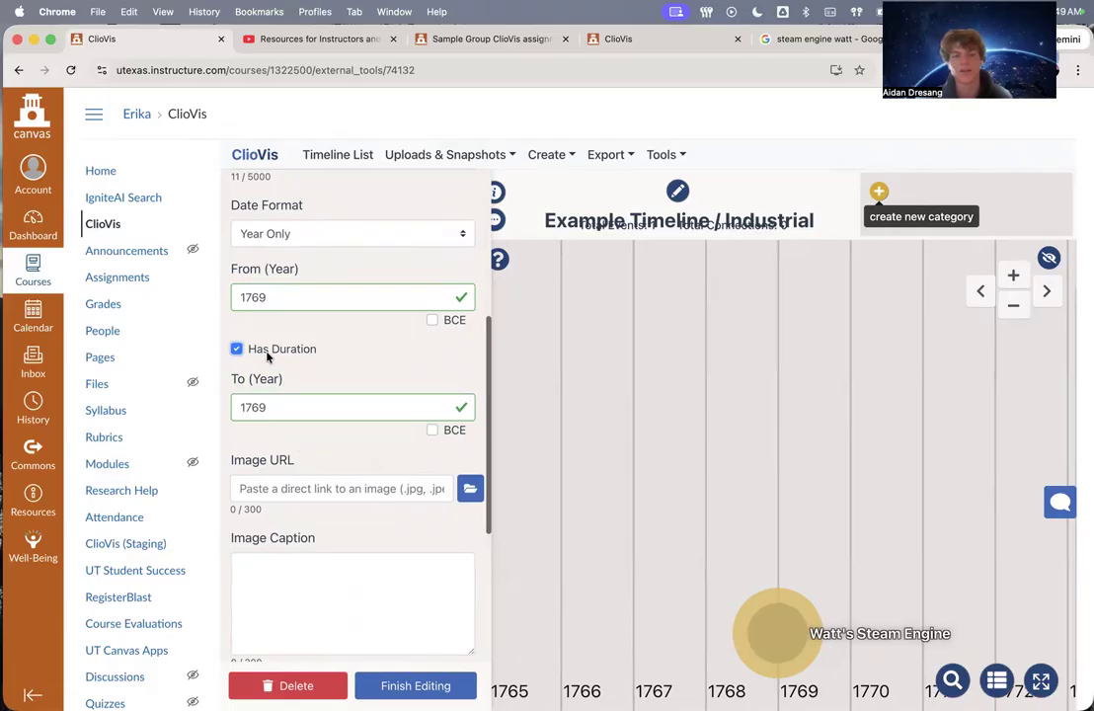
Try an end year of 1800 for the Watt's Steam Engine event, and turn off its Has Duration option
left_click(265, 407)
key("BackSpace")
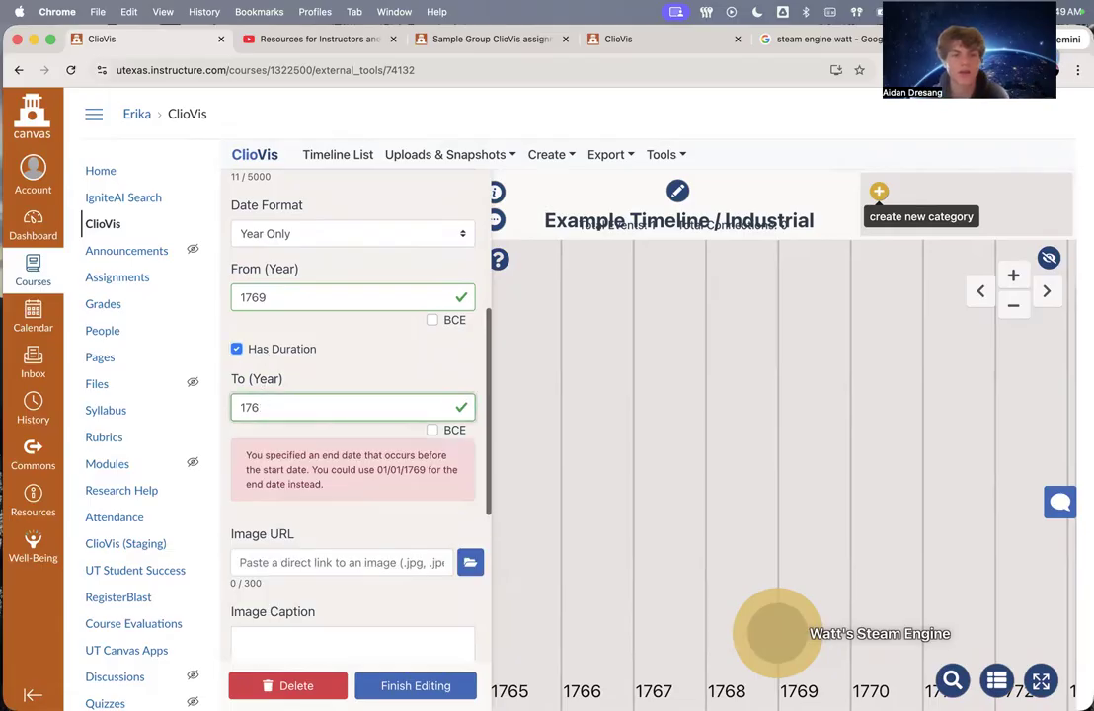
type("800")
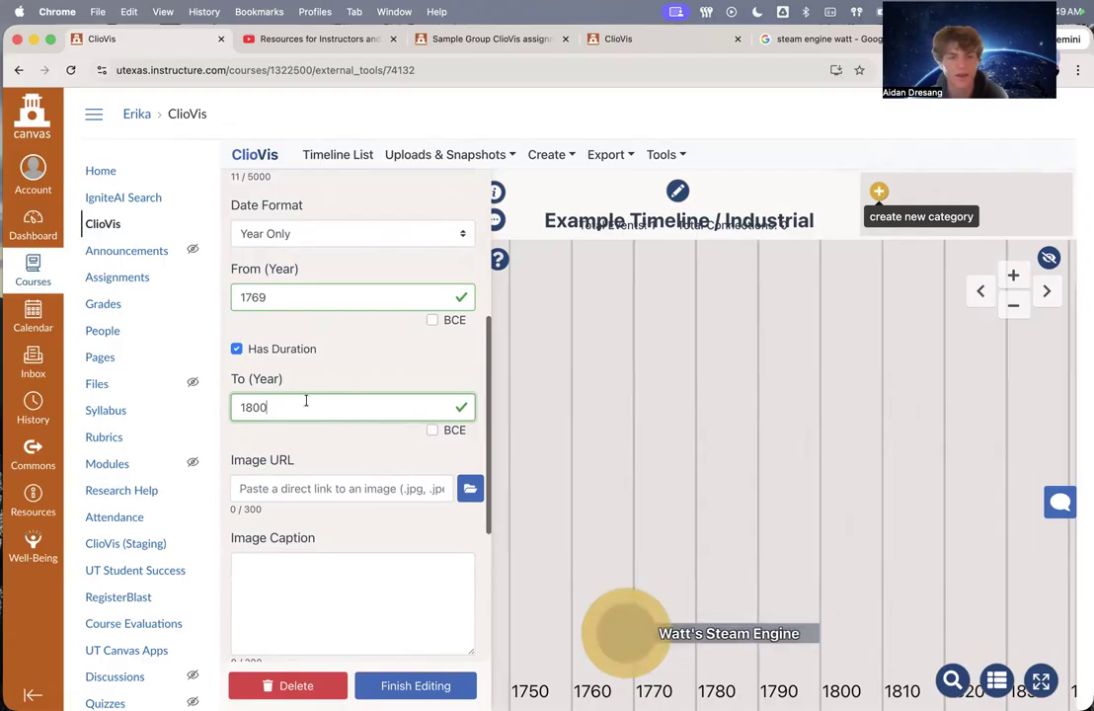
left_click(237, 349)
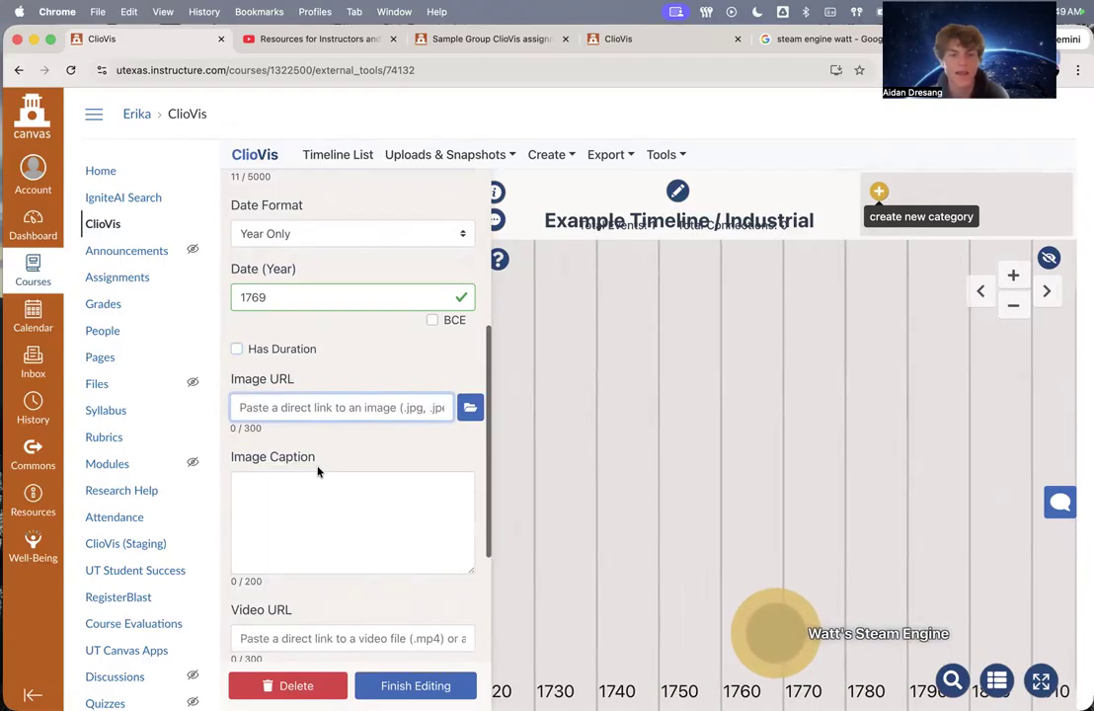
Copy the address of the Wikipedia Watt steam engine image from the Google image results and paste it as the event's Image URL
scroll(318, 471, "down", 2)
scroll(317, 471, "down", 2)
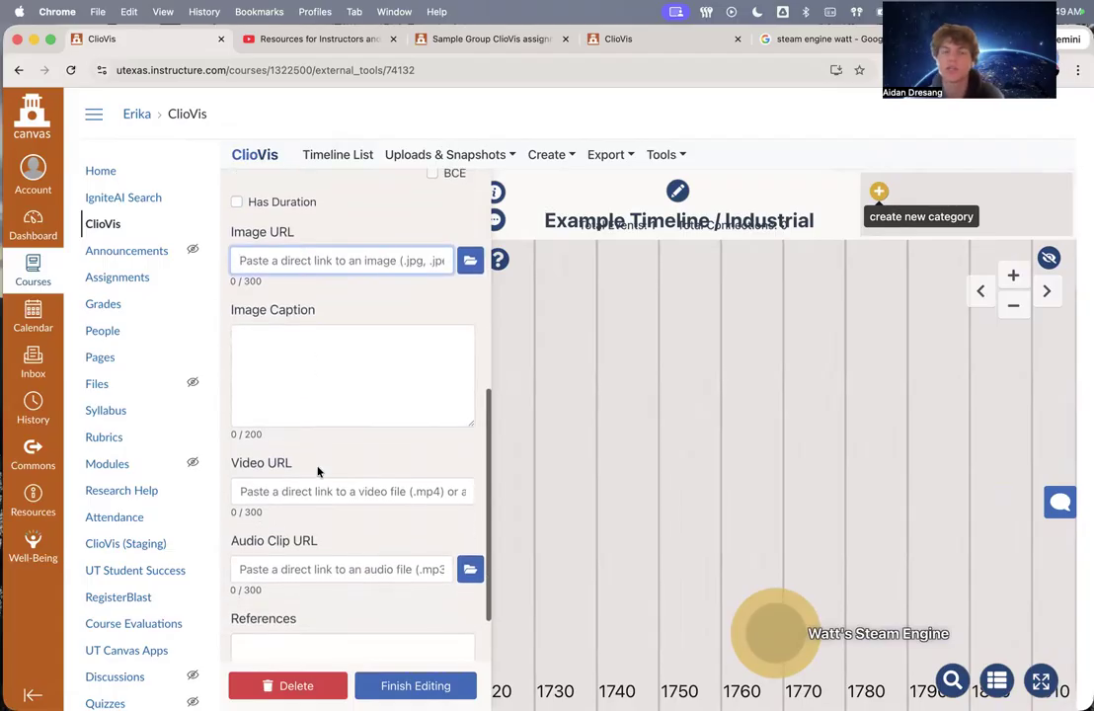
left_click(790, 39)
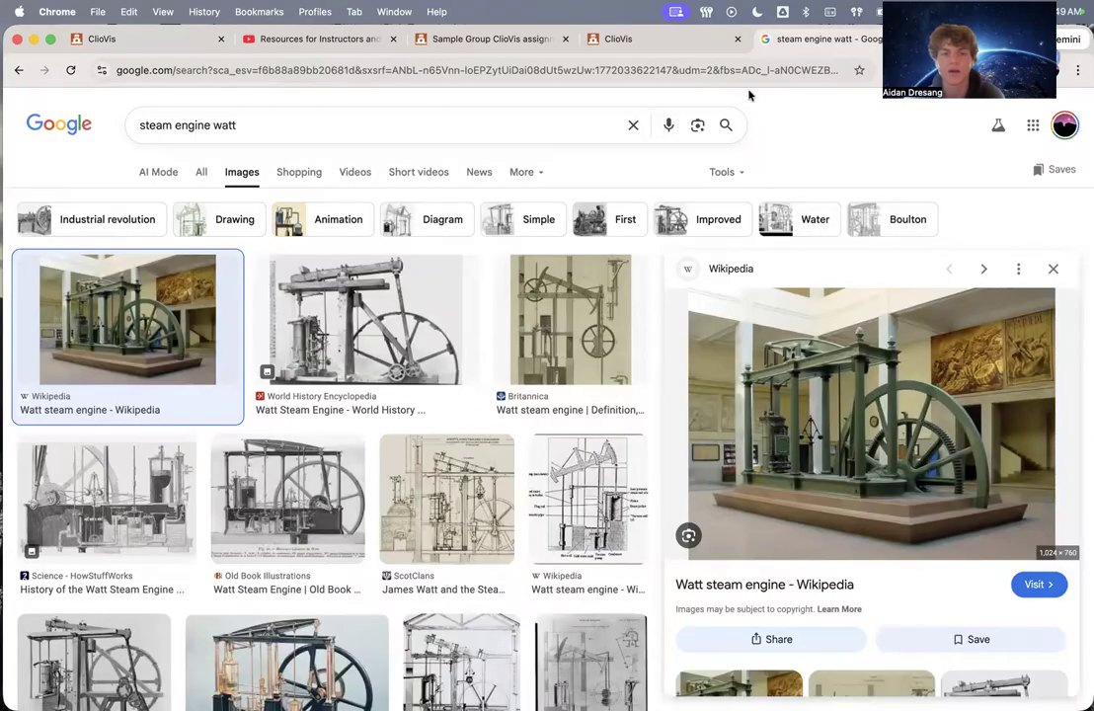
right_click(789, 390)
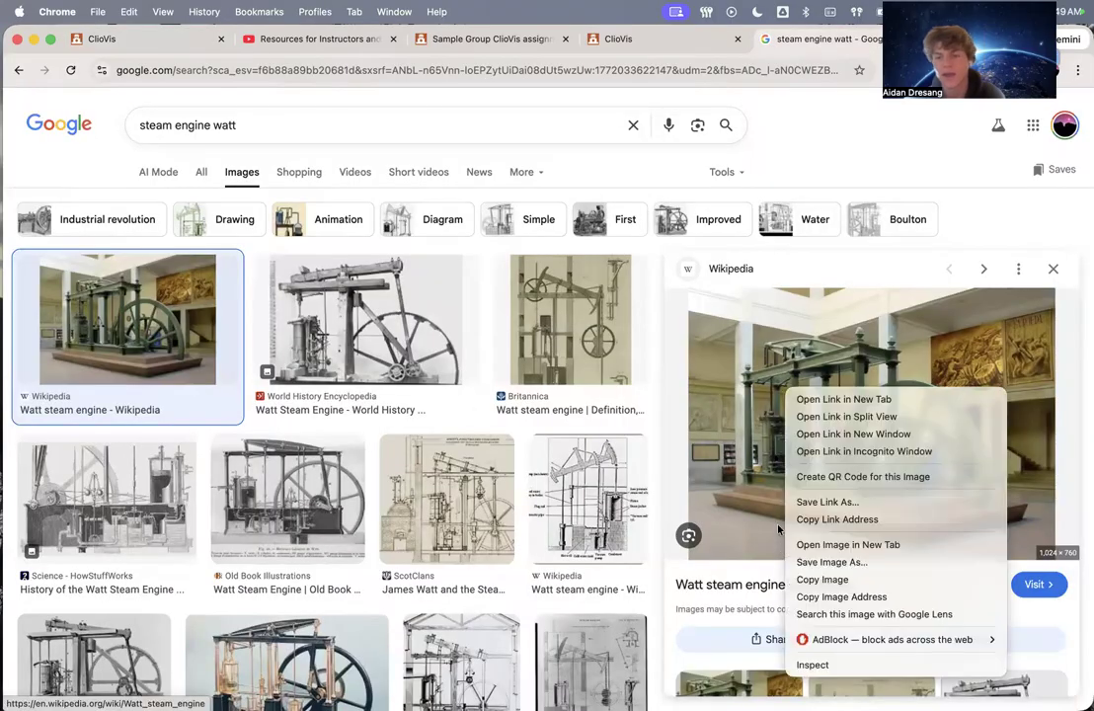
left_click(802, 597)
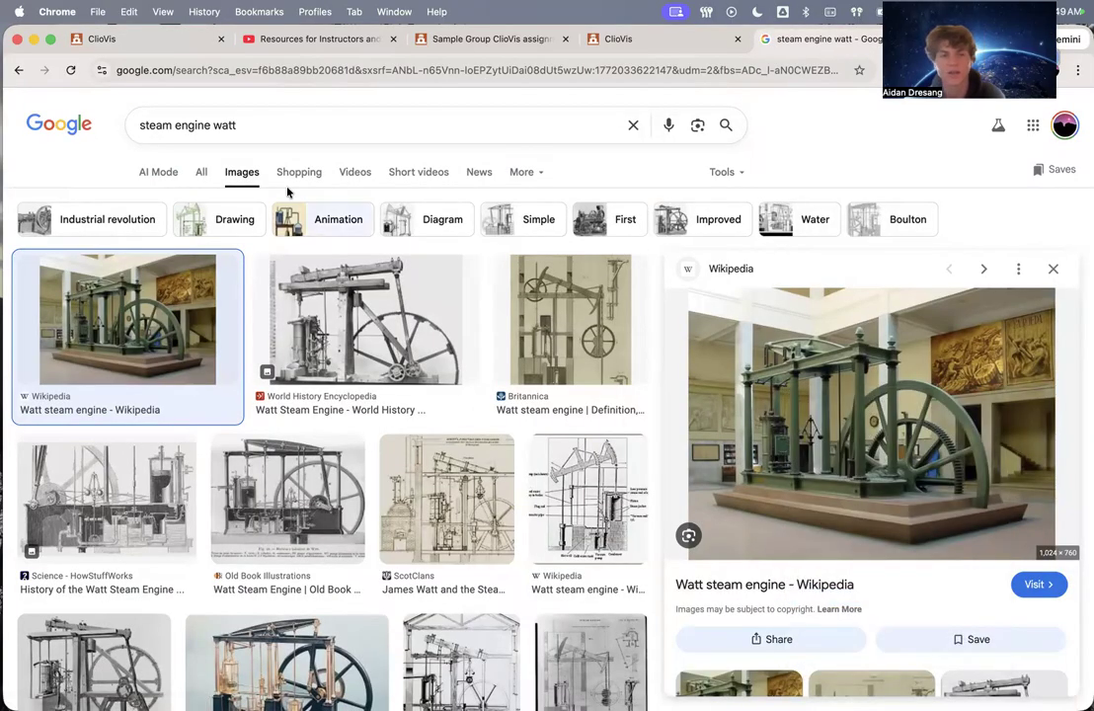
left_click(151, 39)
key("super+v")
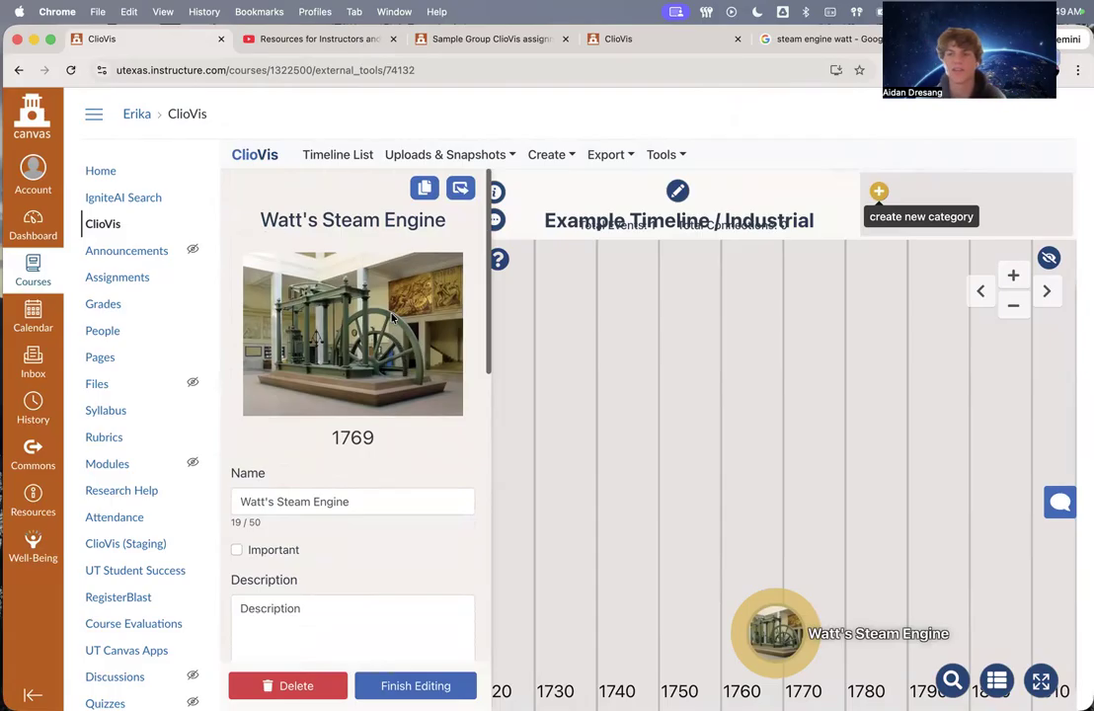
key("Tab")
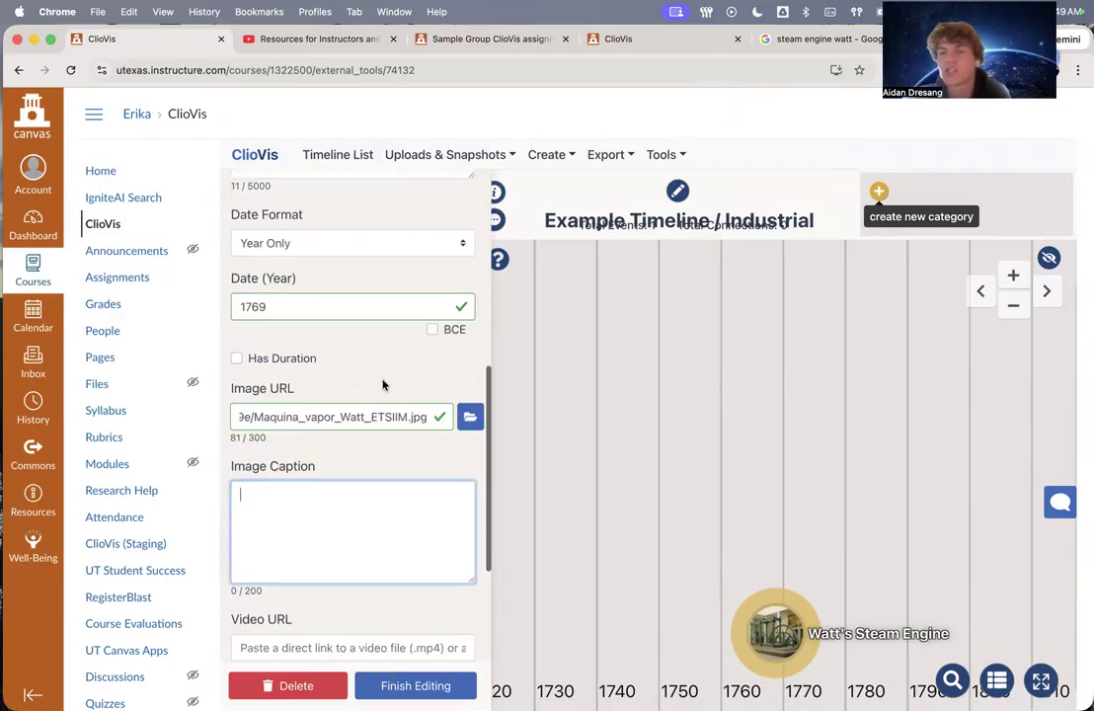
Open the uploaded images for the event, view the file upload form, close it, and refresh the image list
left_click(471, 416)
left_click(866, 234)
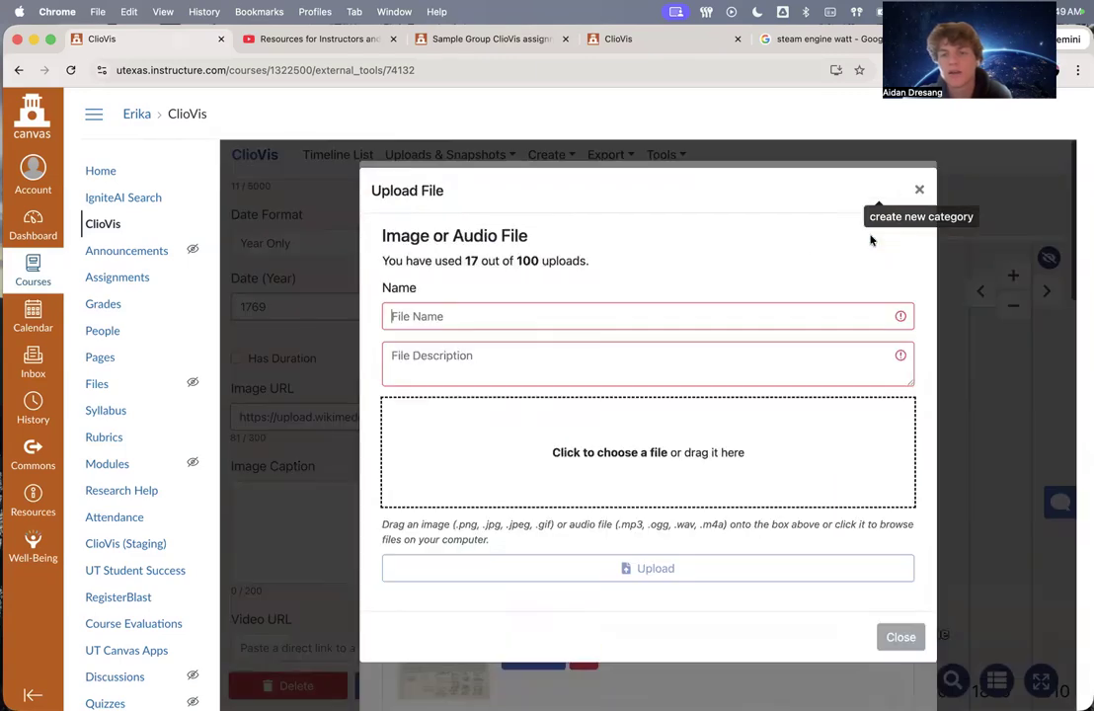
left_click(451, 376)
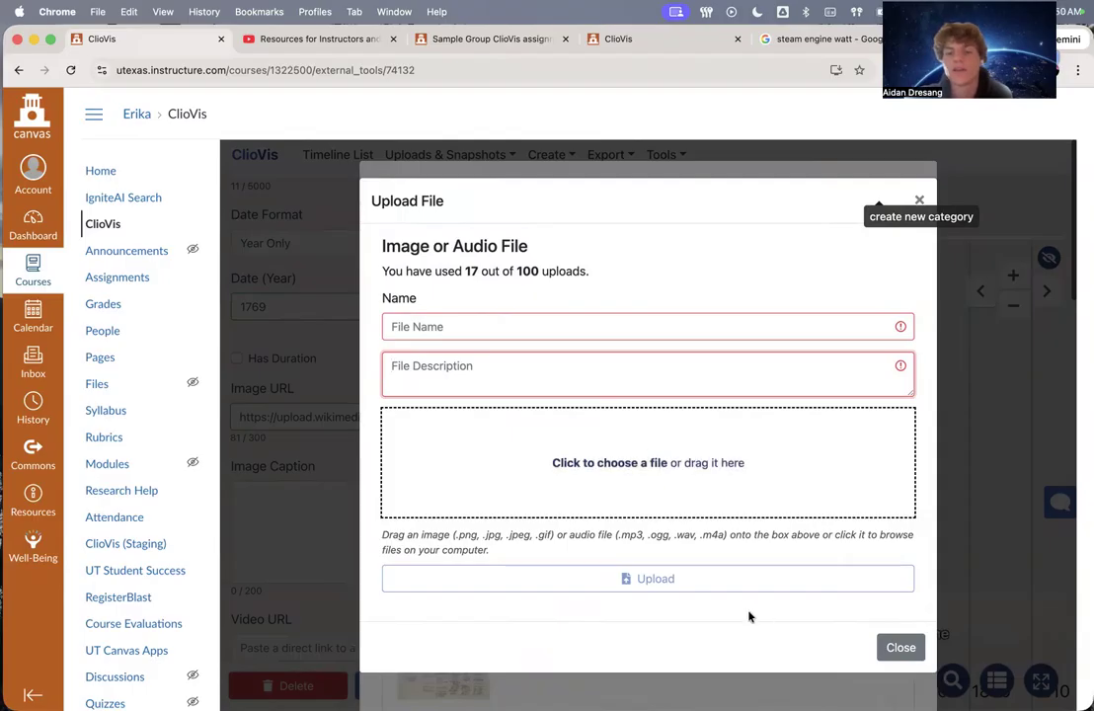
left_click(900, 648)
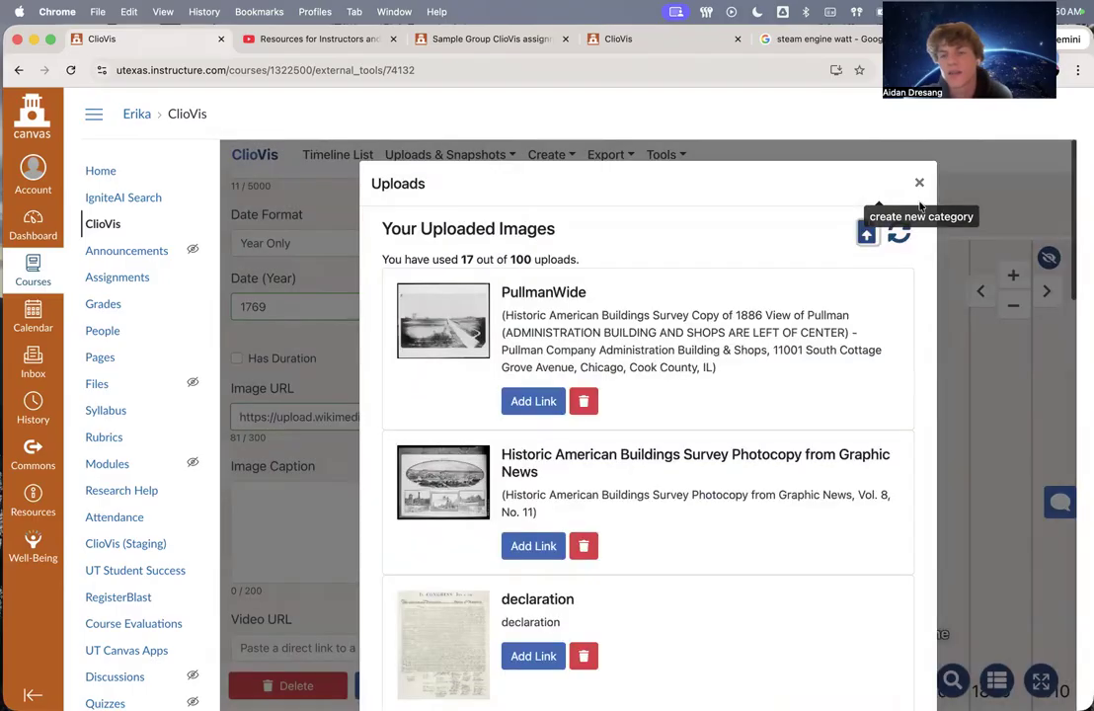
left_click(898, 232)
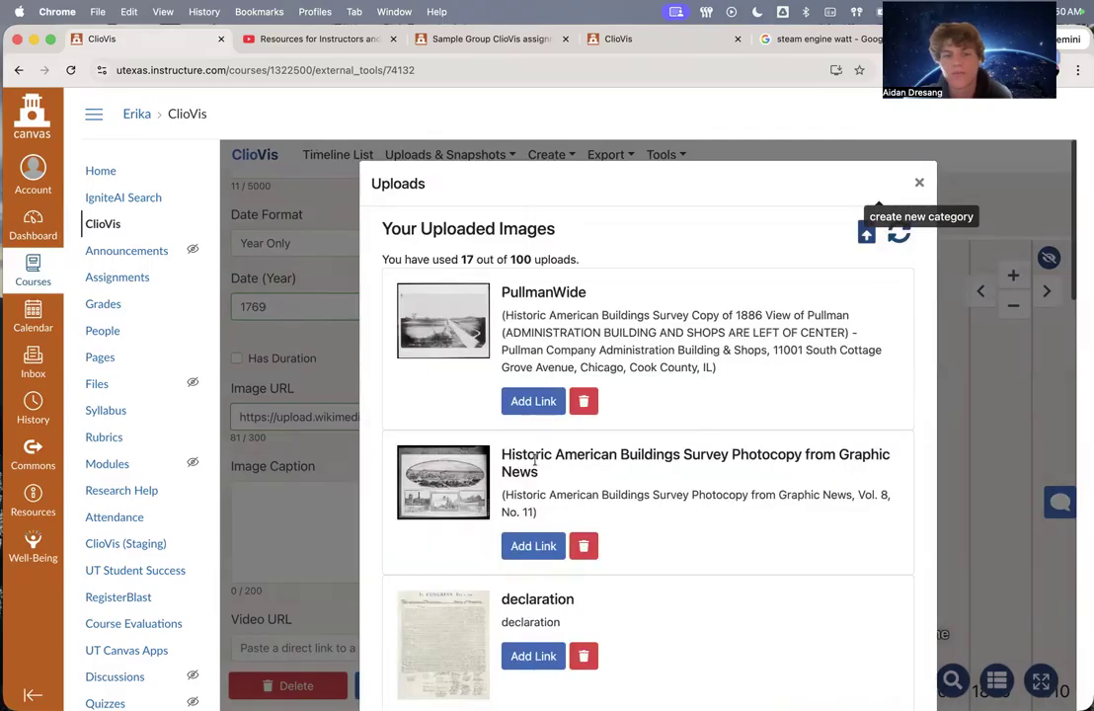
Try using the uploaded image "The caisson" as the event's image
scroll(542, 515, "down", 8)
scroll(542, 515, "down", 5)
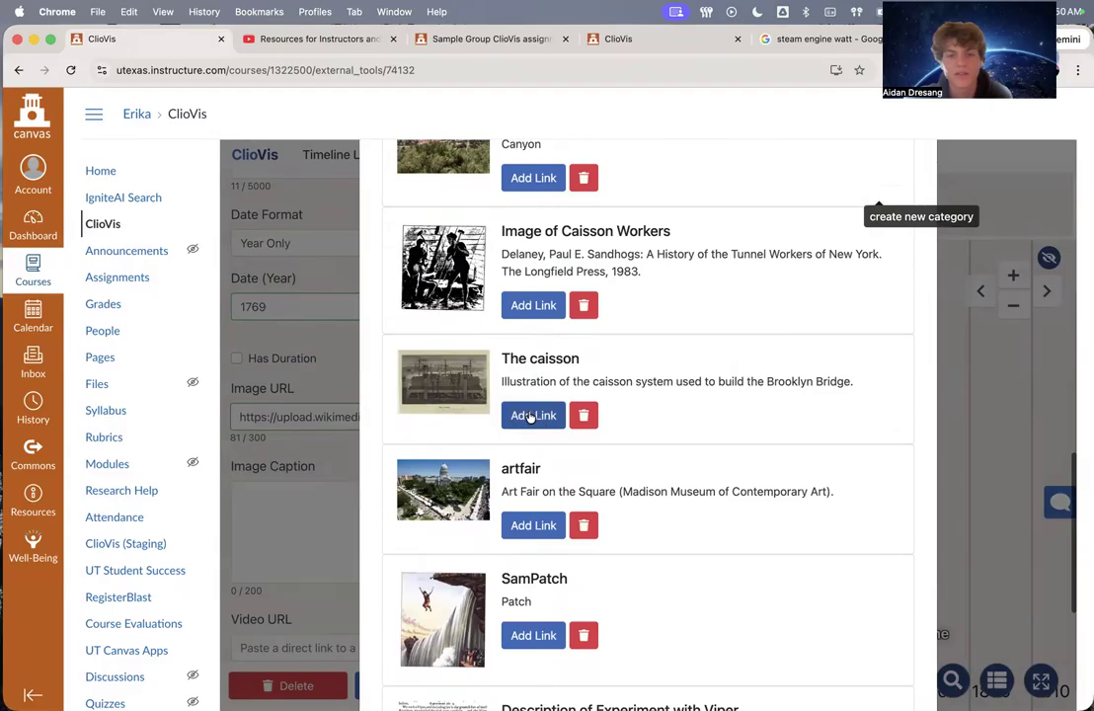
left_click(533, 415)
scroll(388, 343, "down", 1)
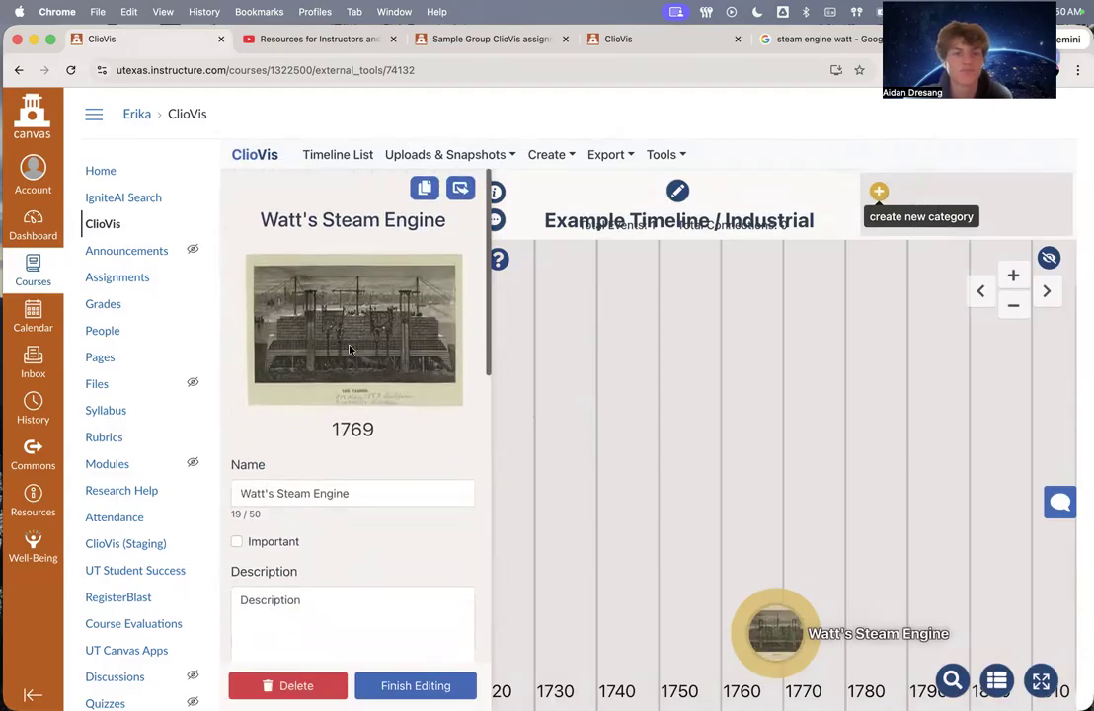
Replace the event's Image URL with the copied Wikipedia steam engine image address
scroll(373, 383, "down", 5)
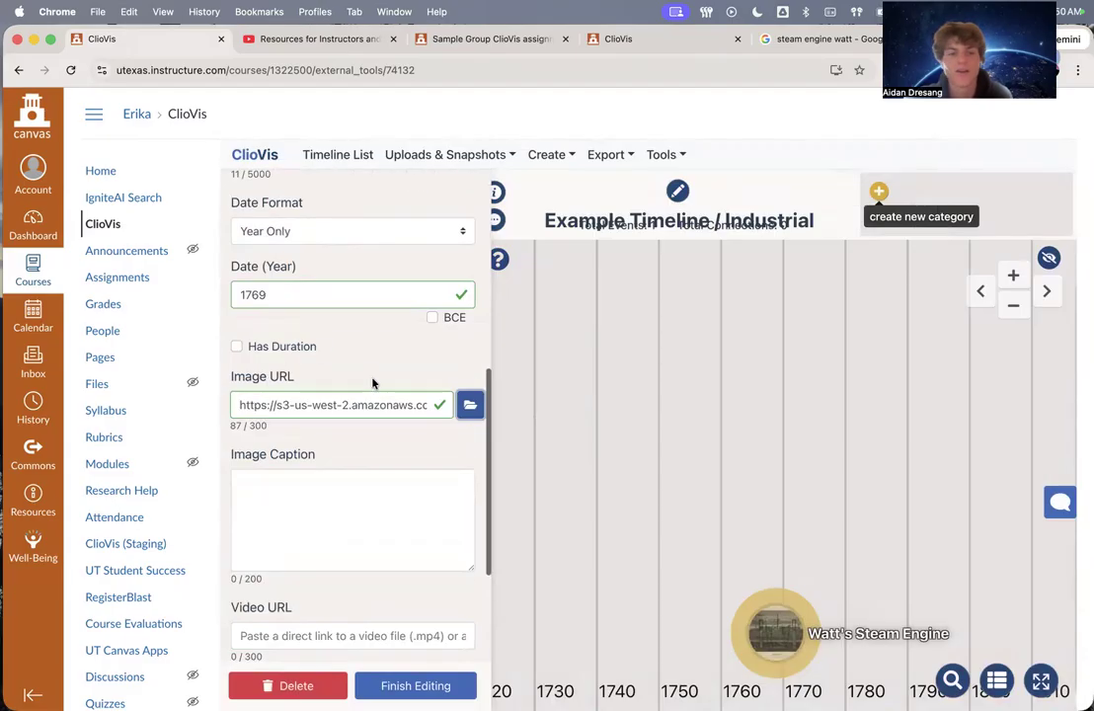
triple_click(360, 405)
key("BackSpace")
key("super+v")
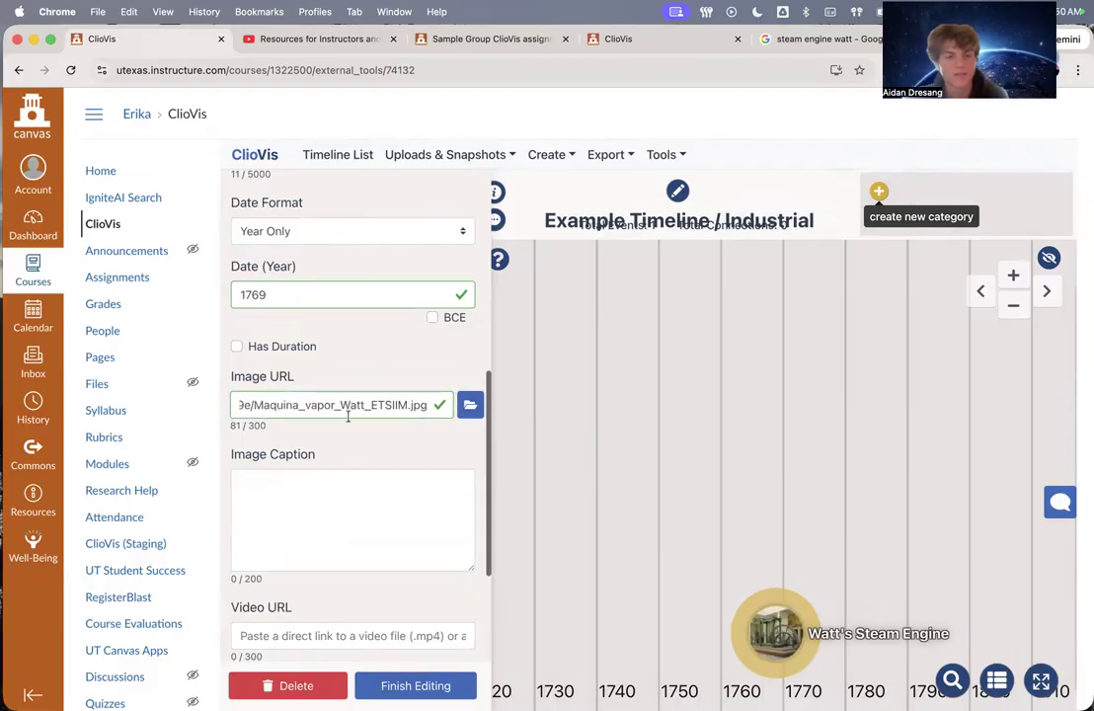
Enter "From Wikipedia" as the event's image caption
left_click(347, 505)
scroll(348, 504, "down", 5)
scroll(348, 505, "down", 2)
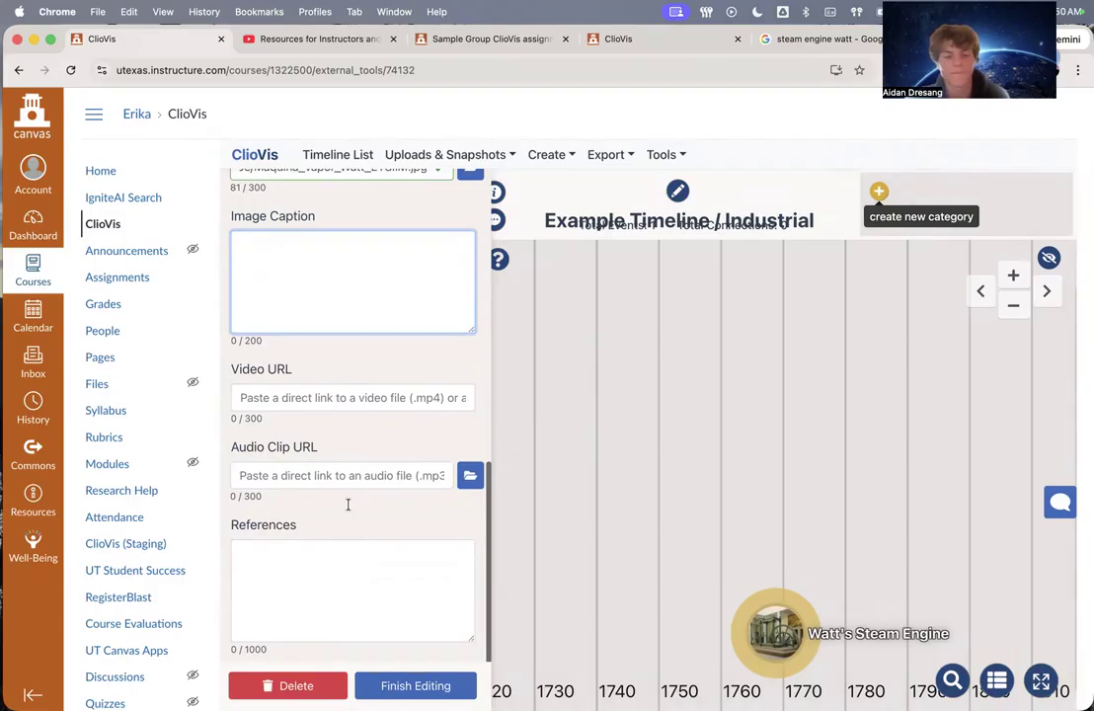
type("From Wikipedia")
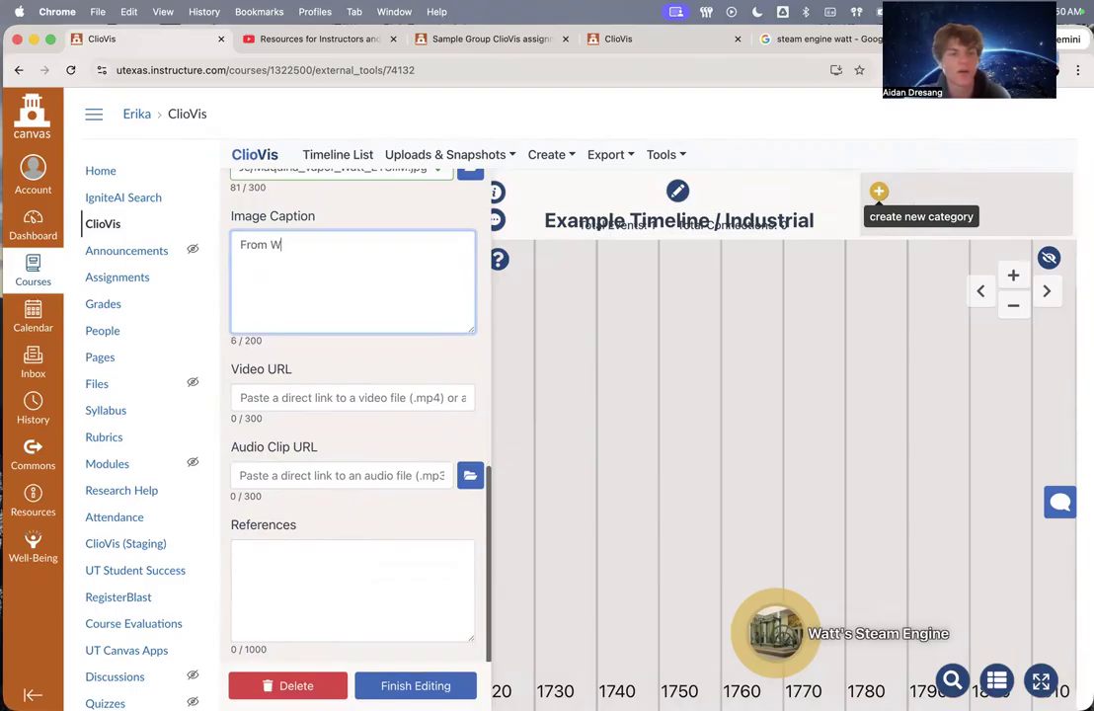
Examine the event's Video URL and Audio Clip URL fields, and view the list of uploaded audio files
left_click(335, 397)
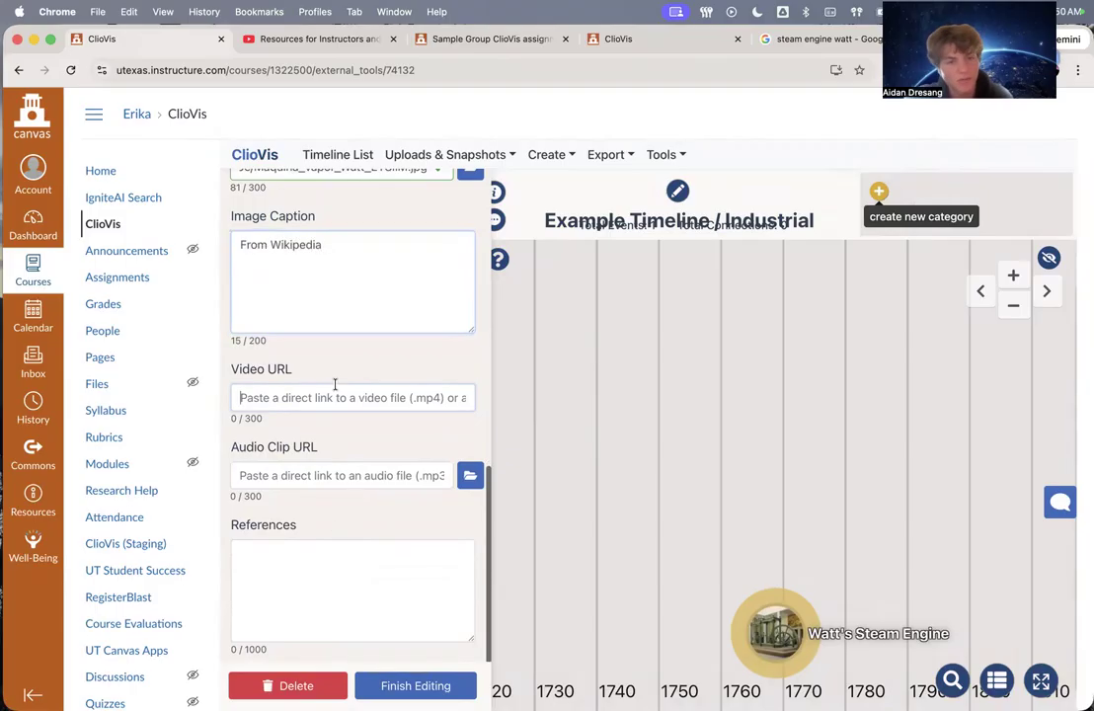
scroll(335, 387, "down", 5)
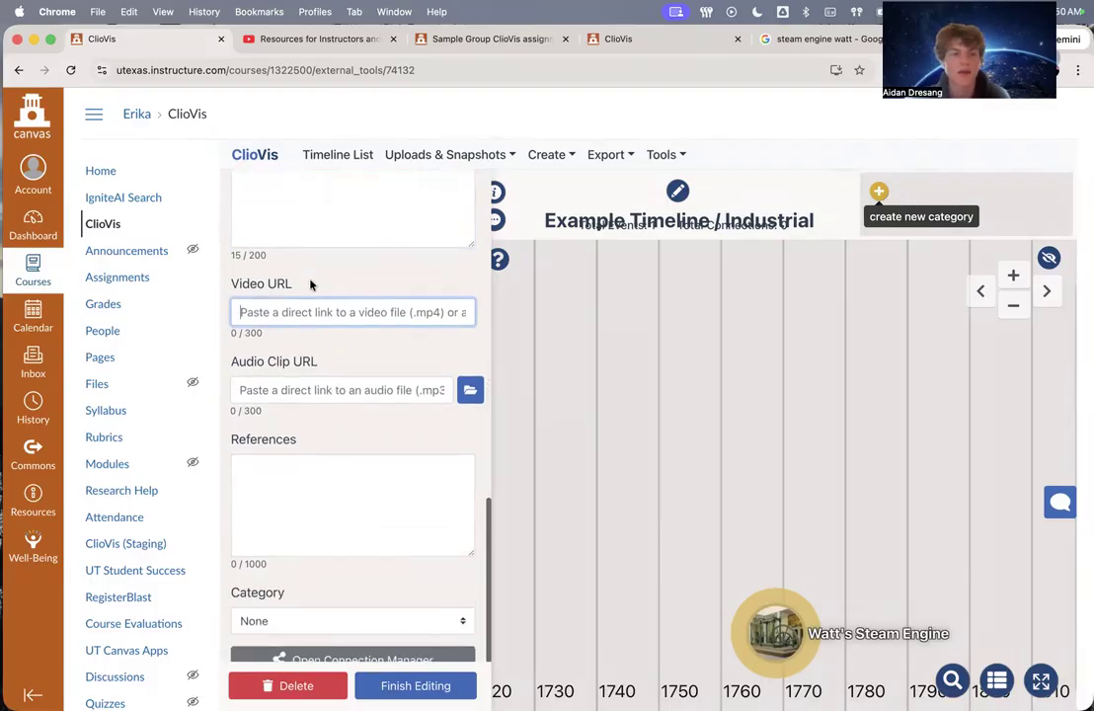
scroll(305, 375, "down", 1)
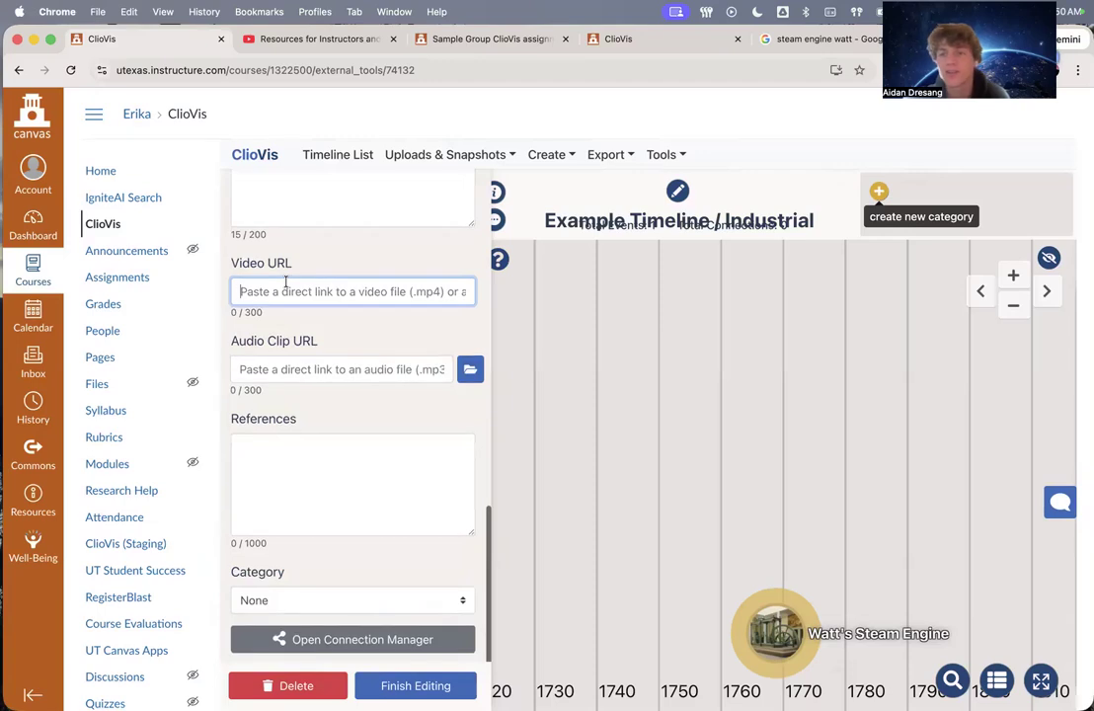
scroll(285, 284, "up", 10)
scroll(310, 344, "down", 10)
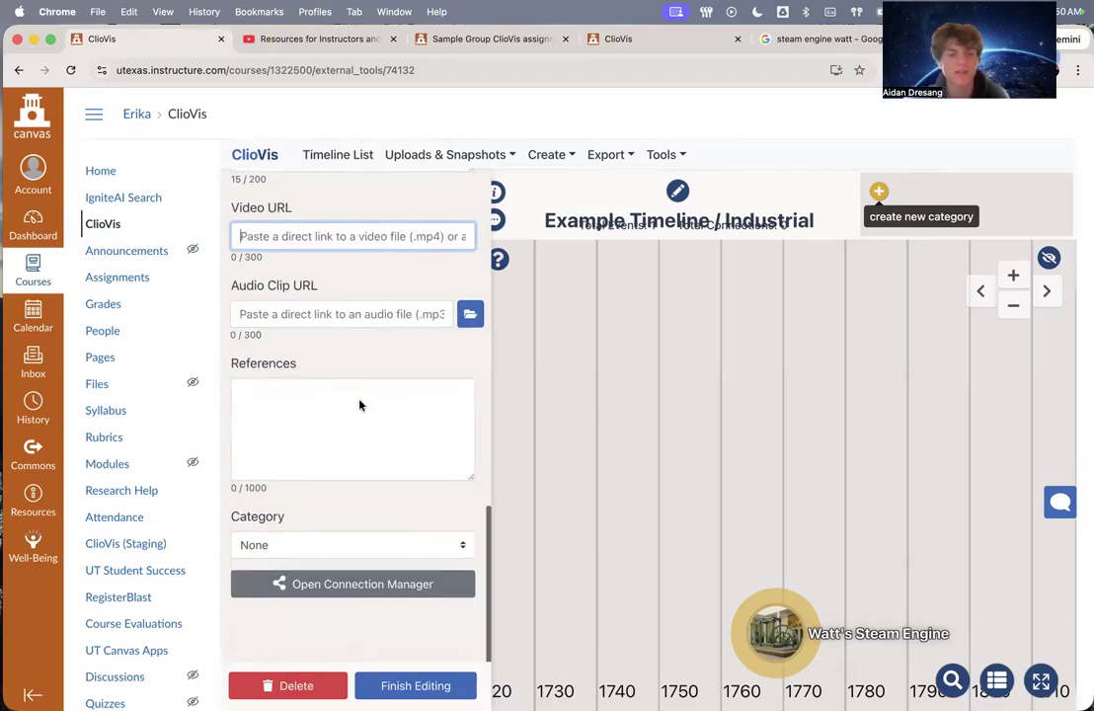
left_click(320, 367)
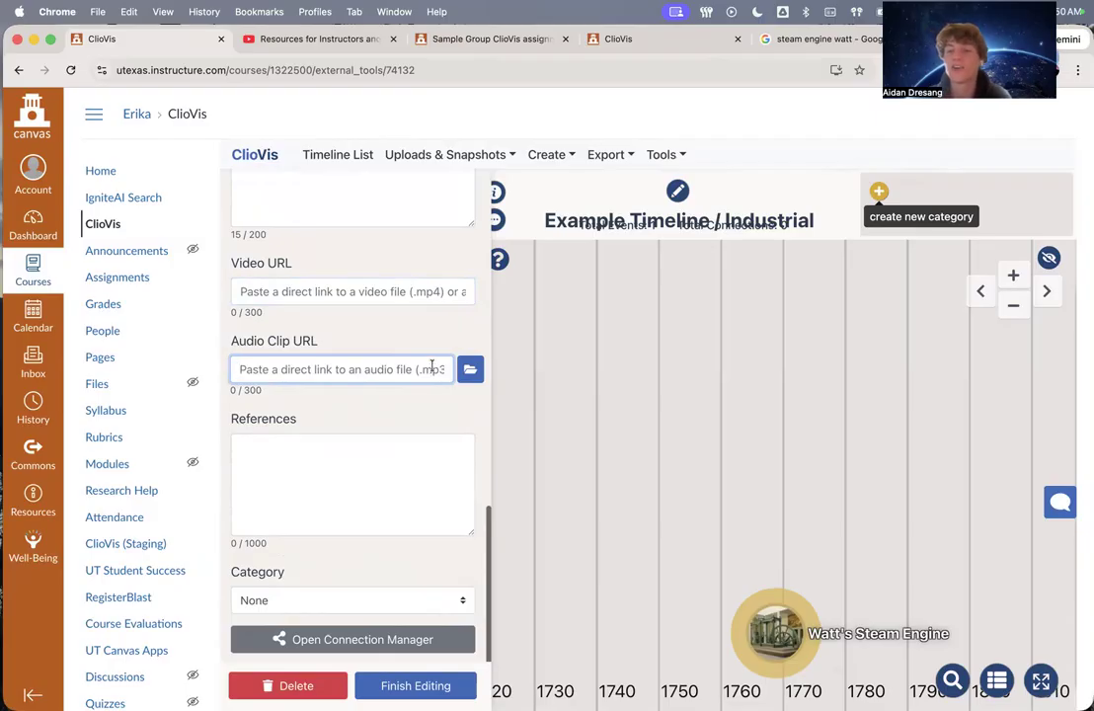
left_click(468, 372)
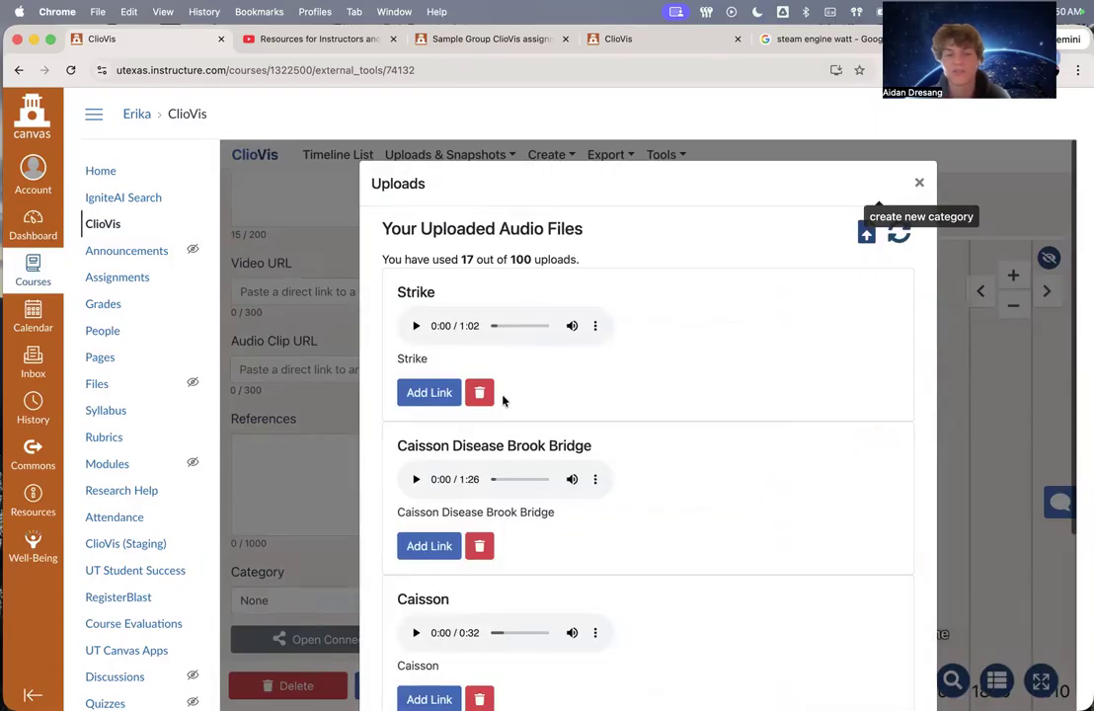
left_click(920, 183)
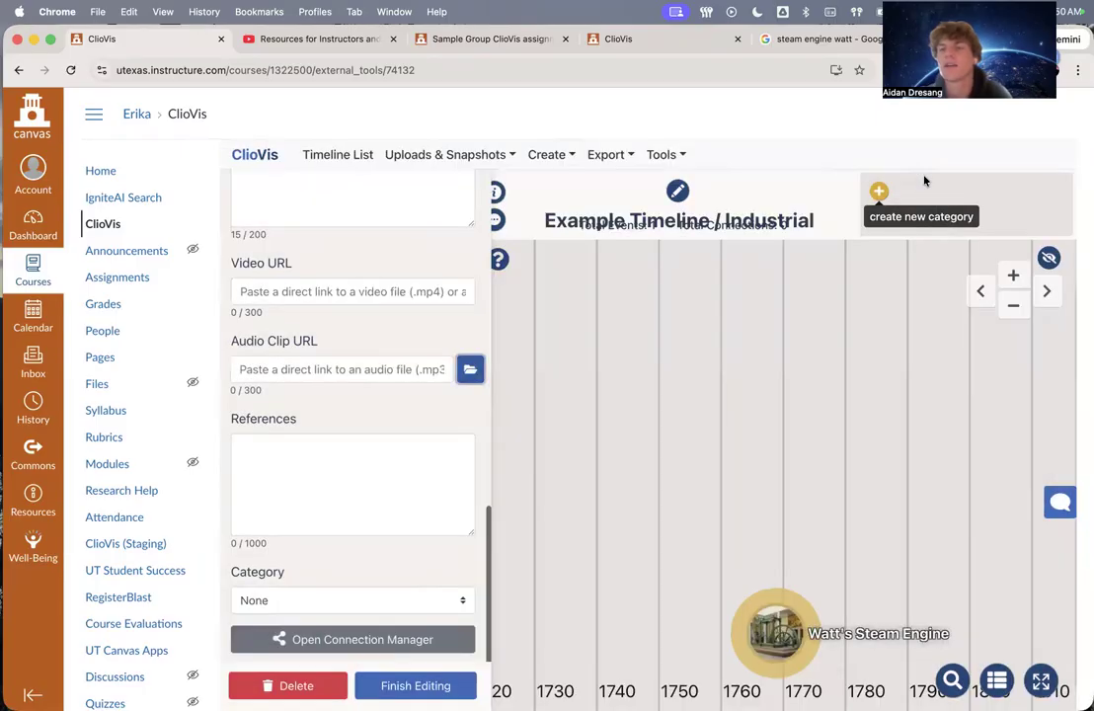
scroll(430, 315, "up", 10)
scroll(371, 376, "down", 10)
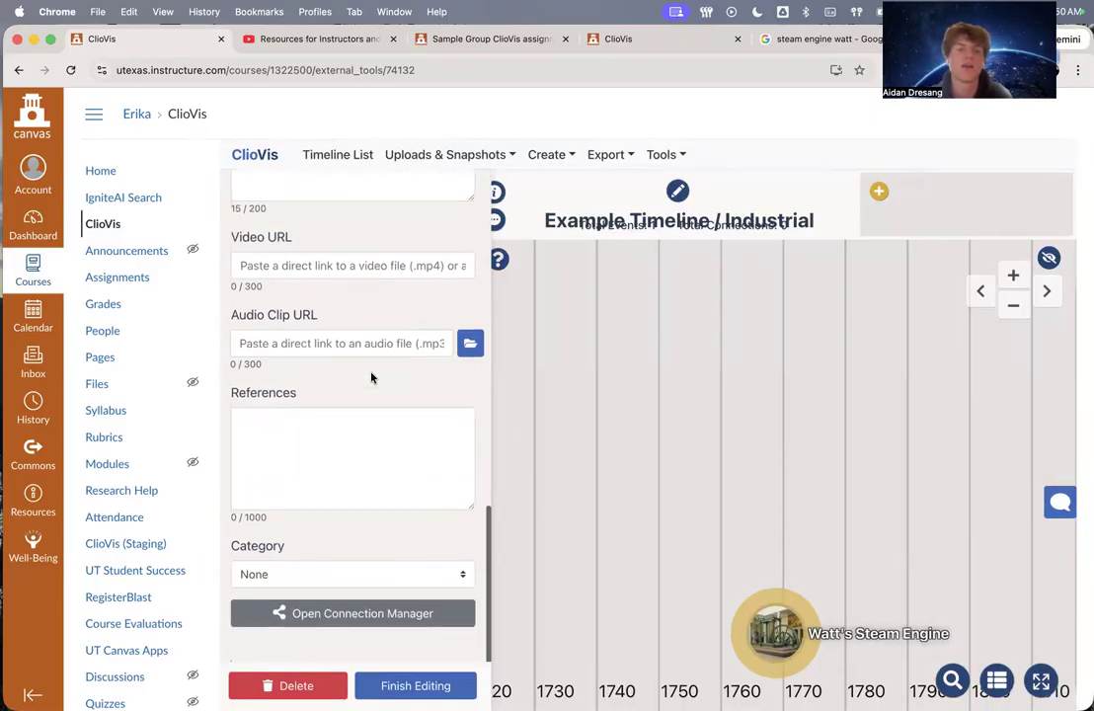
Check the event's References and Category fields, finish editing the Watt's Steam Engine event, and close its details
left_click(332, 436)
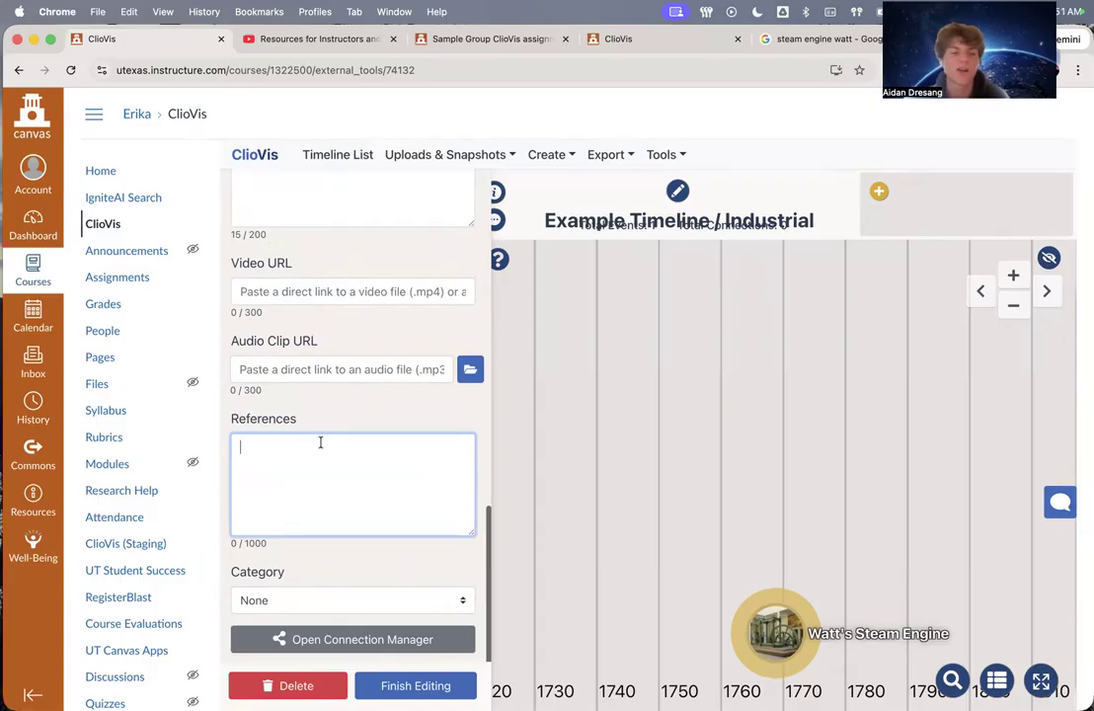
left_click(305, 552)
scroll(305, 551, "down", 1)
left_click(256, 553)
left_click(256, 551)
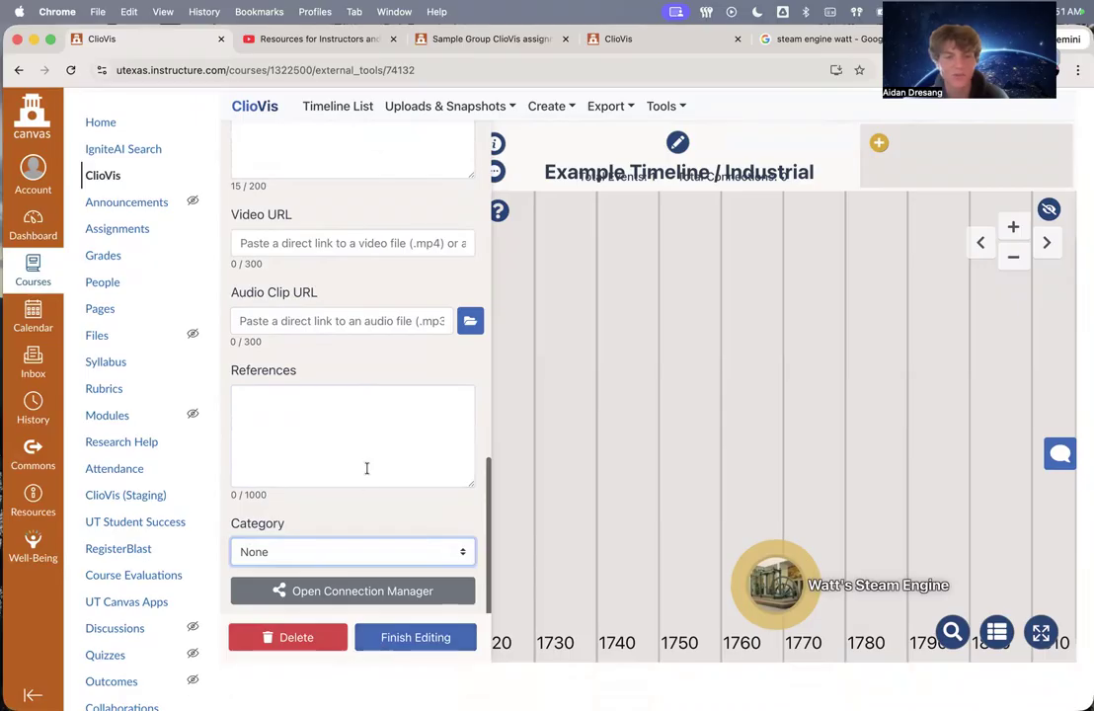
left_click(395, 636)
scroll(323, 435, "up", 2)
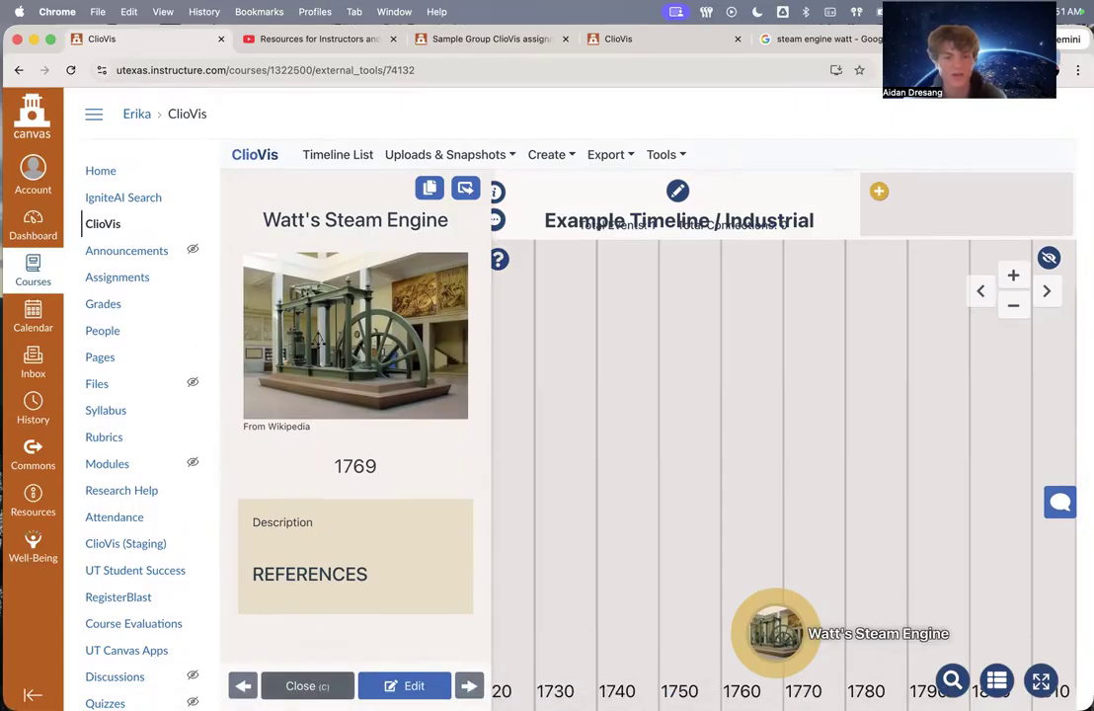
left_click(307, 685)
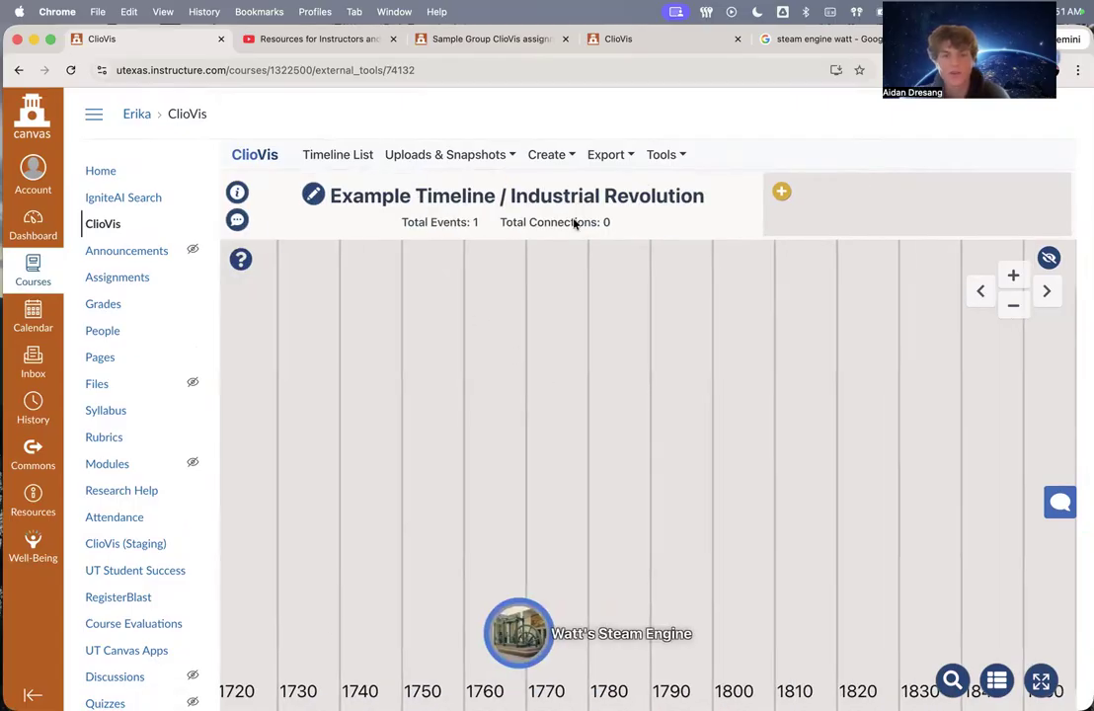
Create a new era on the timeline and name it "Industrial Revolution"
left_click(552, 157)
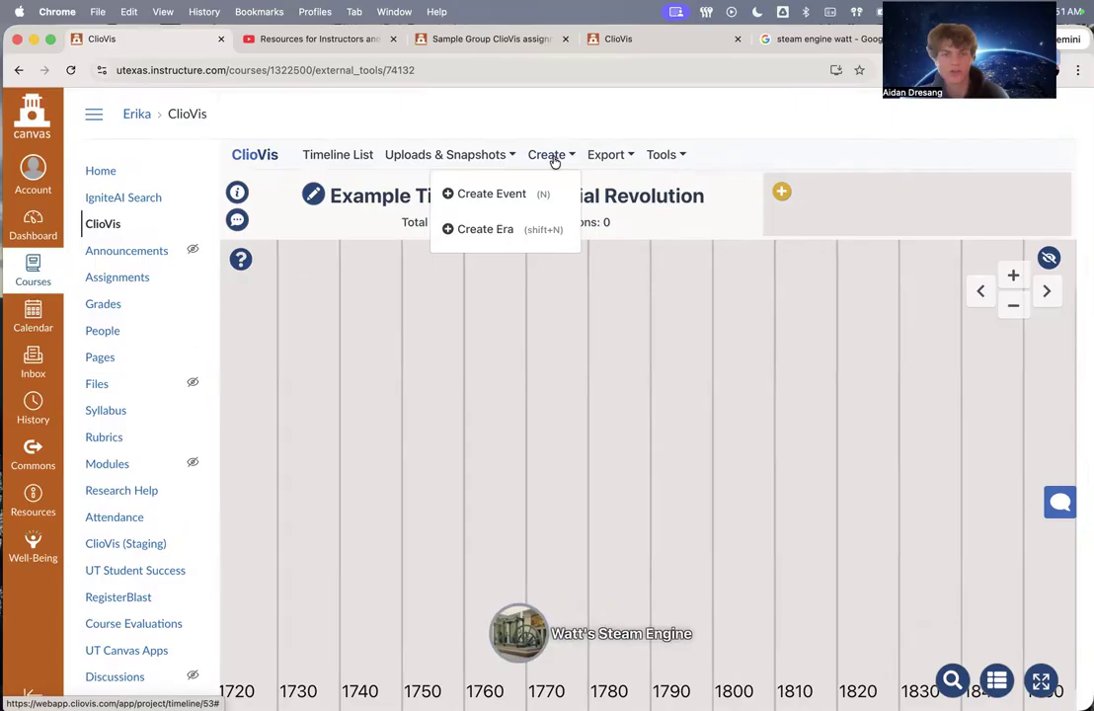
left_click(530, 229)
double_click(368, 314)
triple_click(368, 314)
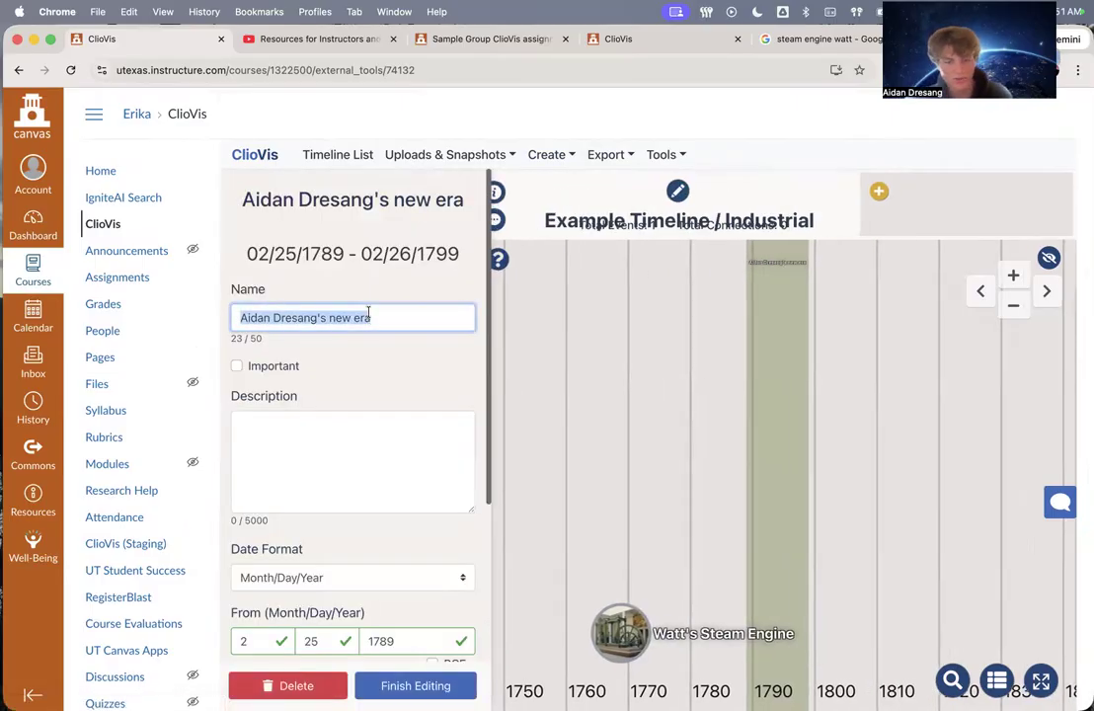
type("Industrial Revolution")
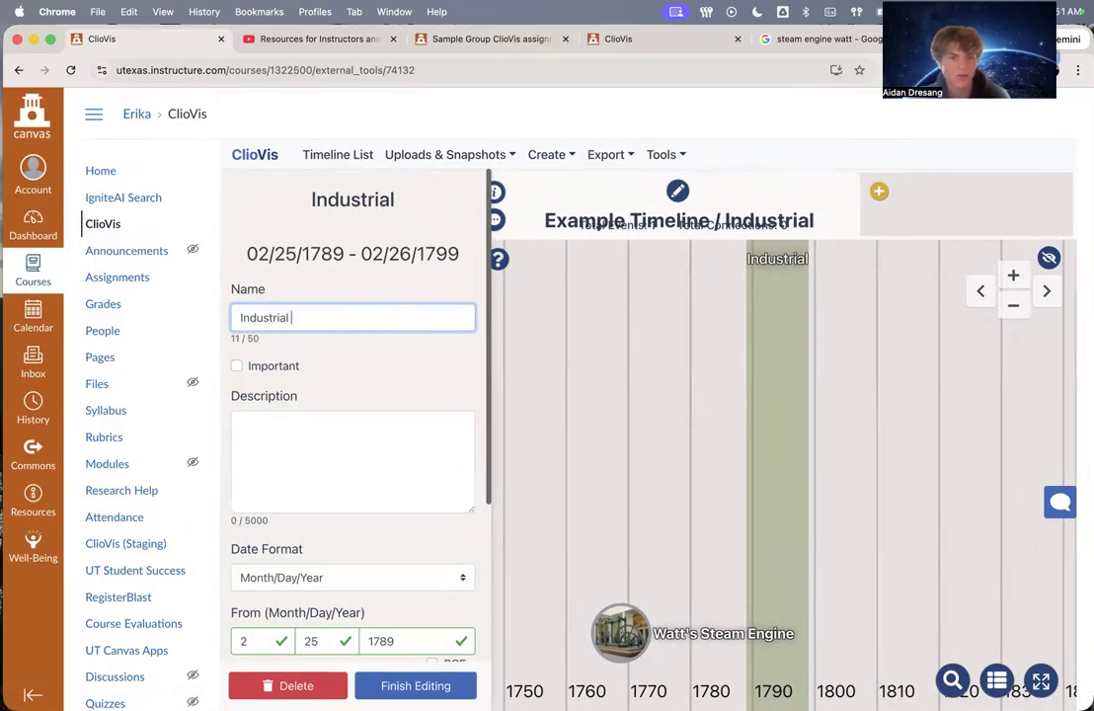
Set the Industrial Revolution era's date format to Year Only
scroll(288, 483, "down", 3)
left_click(291, 449)
left_click(291, 483)
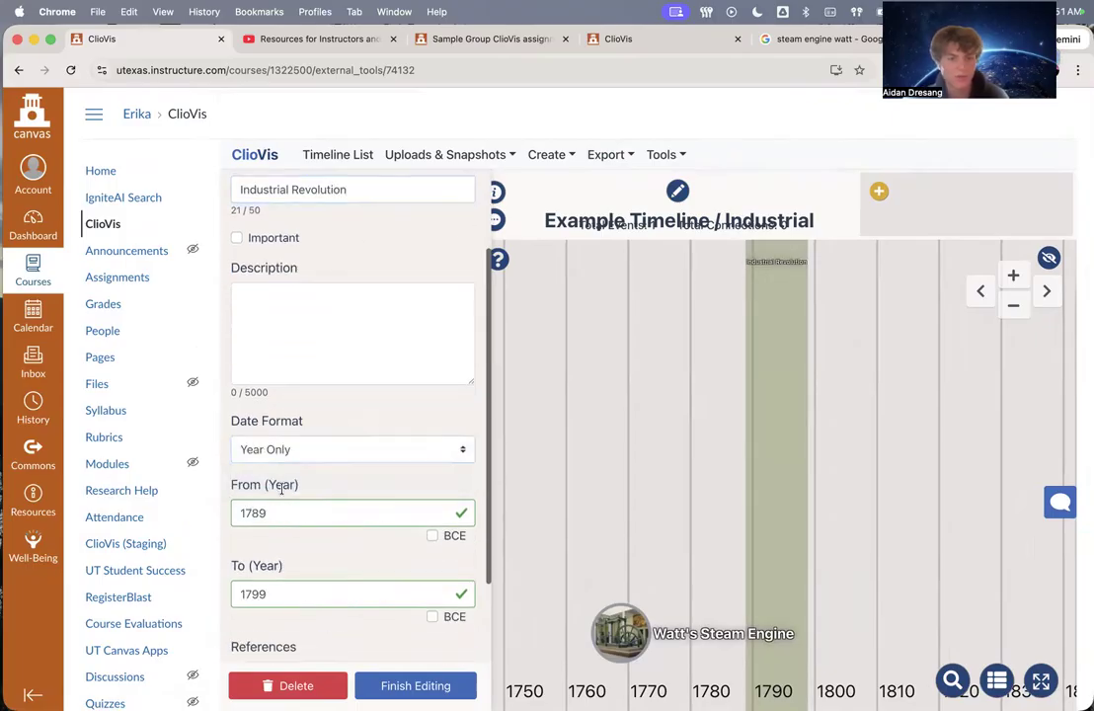
Set the Industrial Revolution era's start year to 1760 and its end year to 1840
left_click(288, 512)
key("BackSpace")
key("BackSpace")
type("60")
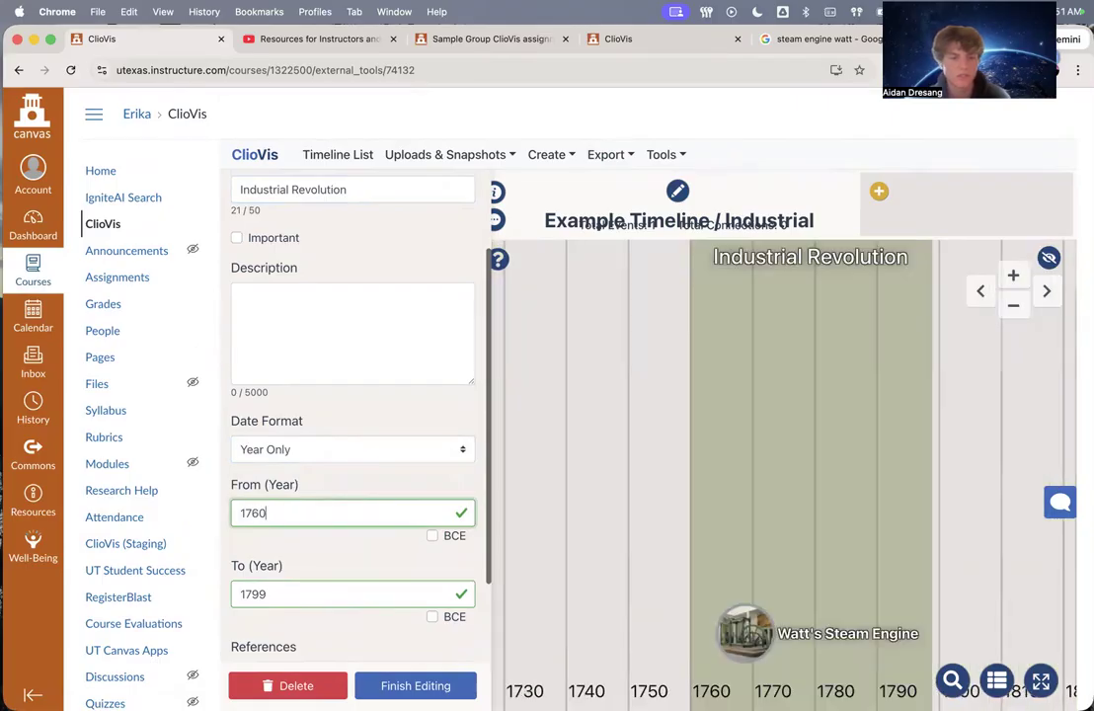
double_click(288, 592)
type("1840")
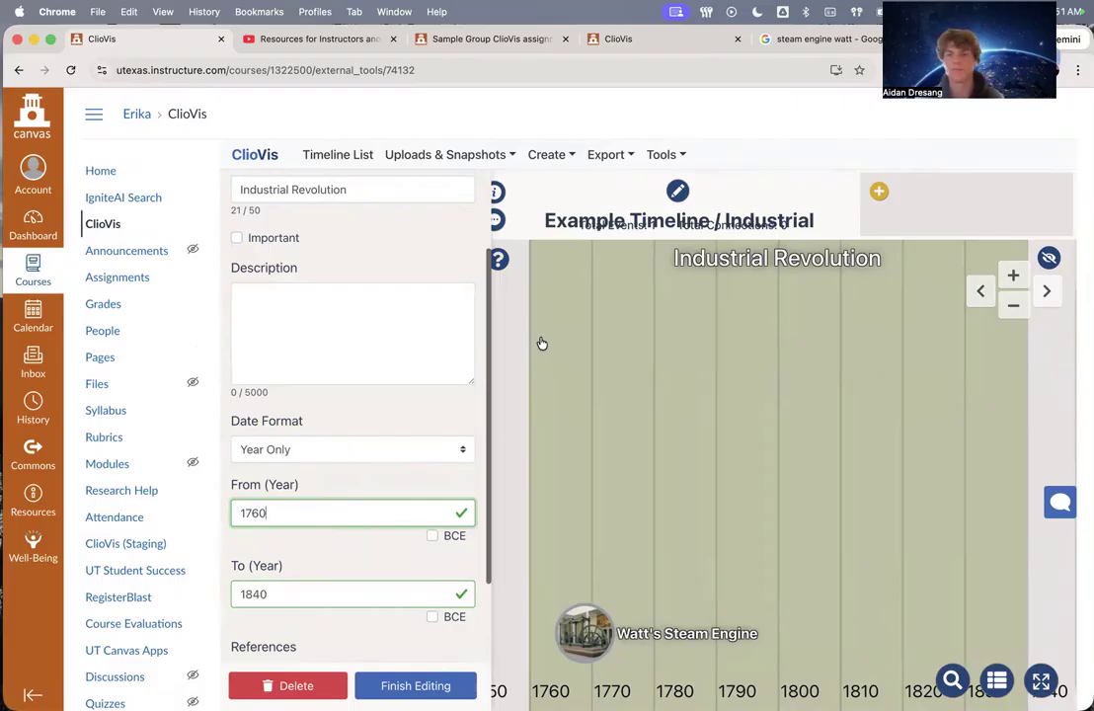
Change the Industrial Revolution era's color to the darkest blue shade, finish editing, and close its details
scroll(395, 257, "up", 3)
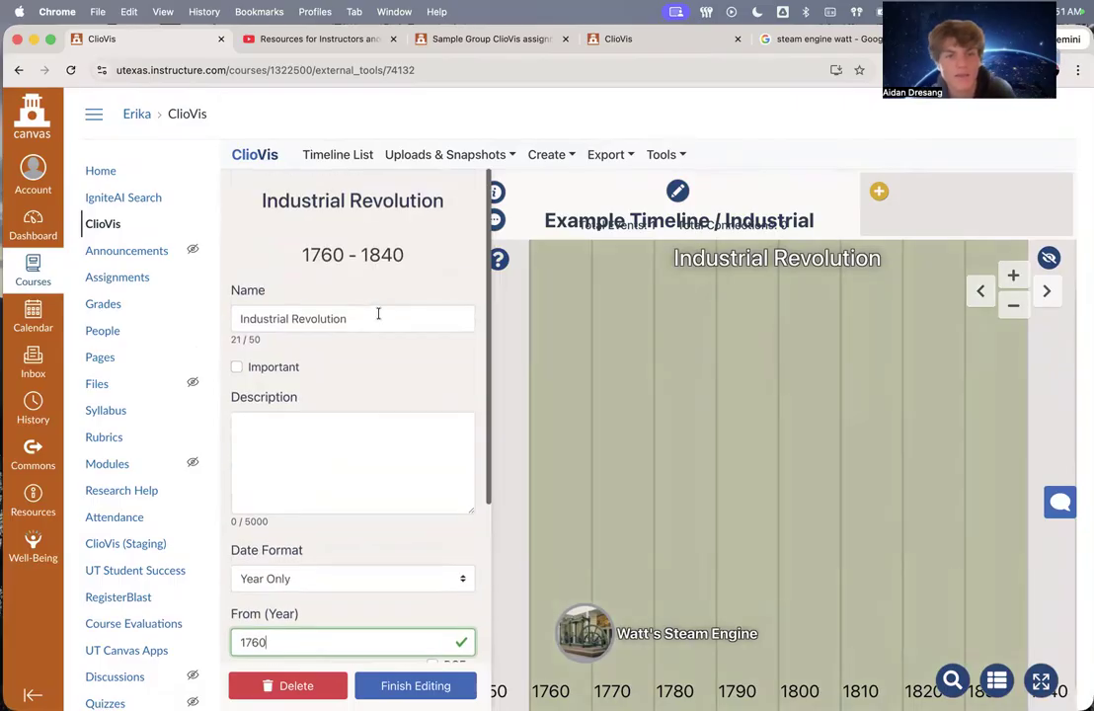
left_click_drag(260, 215, 362, 217)
left_click(391, 401)
scroll(390, 399, "down", 3)
scroll(390, 399, "down", 1)
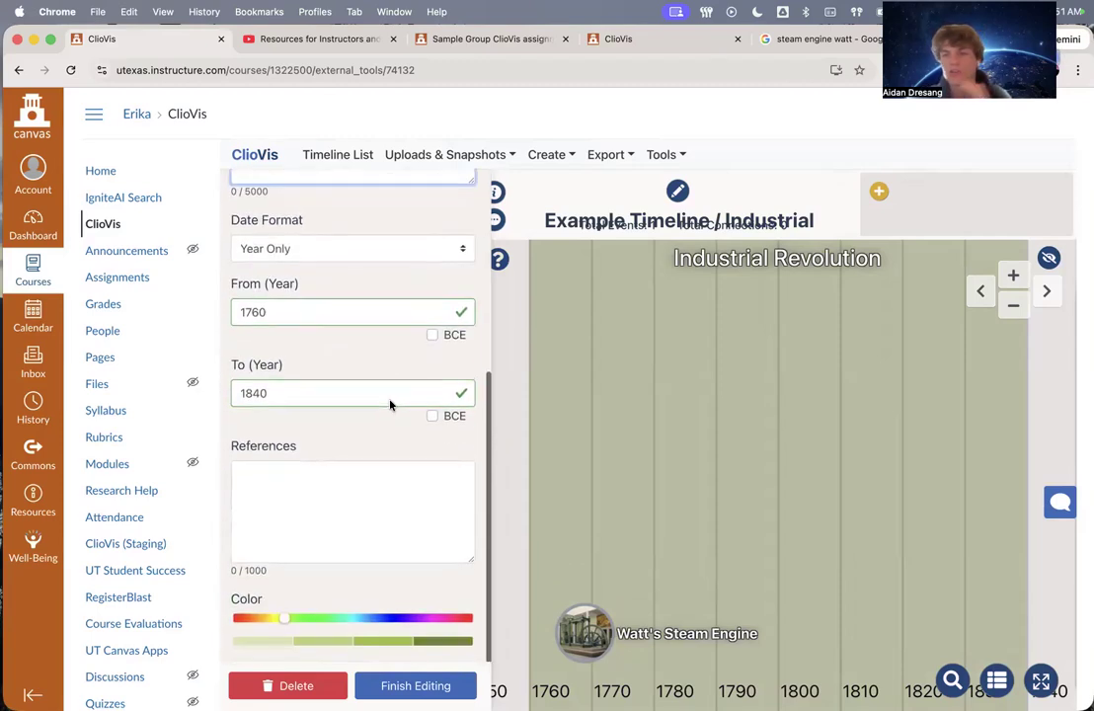
left_click_drag(357, 622, 381, 628)
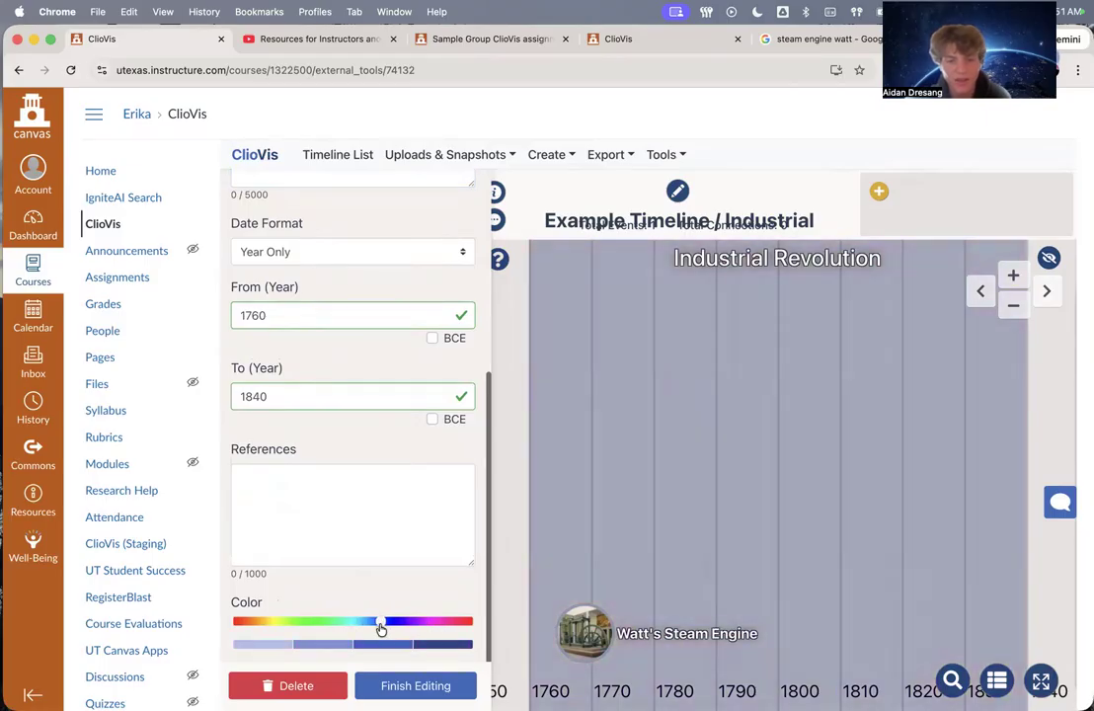
left_click(437, 646)
left_click(423, 686)
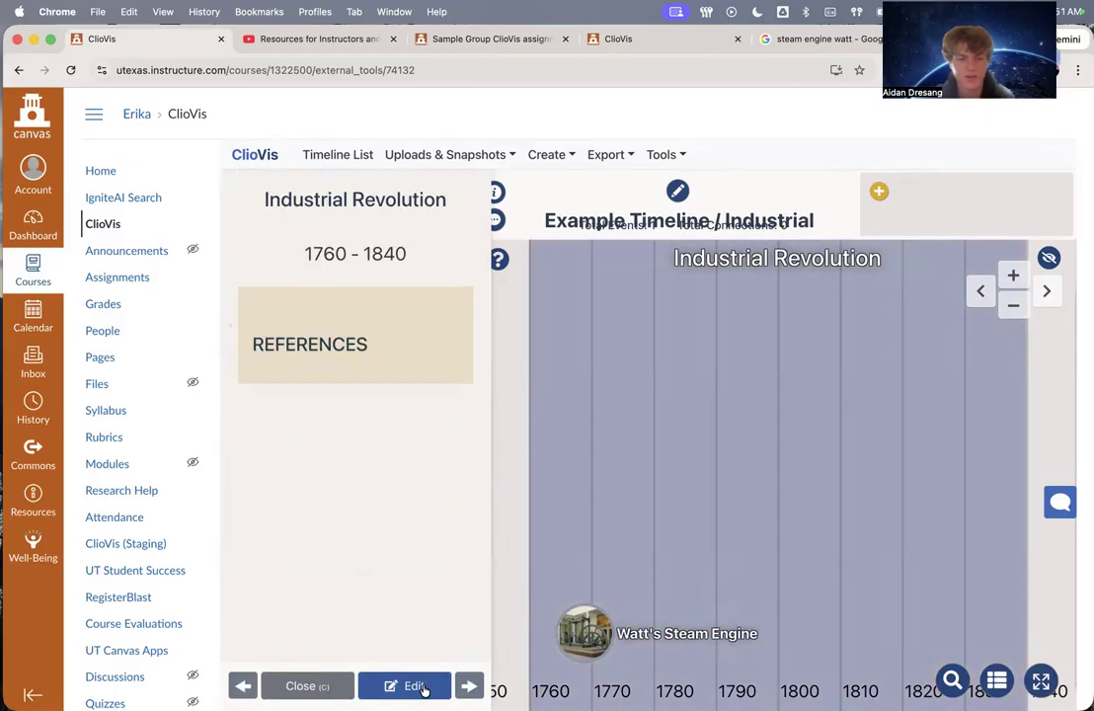
left_click(292, 685)
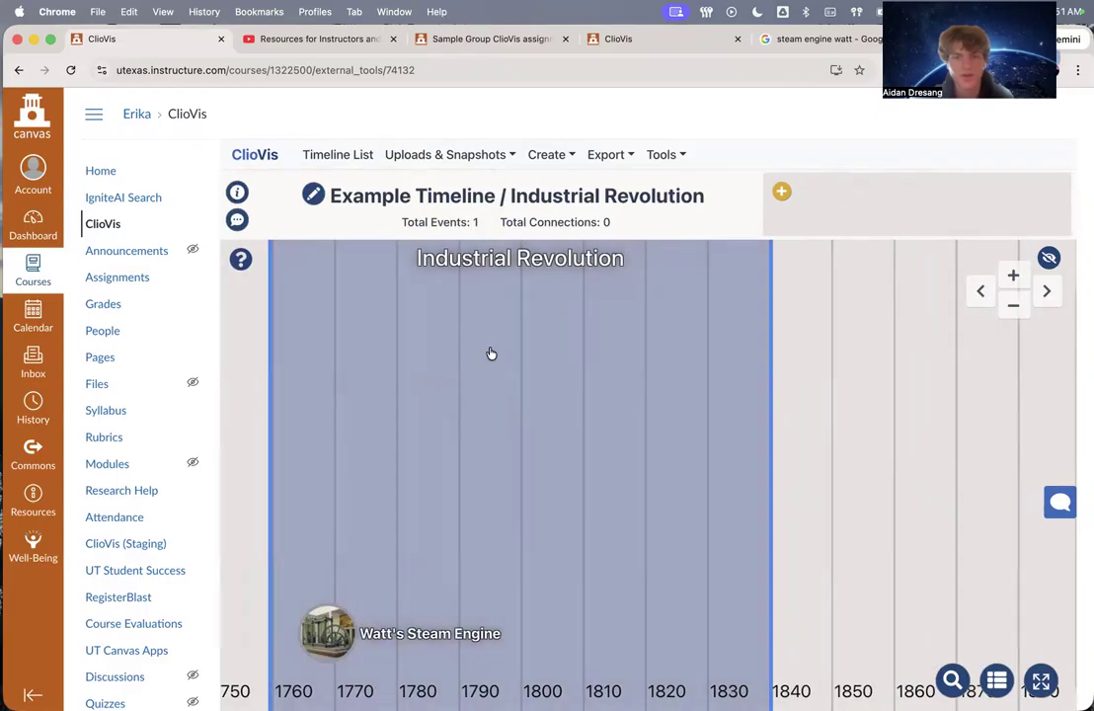
Reopen the Industrial Revolution era for editing, leave its details without changes, and view the era on the timeline
left_click(671, 400)
left_click(404, 685)
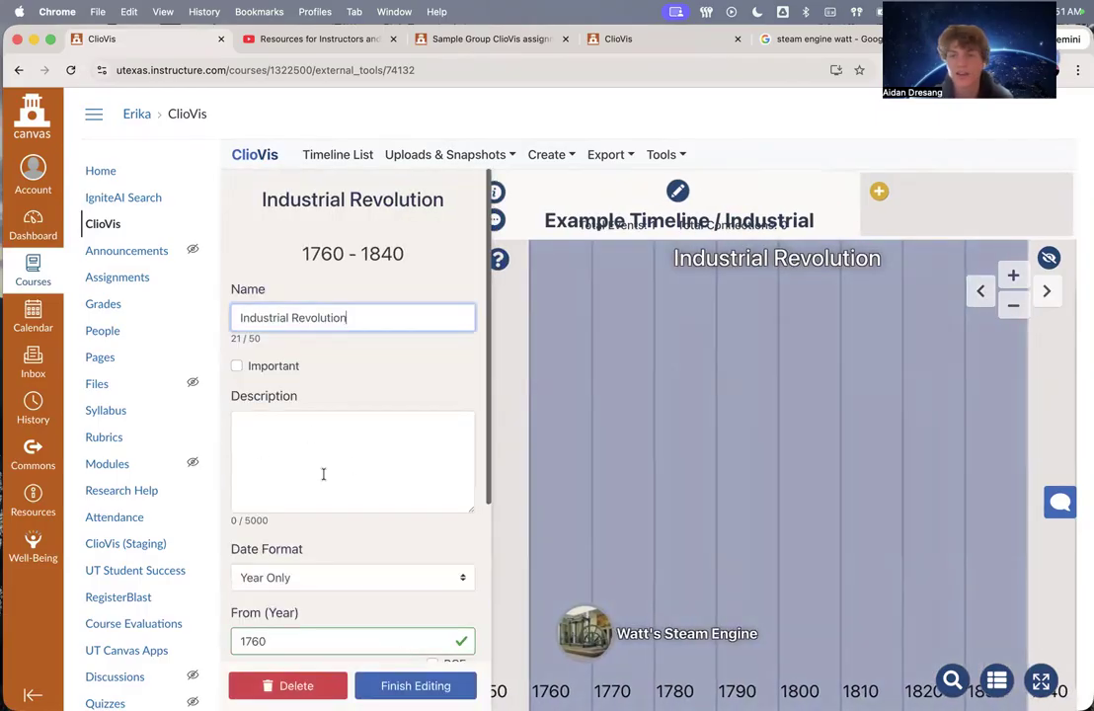
left_click(413, 685)
left_click(296, 685)
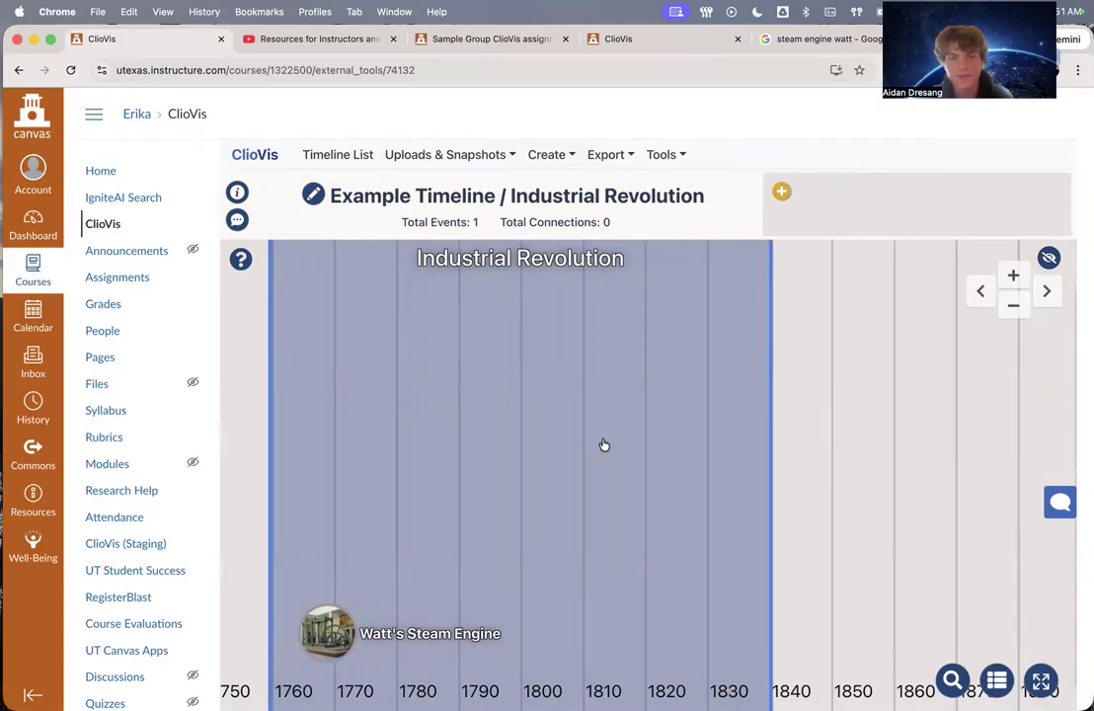
left_click_drag(603, 445, 785, 442)
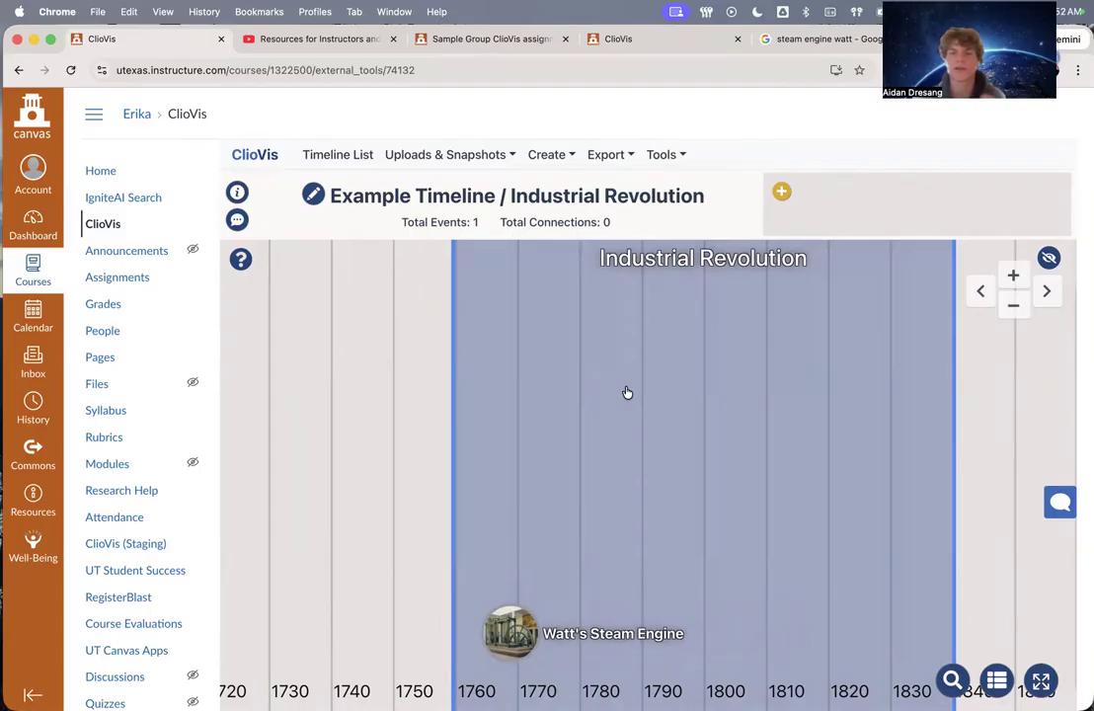
Create a new event on the timeline and name it "Spinning Jenny Invented"
left_click(549, 155)
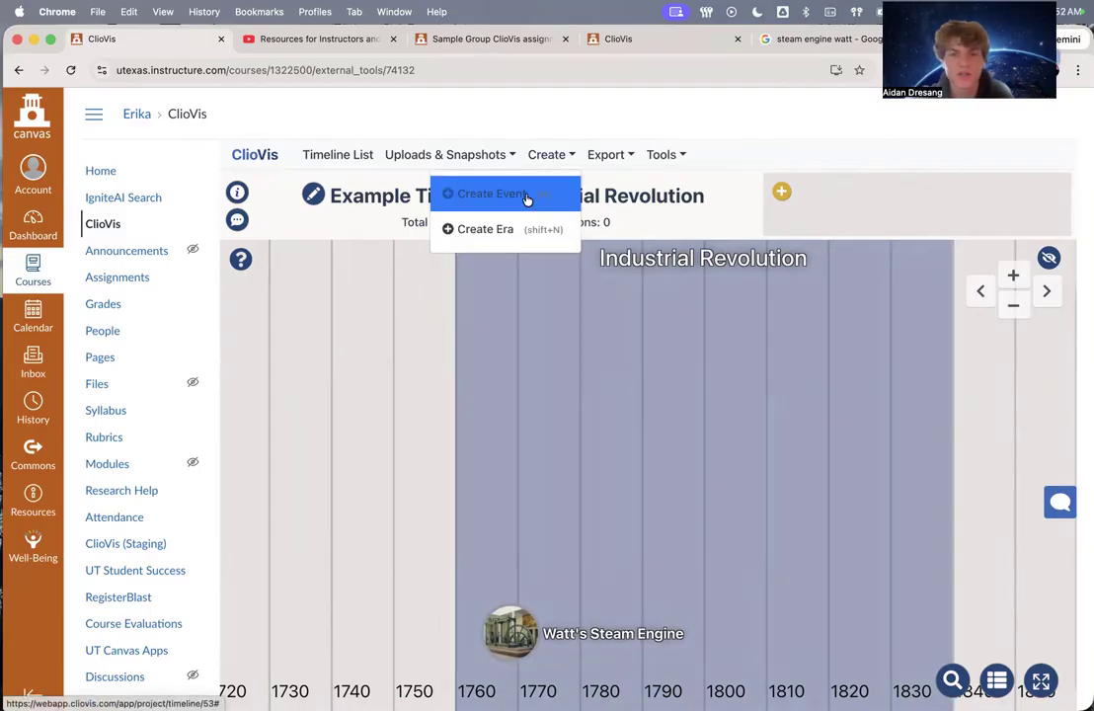
left_click(487, 190)
triple_click(391, 338)
type("S")
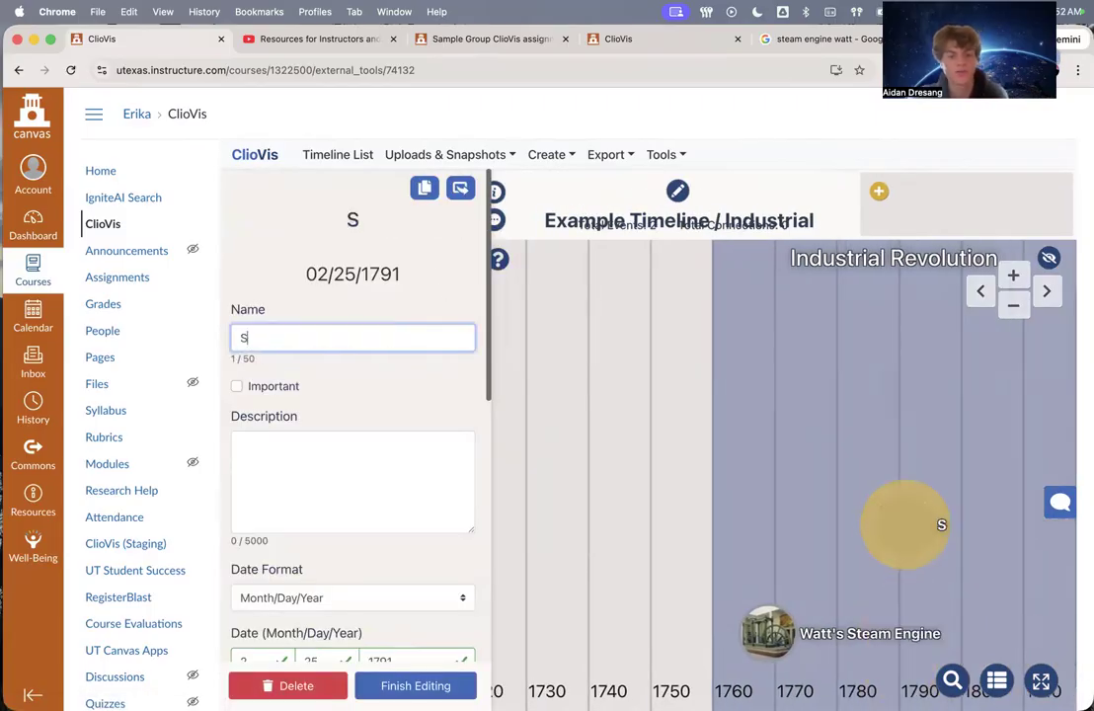
type("pinning Jenn")
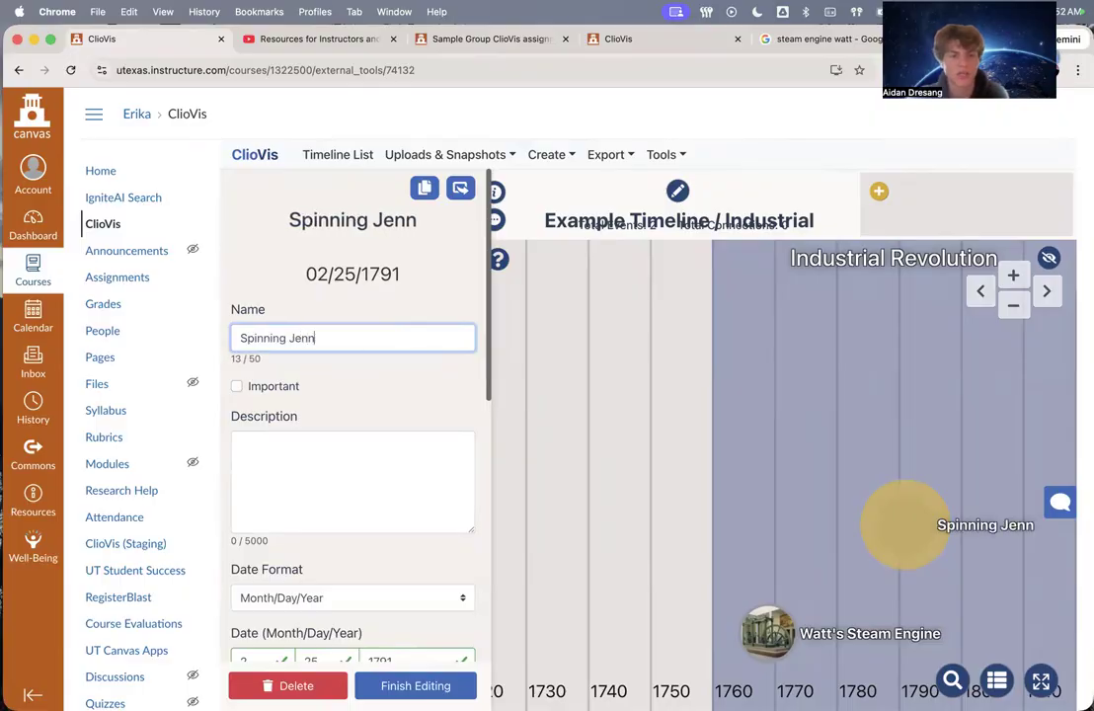
type("y Invented")
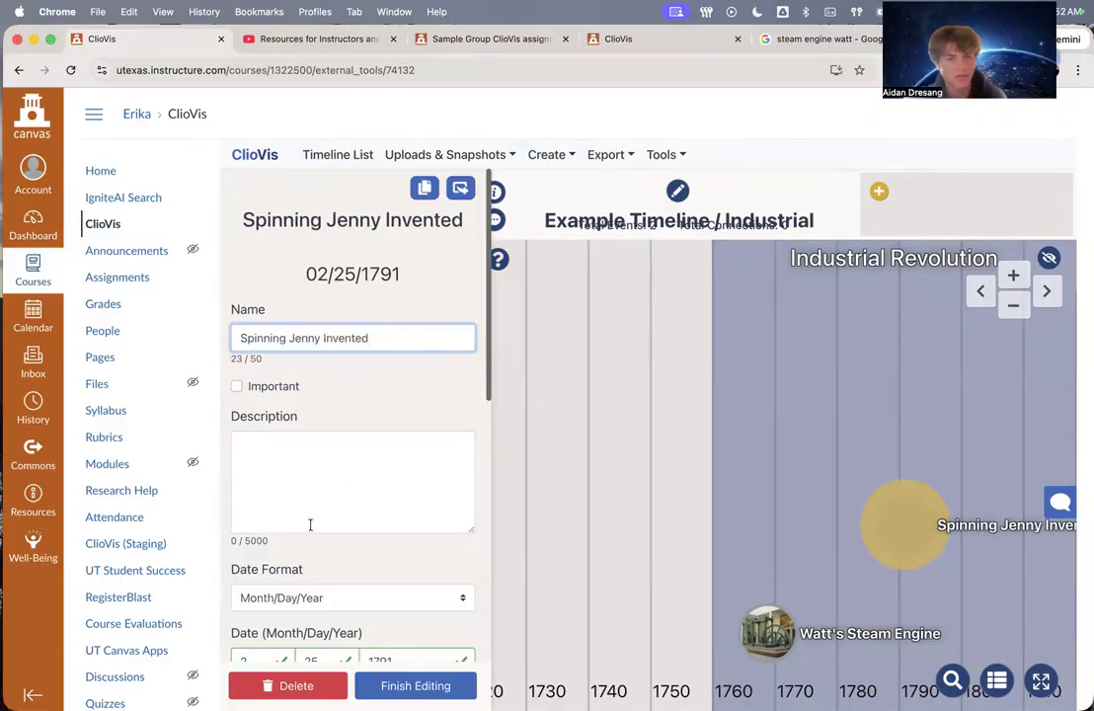
Set the Spinning Jenny Invented event's date format to Year Only and its year to 1764
scroll(310, 524, "down", 1)
left_click(309, 569)
left_click(310, 605)
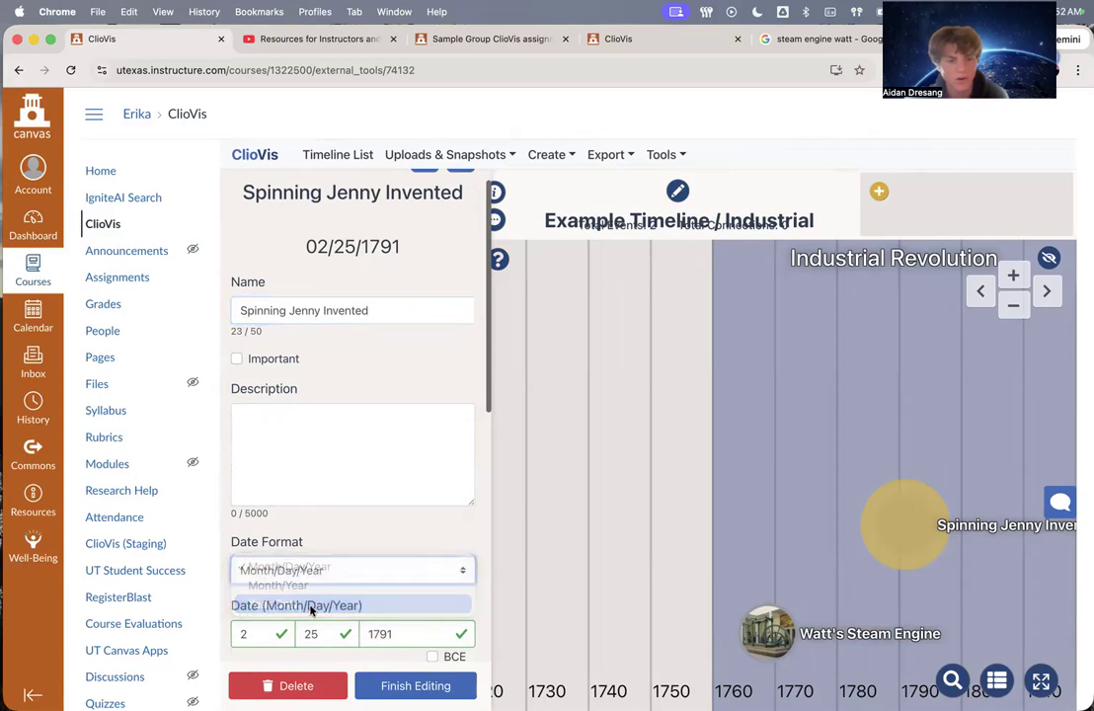
left_click(276, 572)
key("BackSpace")
key("BackSpace")
type("64")
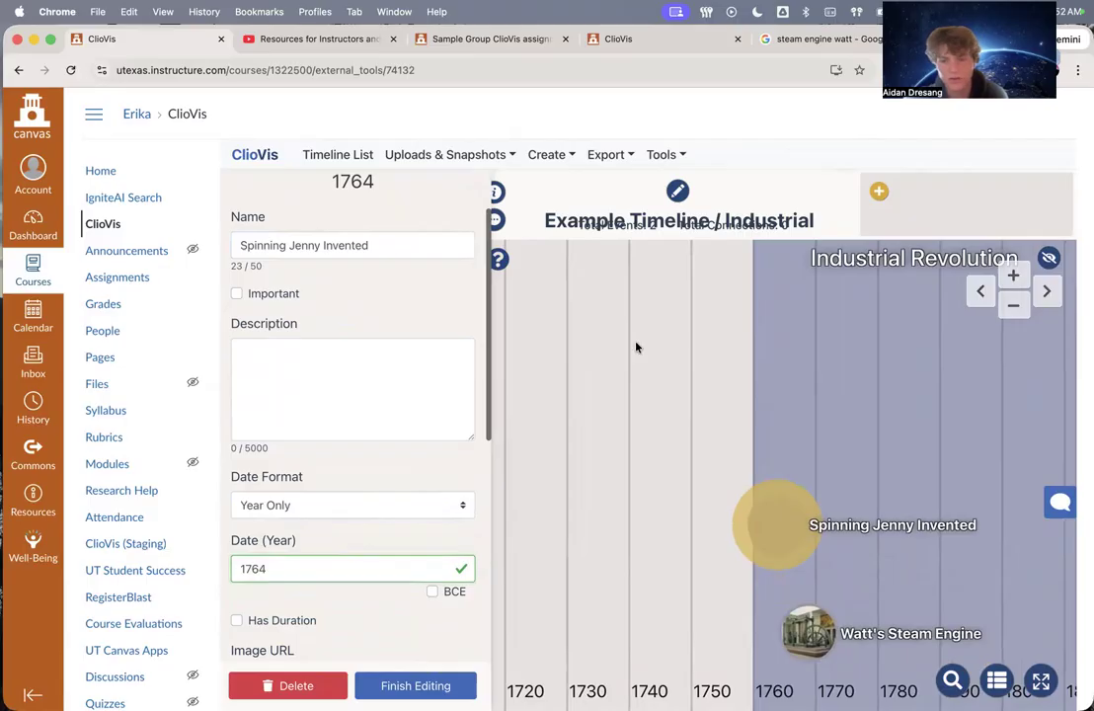
Look through the Spinning Jenny Invented event's remaining fields, finish editing, and close its details
scroll(357, 489, "down", 4)
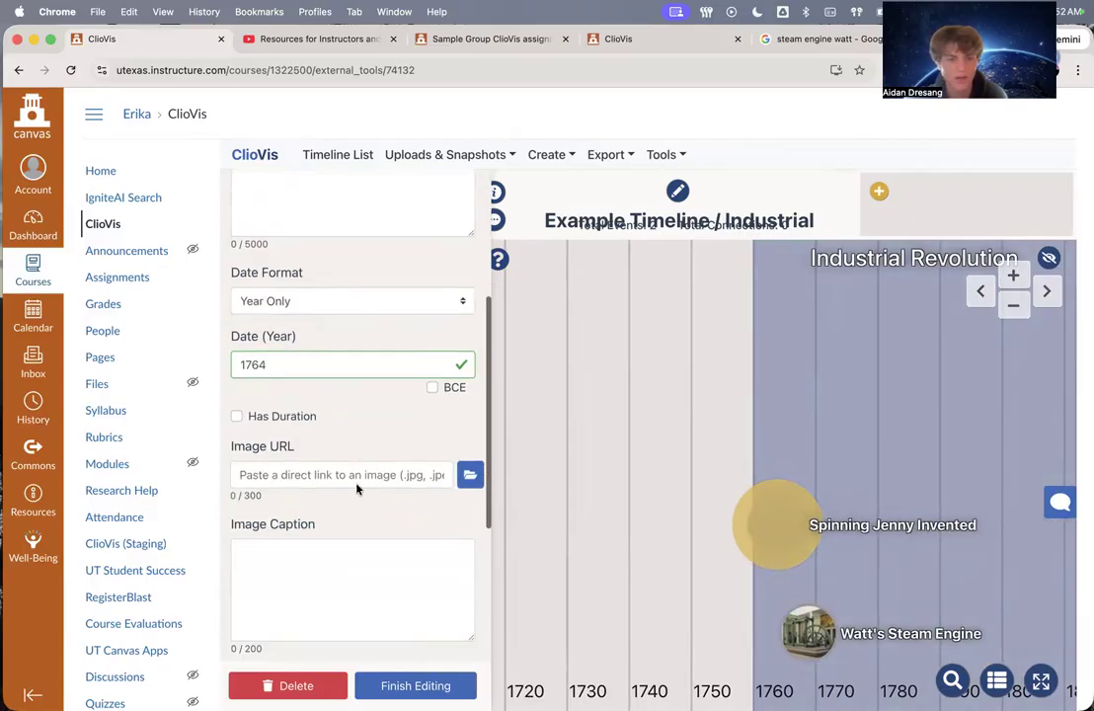
scroll(395, 454, "down", 4)
scroll(326, 395, "up", 3)
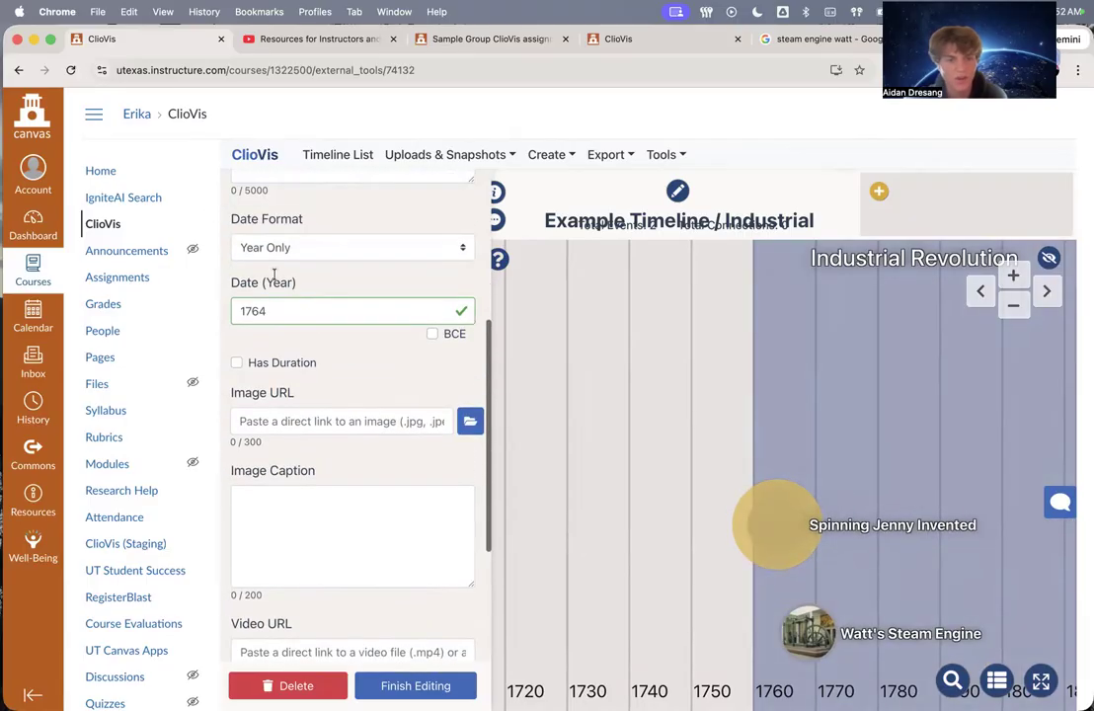
scroll(277, 292, "down", 6)
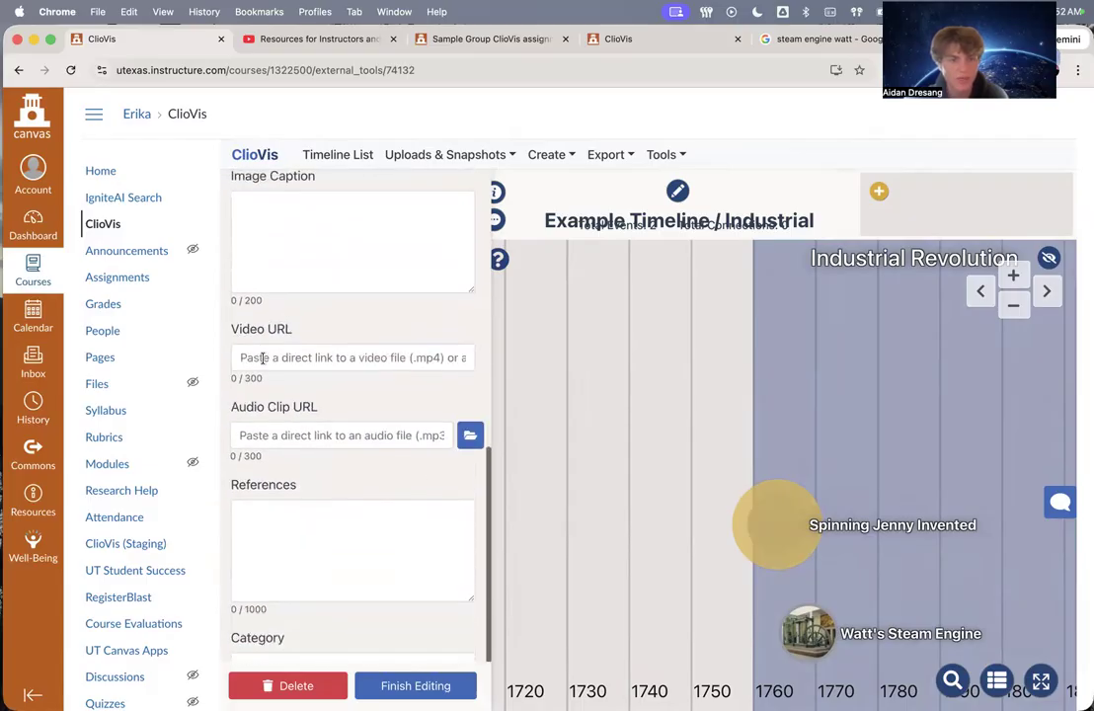
scroll(310, 512, "down", 2)
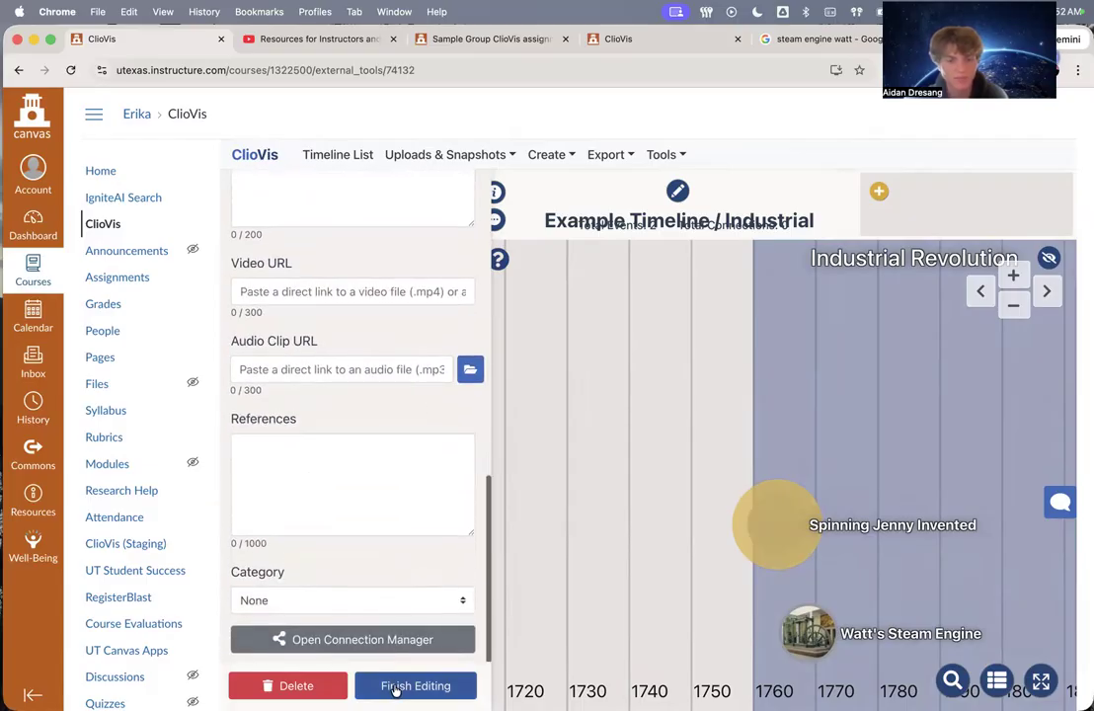
left_click(372, 690)
left_click(307, 685)
Create a connection from the Spinning Jenny Invented event to the Watt's Steam Engine event on the timeline
left_click_drag(613, 481, 549, 481)
scroll(488, 559, "up", 10)
scroll(488, 559, "down", 10)
left_click_drag(488, 558, 533, 551)
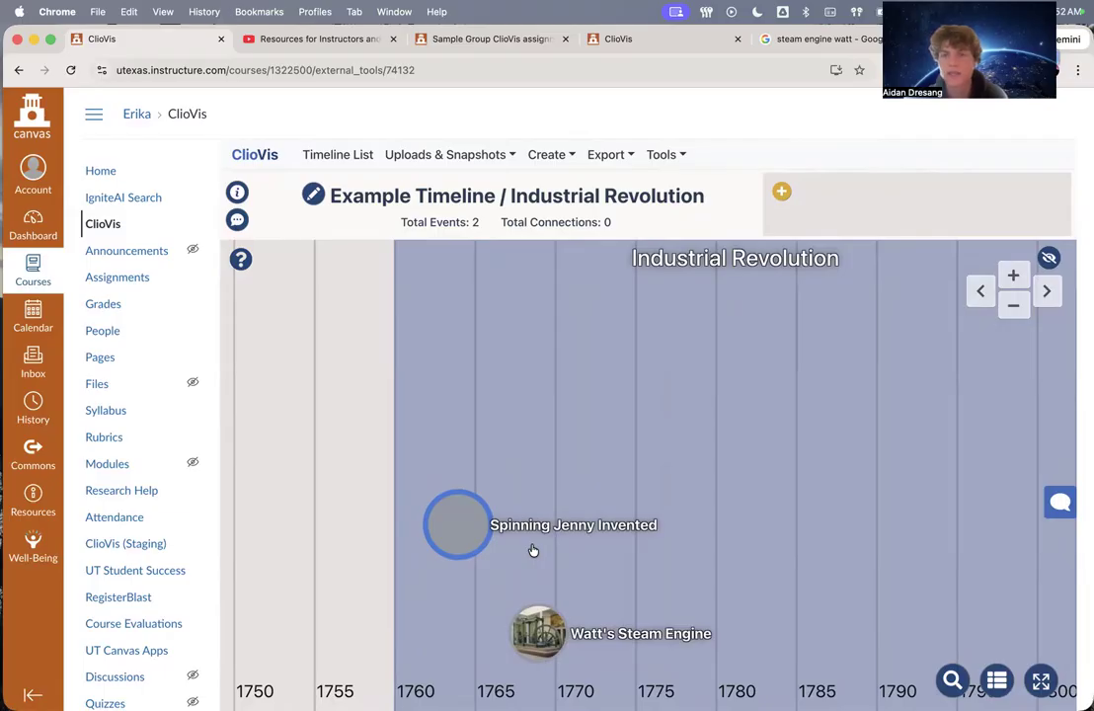
left_click_drag(471, 537, 542, 617)
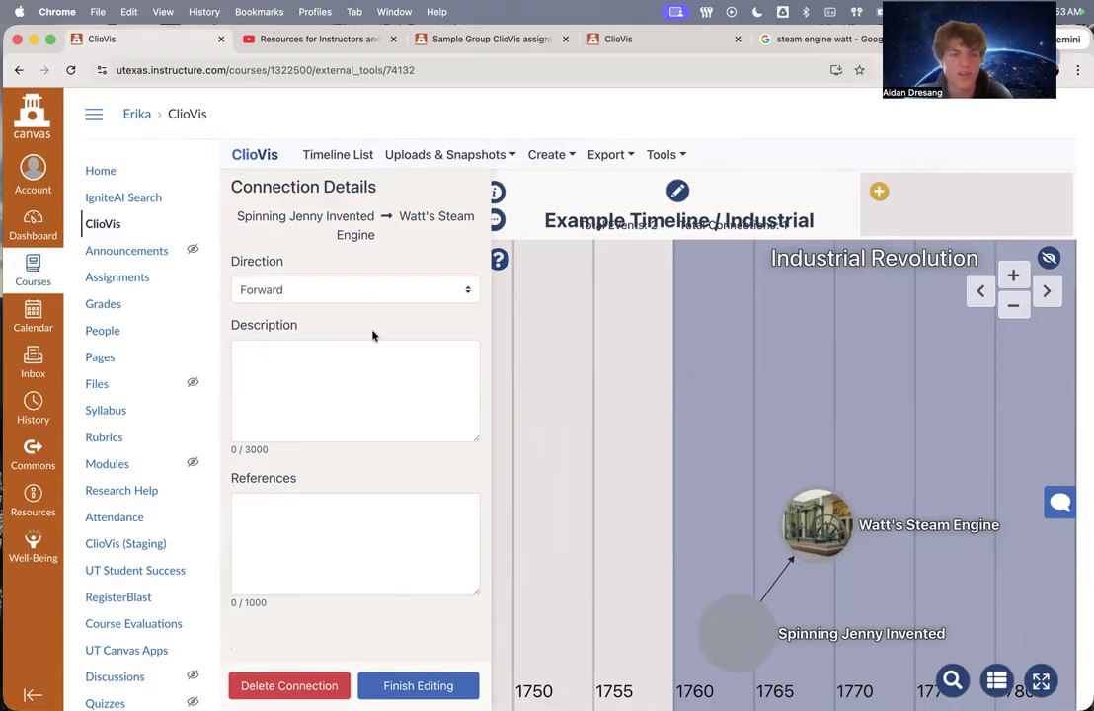
Try the connection's other direction options, such as Backward, and set its direction to None
left_click(360, 289)
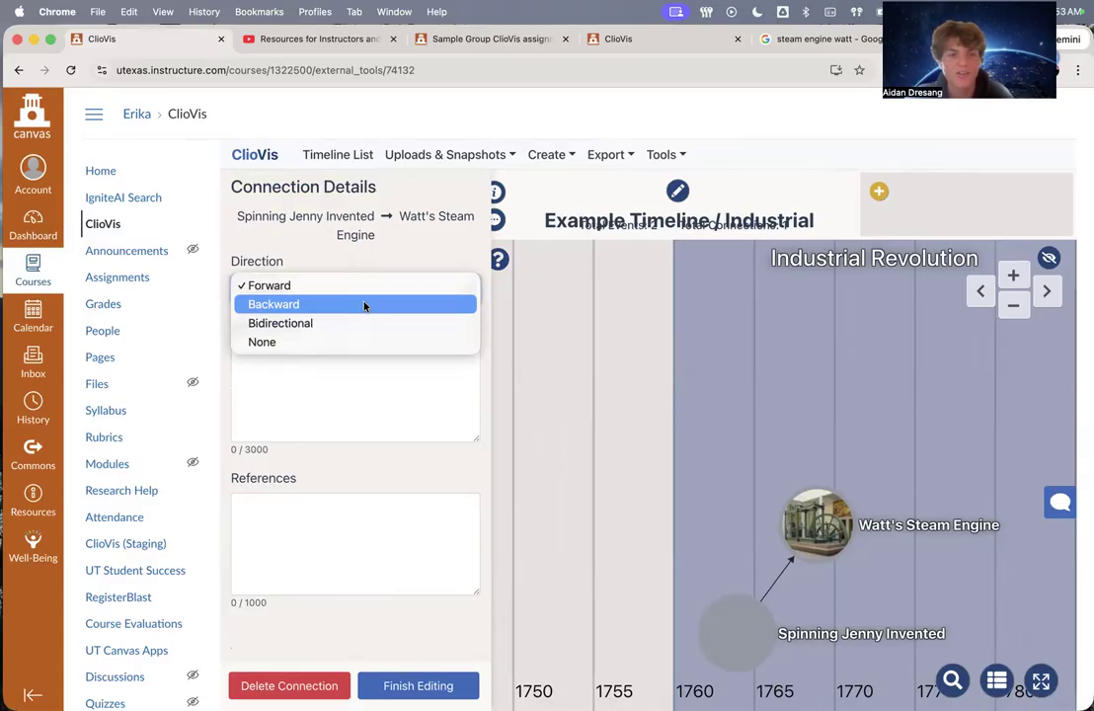
left_click(363, 304)
left_click(354, 295)
left_click(354, 305)
left_click(354, 307)
left_click(347, 299)
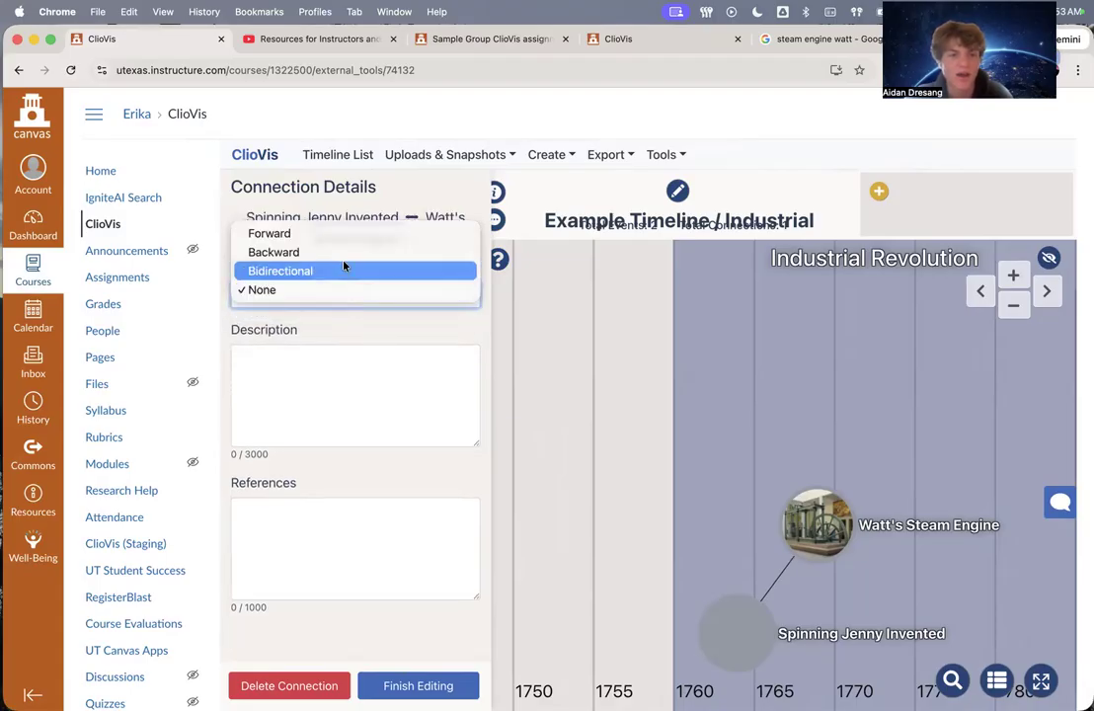
left_click(346, 290)
Enter "Revolutionized textile manufacturing." as the connection's description, finish editing, and close the connection details
left_click(340, 327)
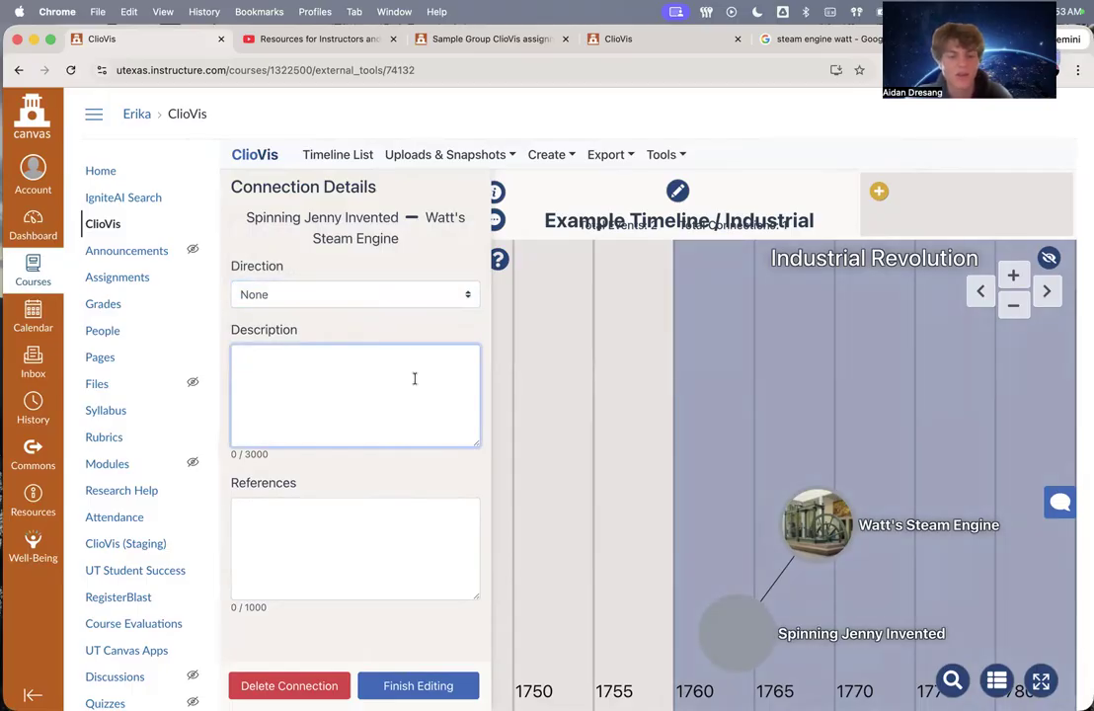
type("Revolutionized")
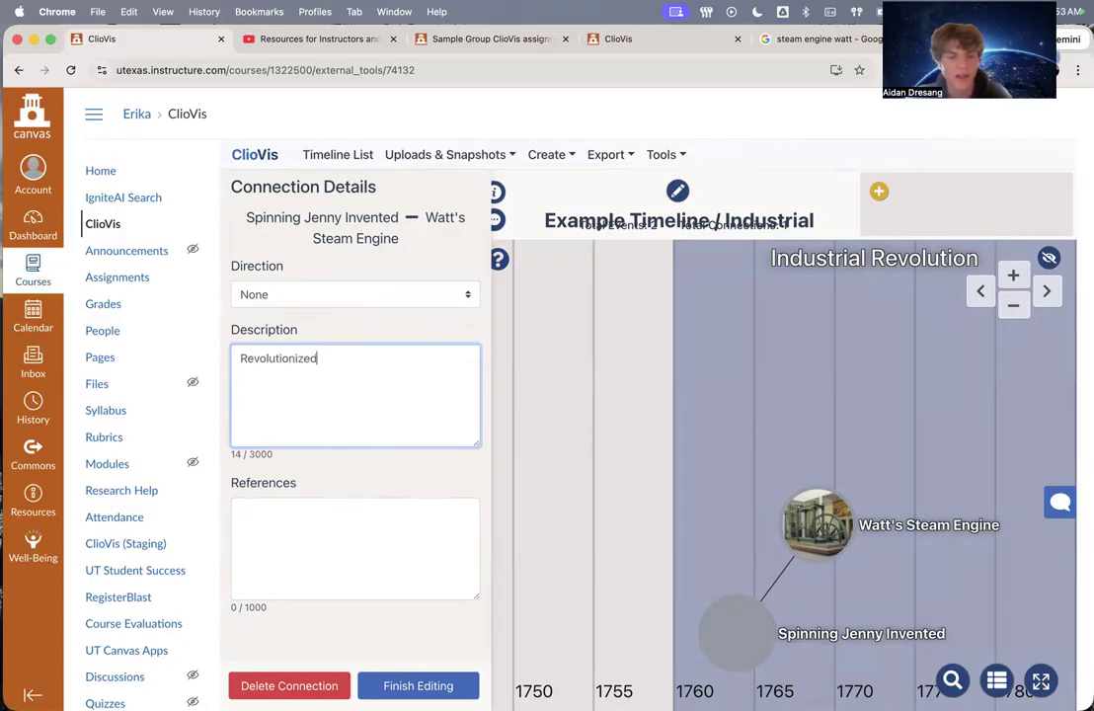
type(" textile manufacturing.")
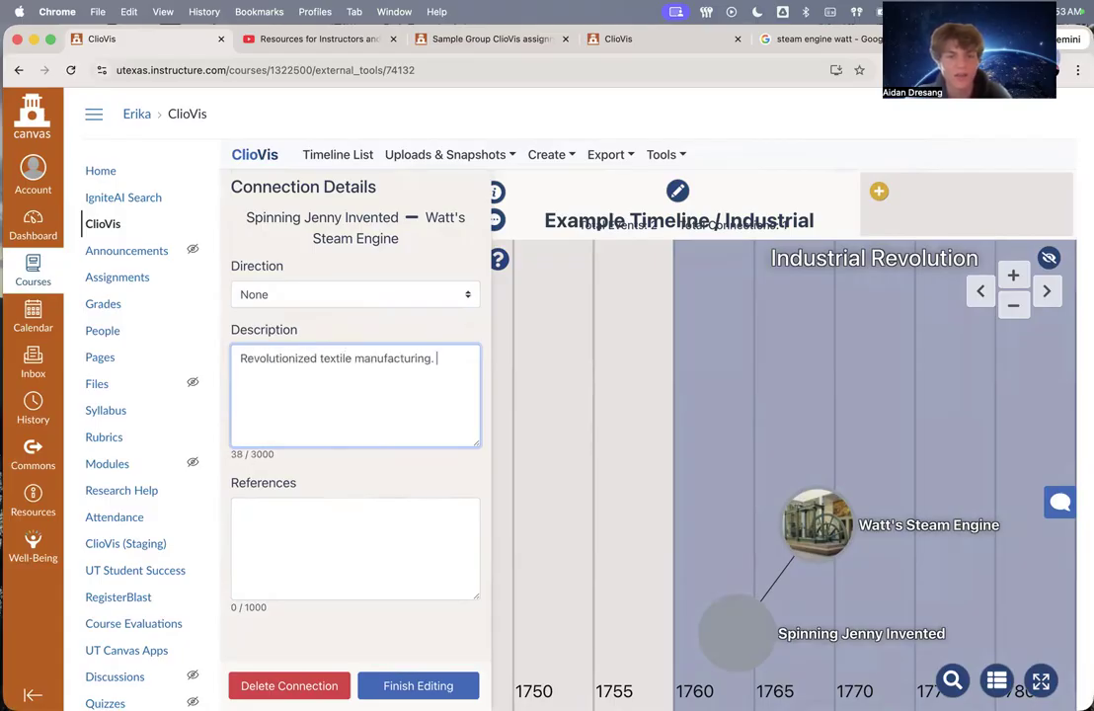
left_click(251, 540)
left_click(390, 686)
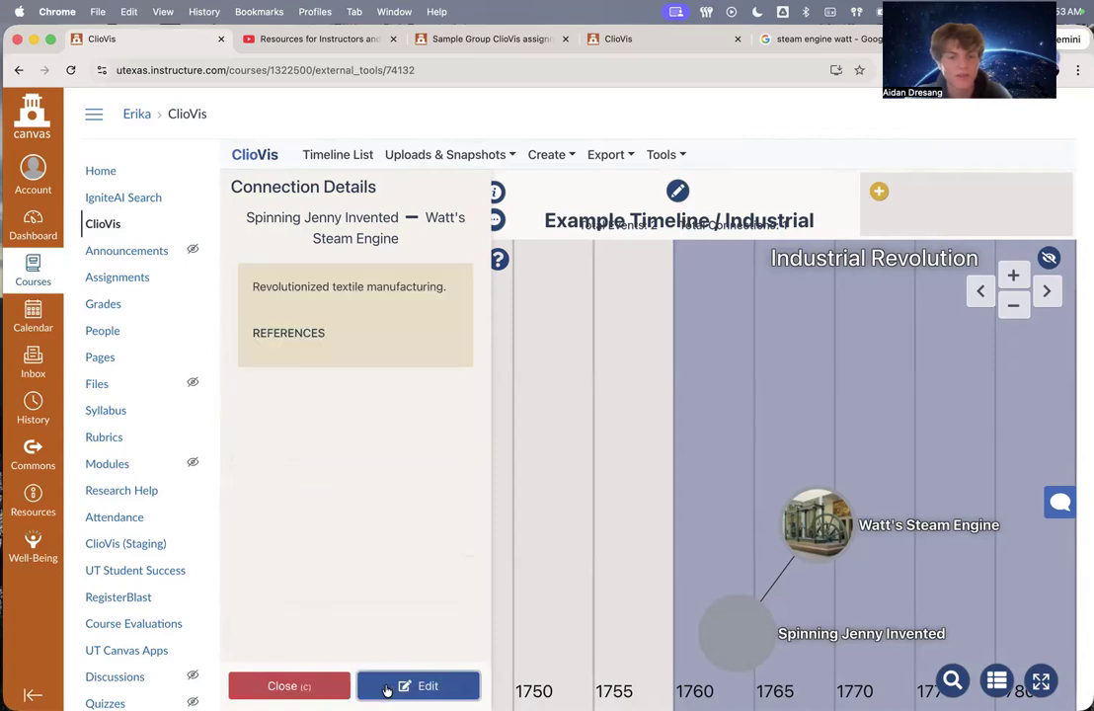
left_click(303, 688)
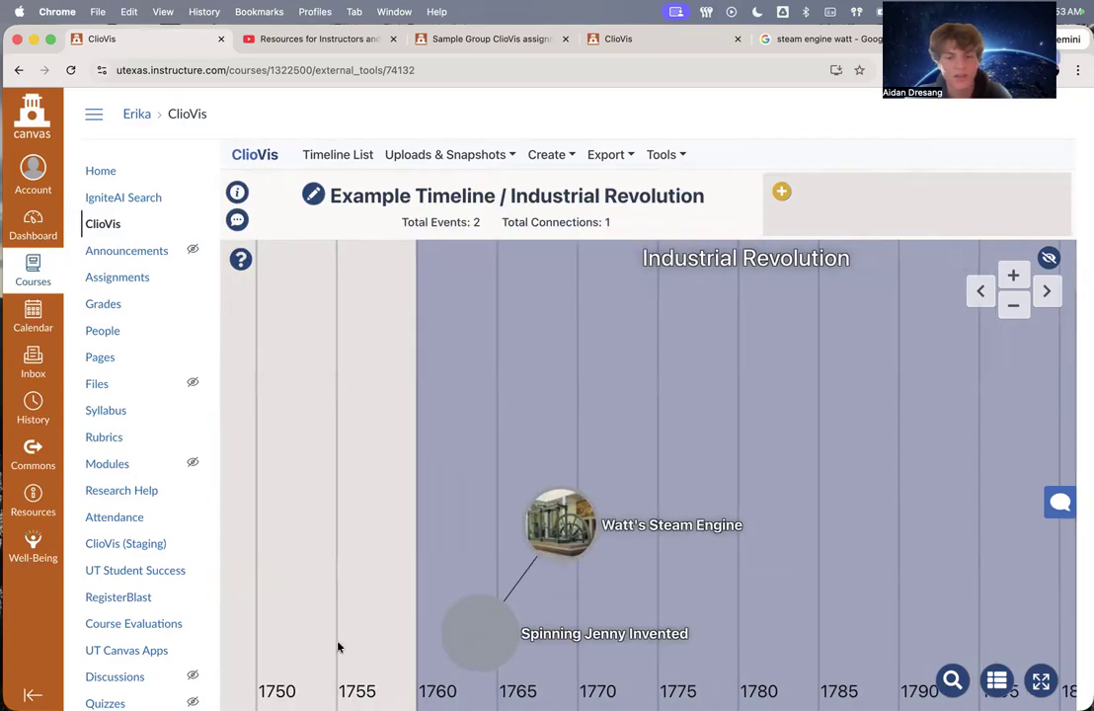
View the details of the connection between Spinning Jenny Invented and Watt's Steam Engine, and close them
left_click(512, 589)
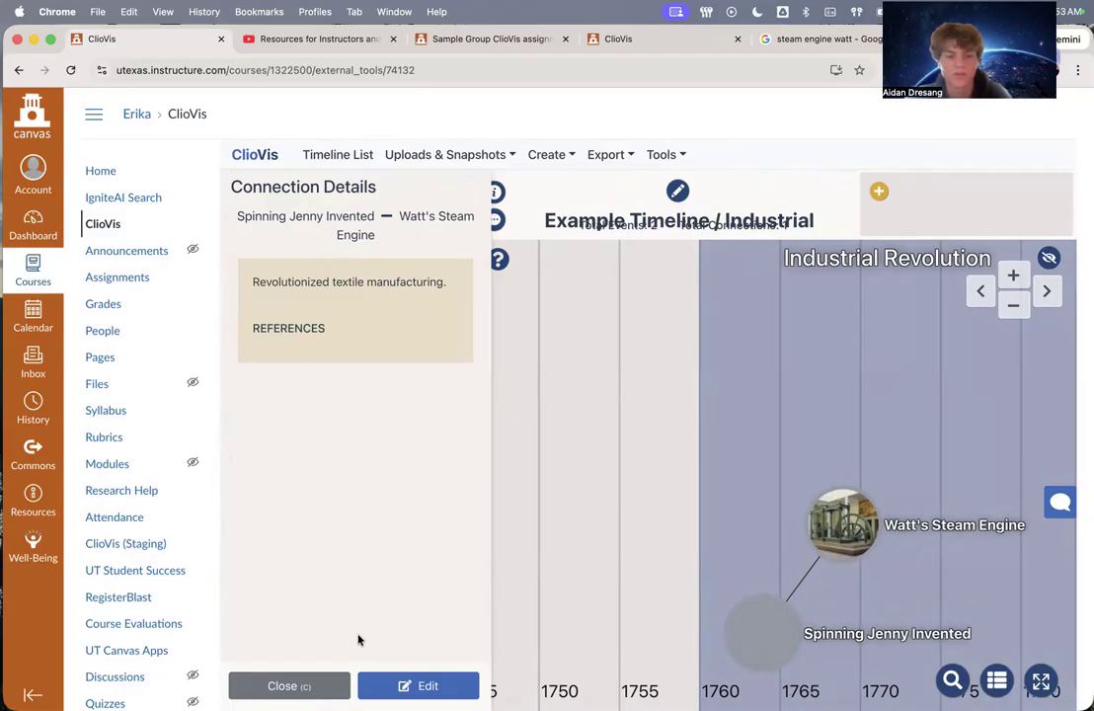
key("c")
left_click_drag(343, 563, 222, 547)
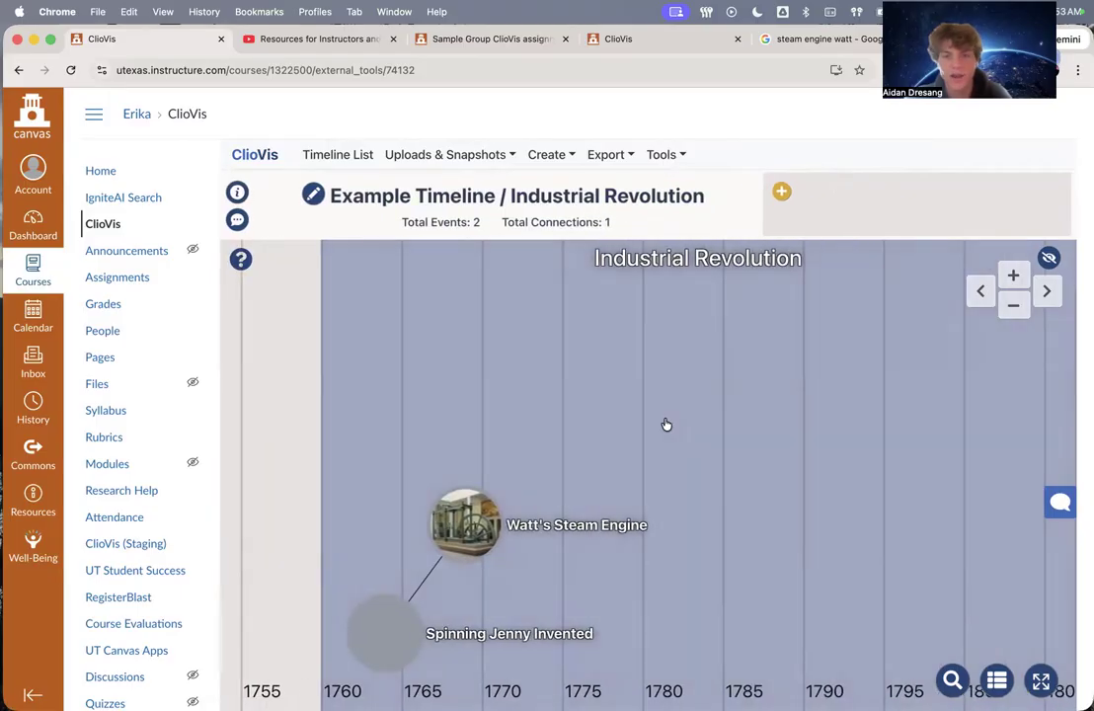
left_click_drag(666, 424, 603, 424)
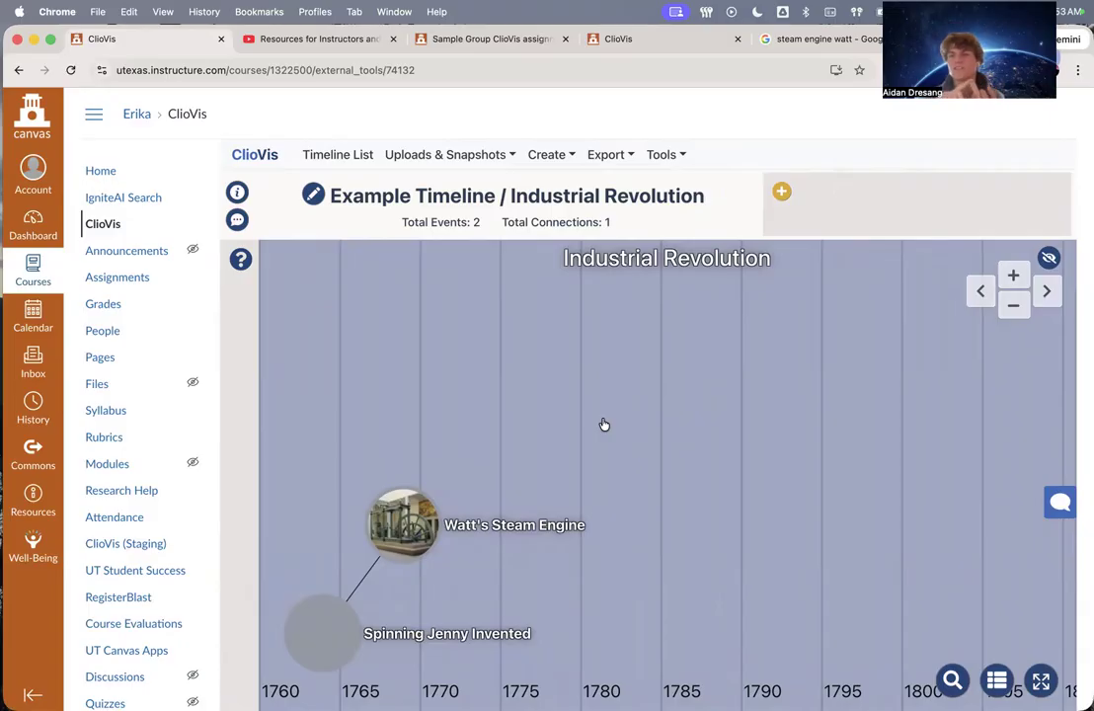
Create a new category named "Technological Developments" with a dark green color
left_click(780, 192)
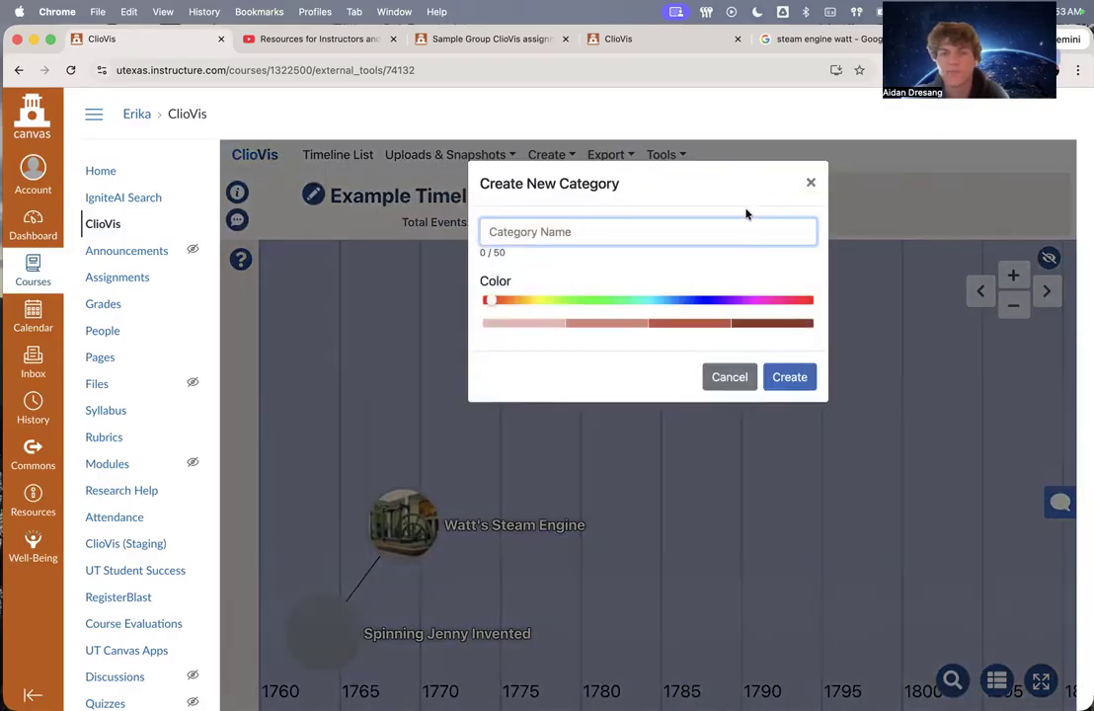
type("T")
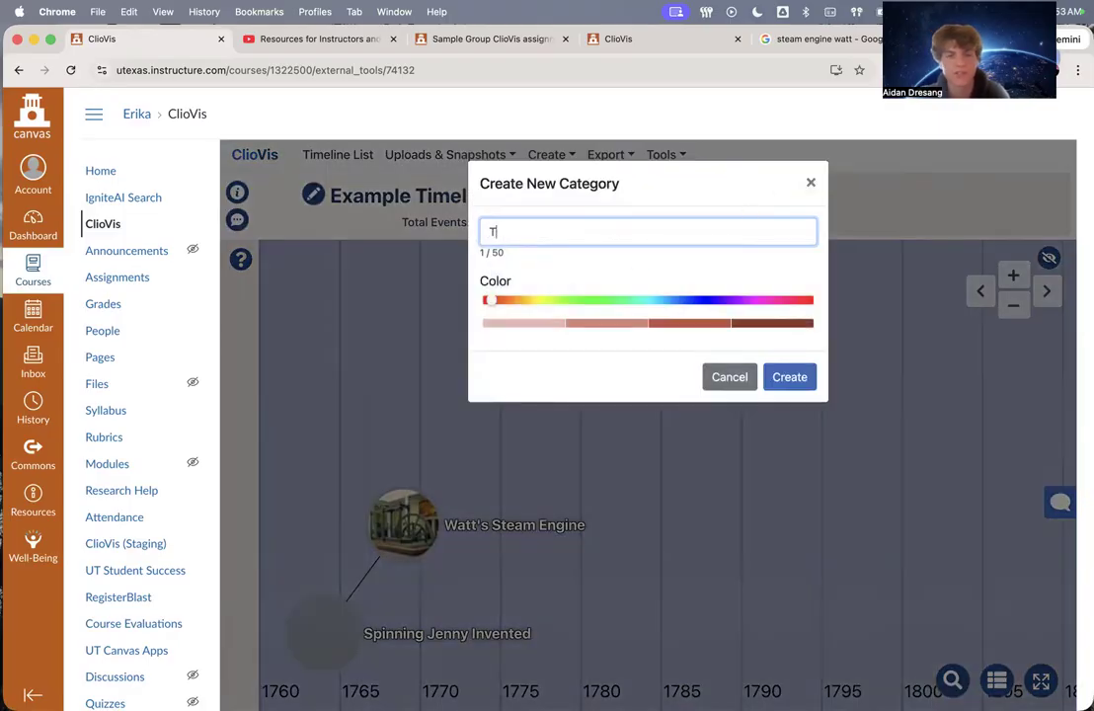
type("echnological ")
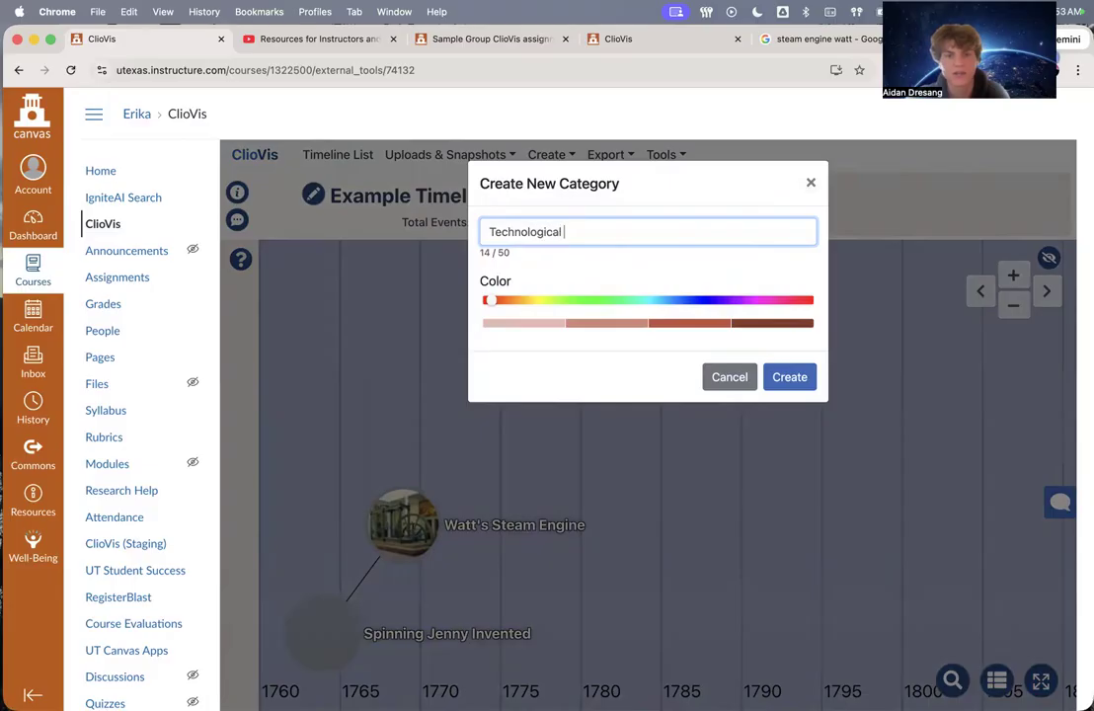
type("Developments")
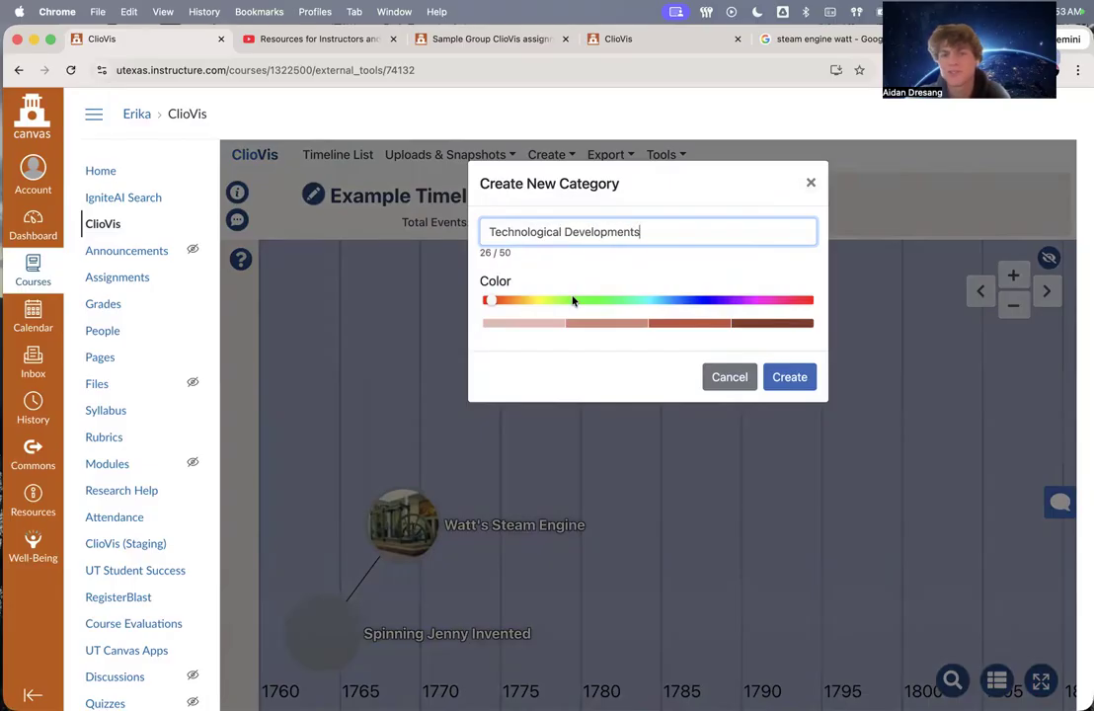
left_click(554, 289)
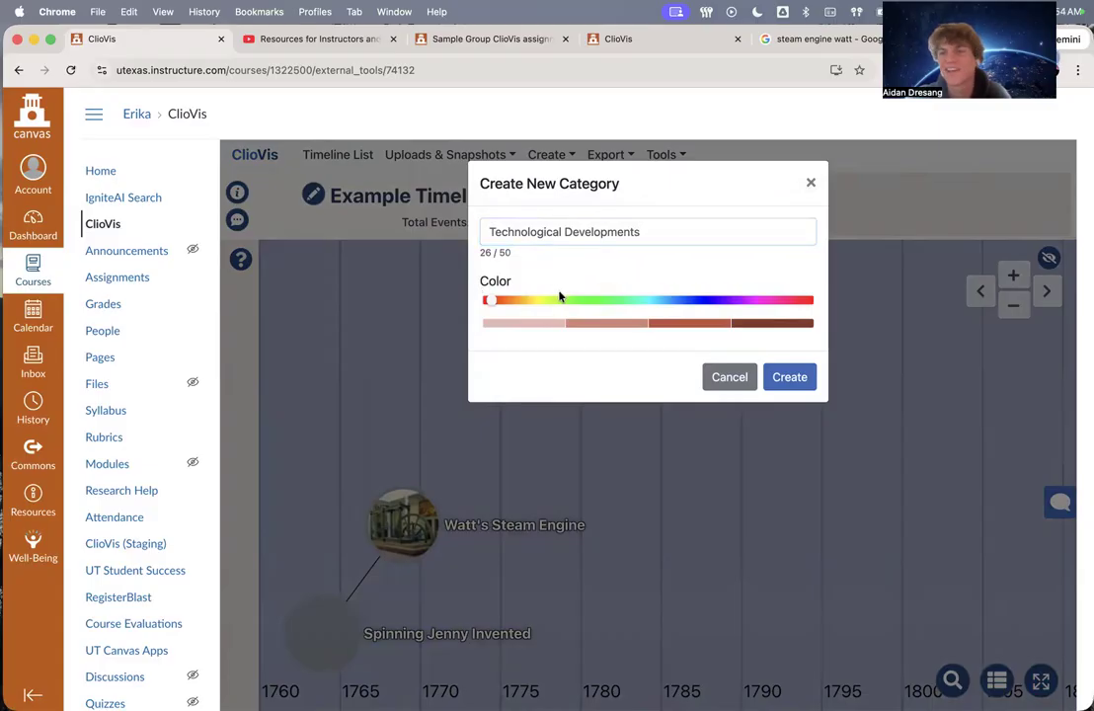
left_click_drag(560, 297, 593, 302)
left_click(739, 321)
left_click(788, 376)
mouse_move(493, 405)
left_mouse_down()
mouse_move(583, 404)
mouse_move(499, 403)
left_mouse_up()
Assign the Technological Developments category to the Watt's Steam Engine event, finish editing, and close its details
left_click(407, 523)
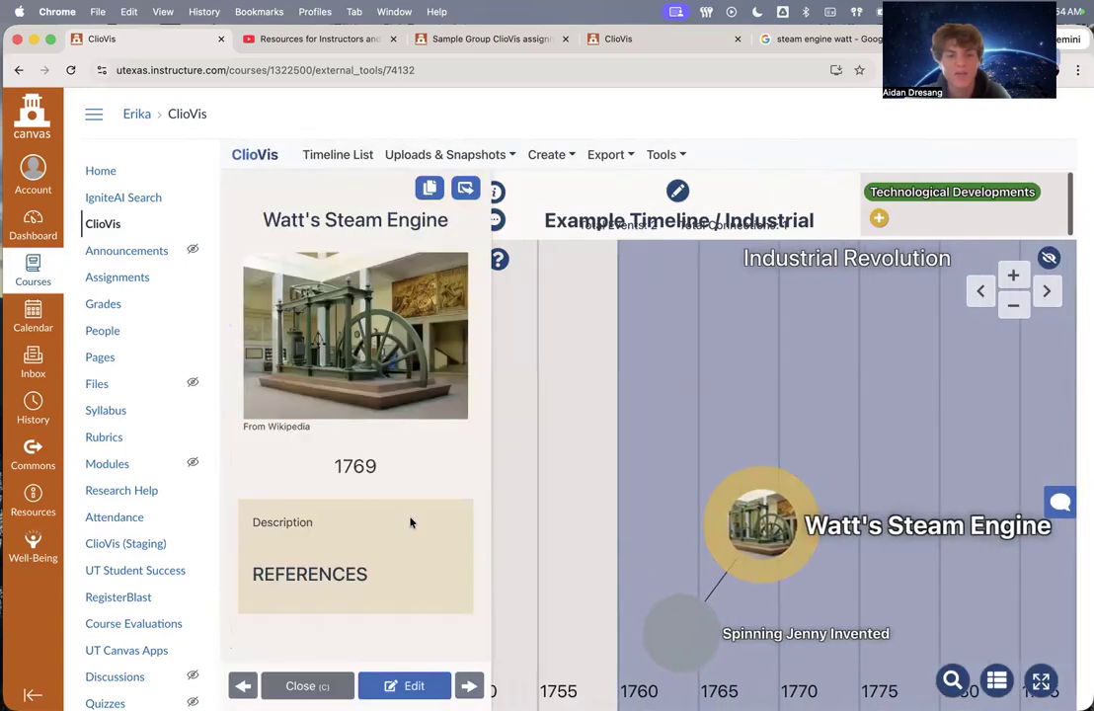
left_click(398, 683)
scroll(386, 603, "down", 5)
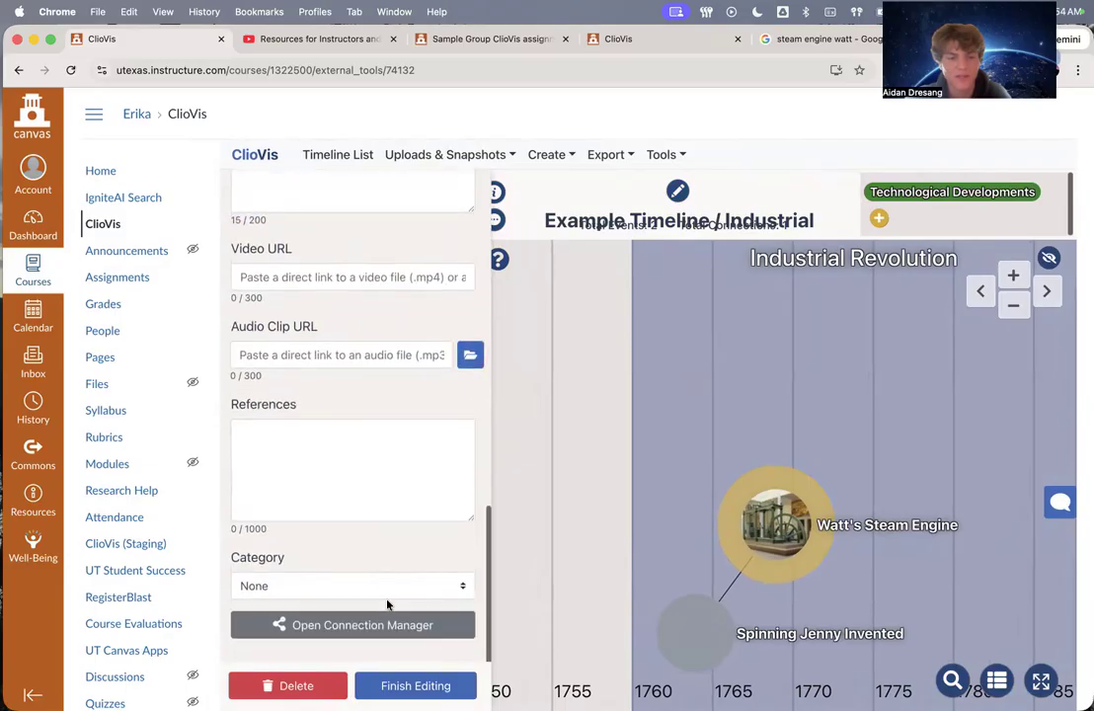
left_click(383, 595)
left_click(383, 614)
left_click(391, 686)
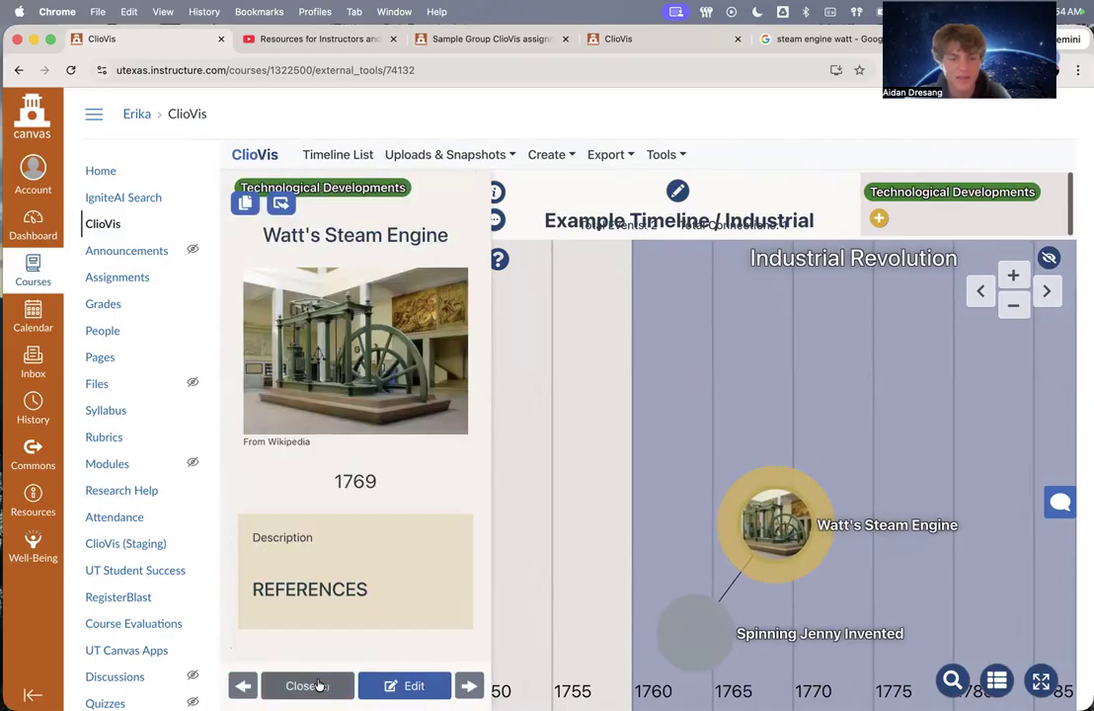
left_click(317, 686)
Assign the Technological Developments category to the Spinning Jenny Invented event, finish editing, and close its details
left_click(442, 644)
left_click(404, 685)
scroll(333, 545, "down", 5)
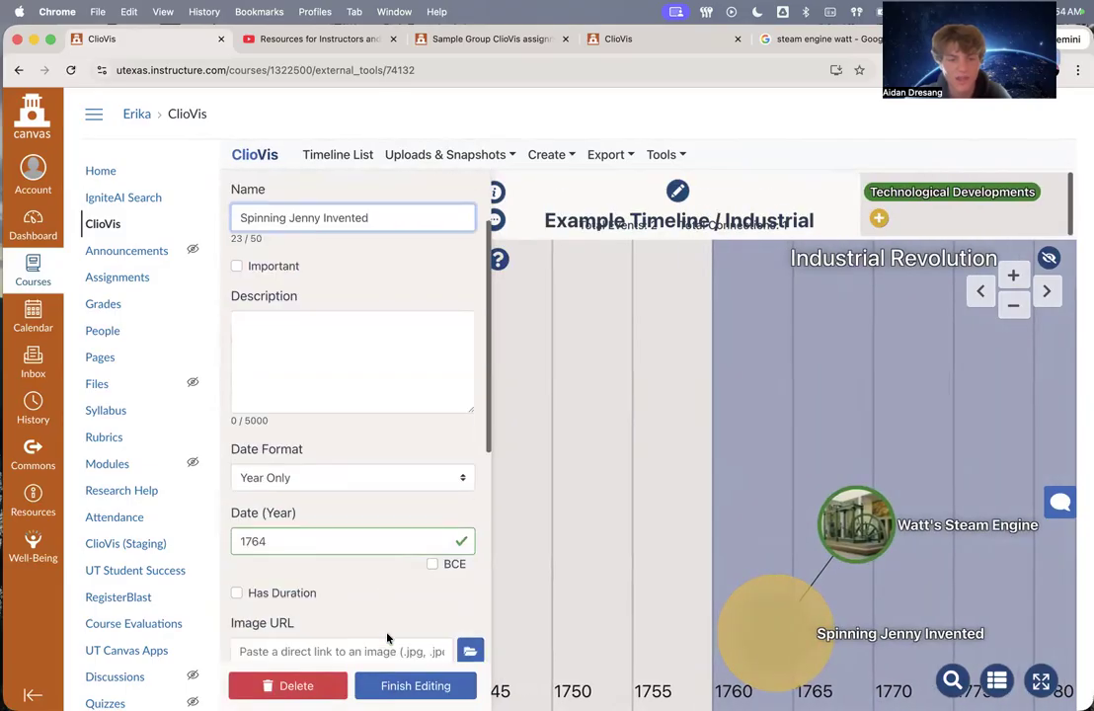
left_click(380, 597)
left_click(380, 615)
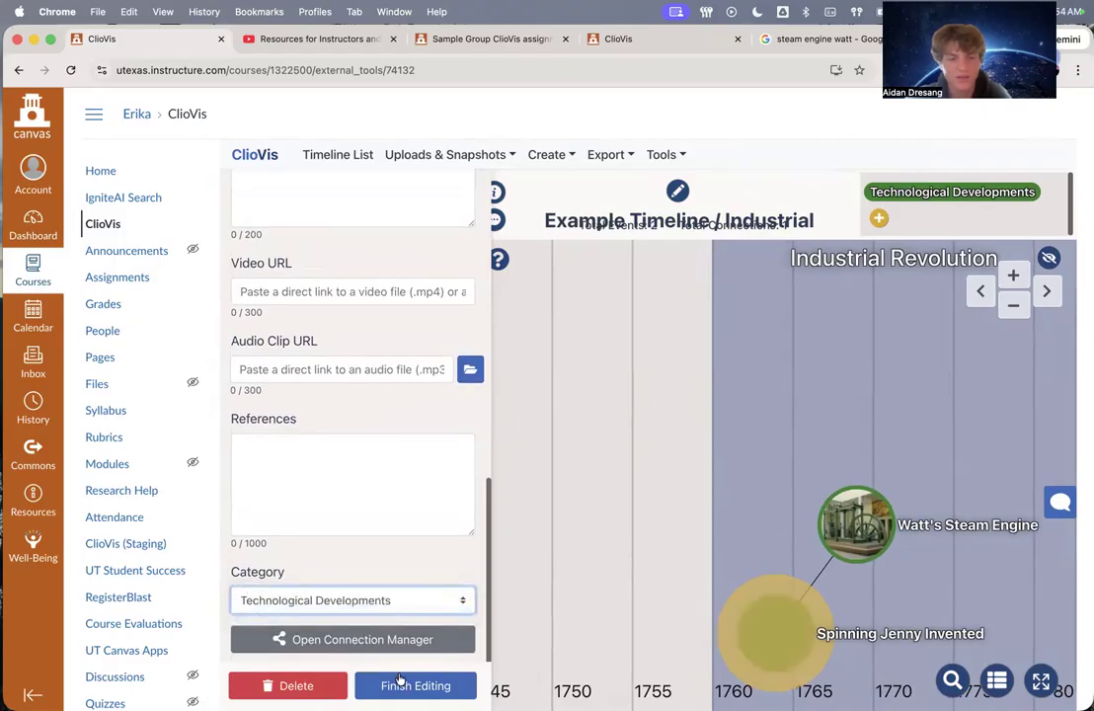
left_click(392, 685)
left_click(306, 685)
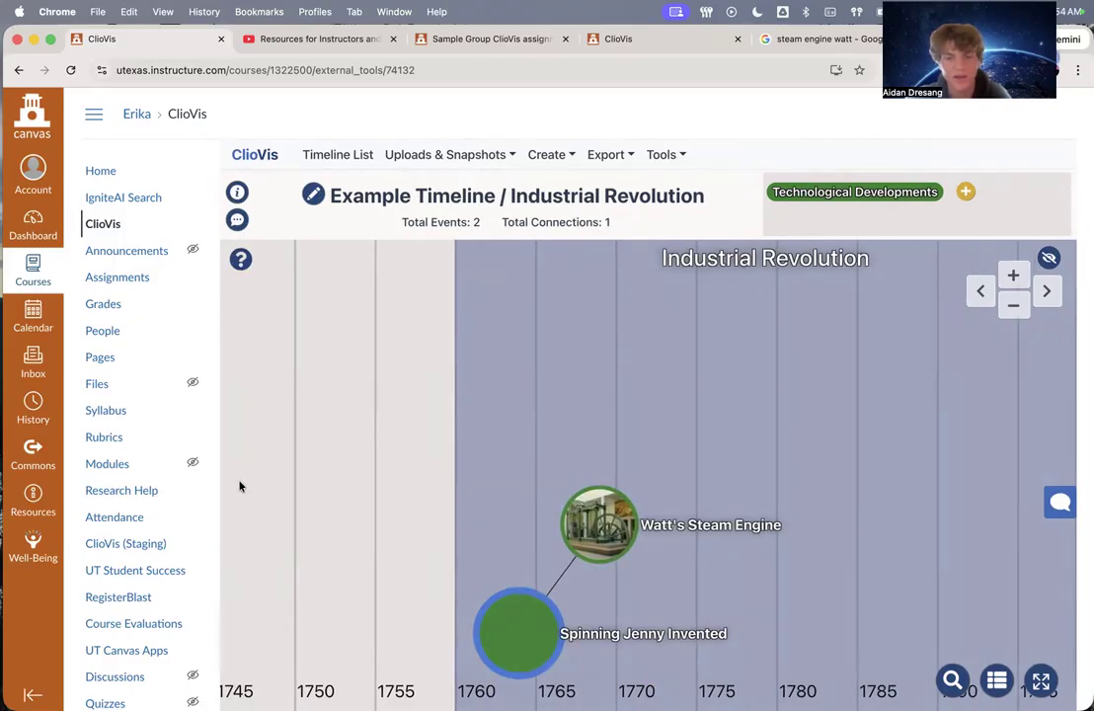
left_click_drag(688, 447, 522, 447)
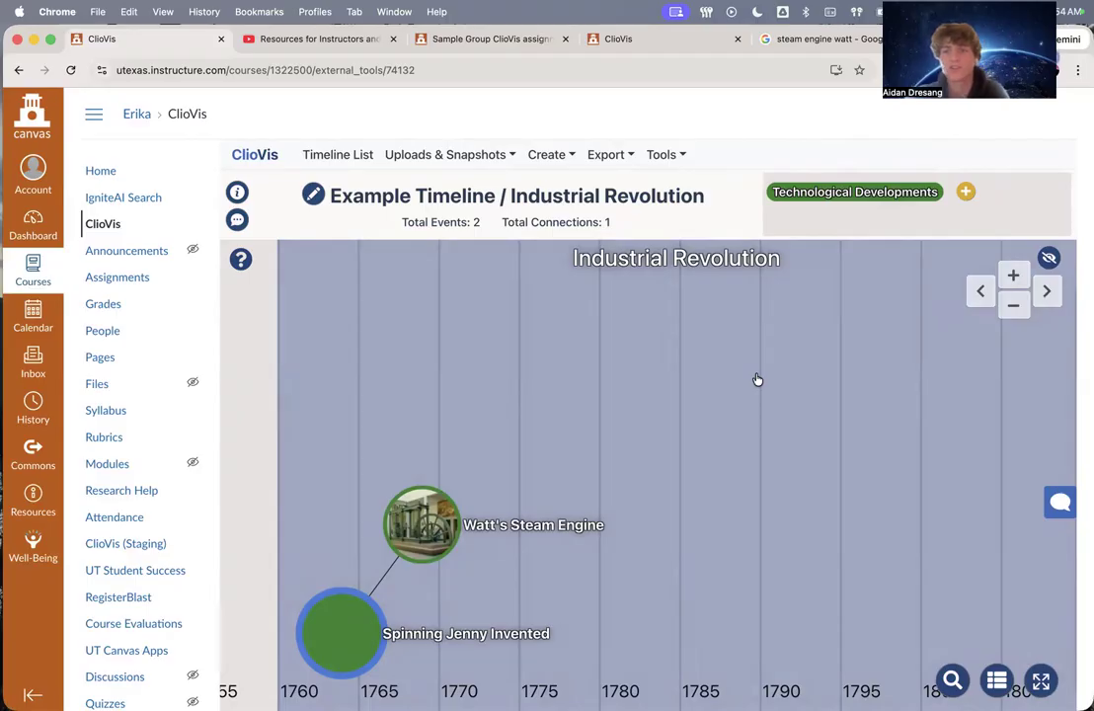
Switch to the 022: Living Arrangements timeline and hide and show events by category, such as Capitalism, Labor Movement and Social Movements/Progress
left_click(628, 41)
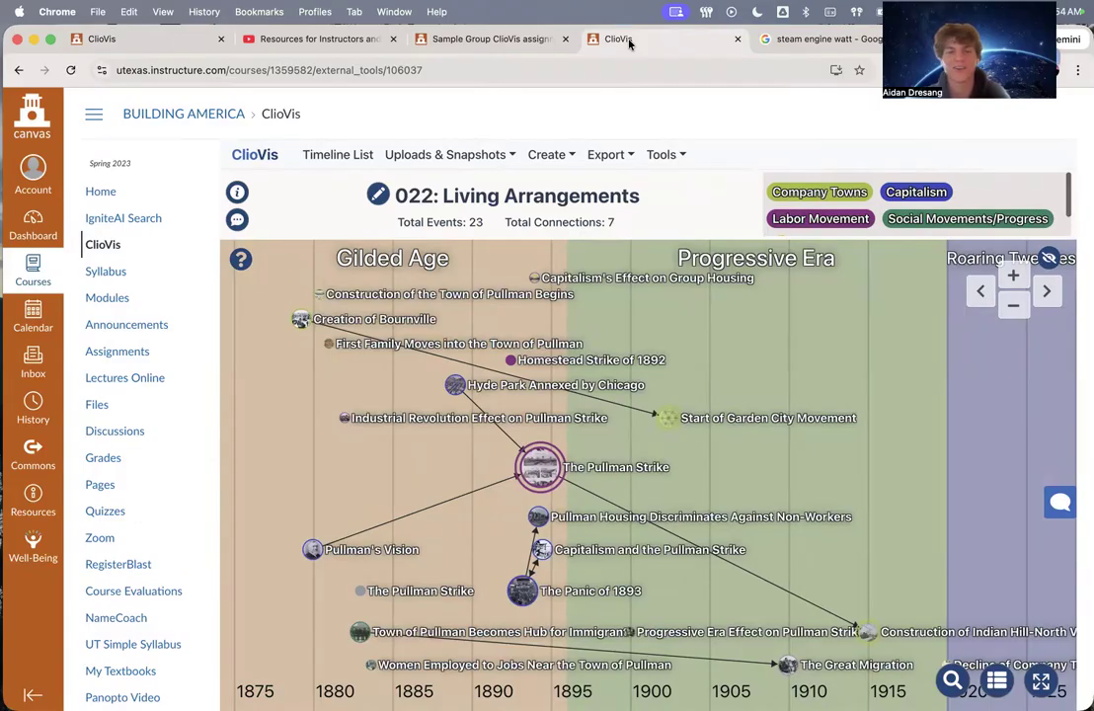
left_click_drag(749, 355, 658, 318)
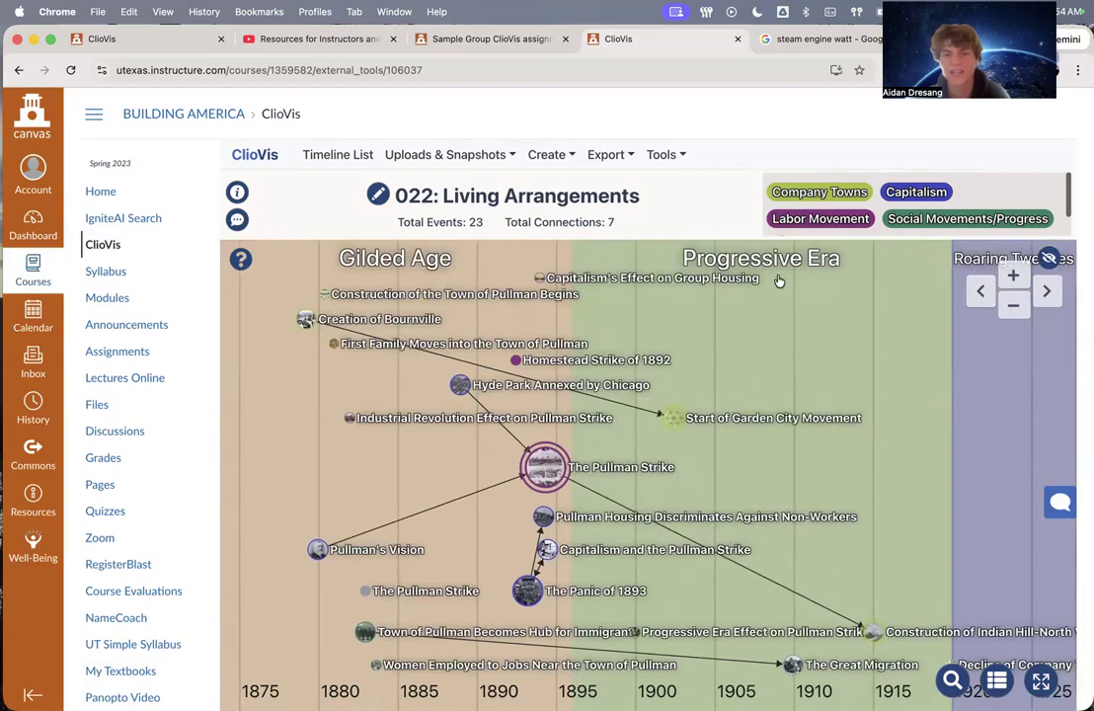
left_click(812, 194)
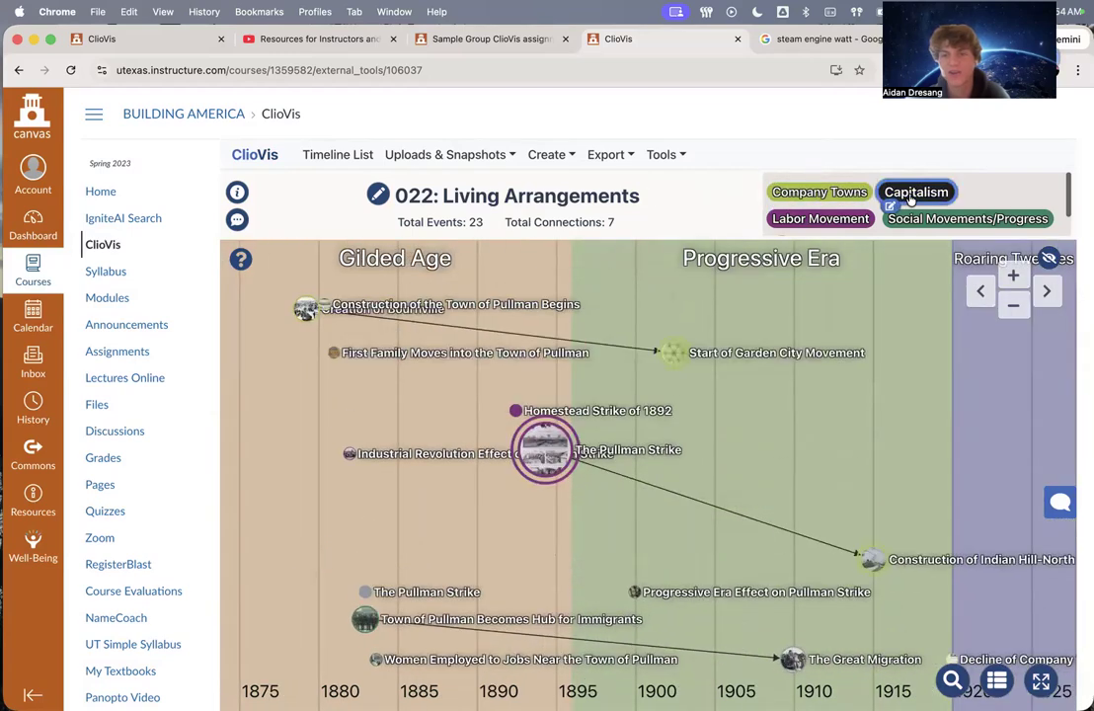
left_click(846, 221)
left_click(846, 221)
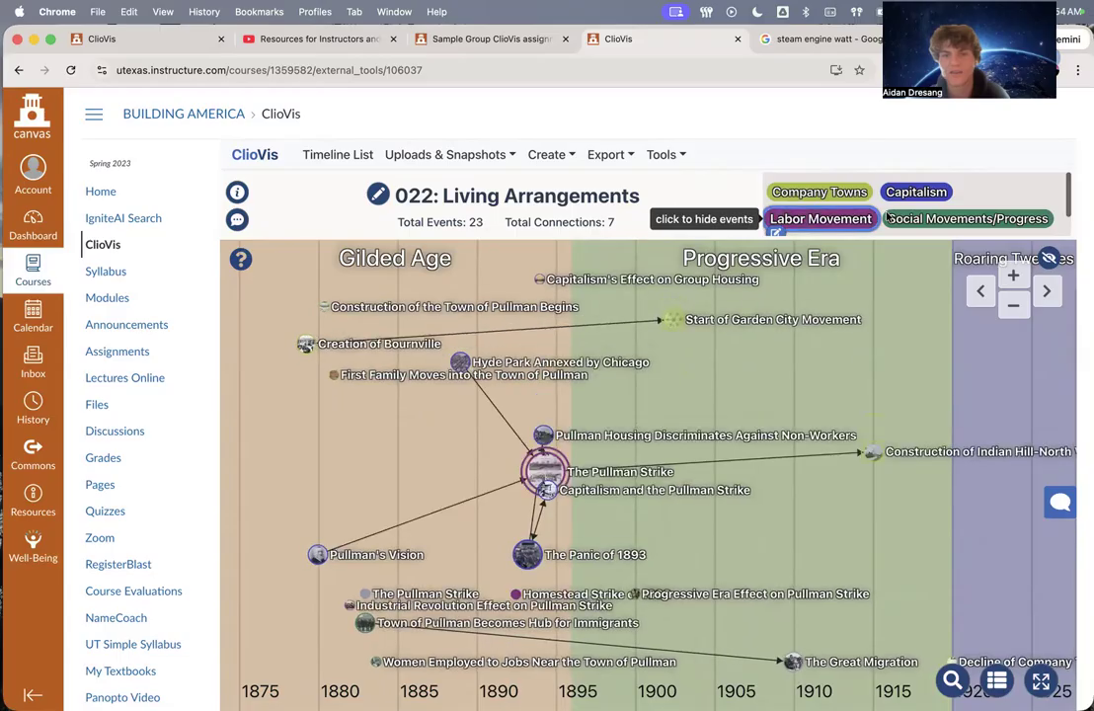
scroll(939, 215, "down", 1)
left_click(938, 191)
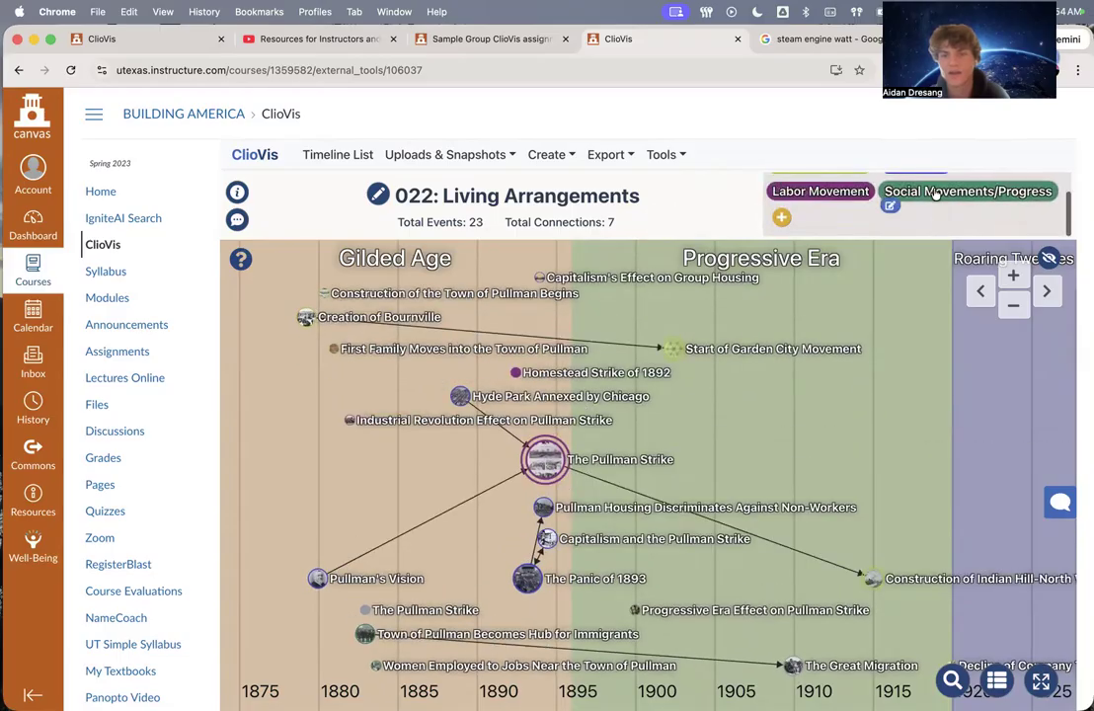
left_click(935, 192)
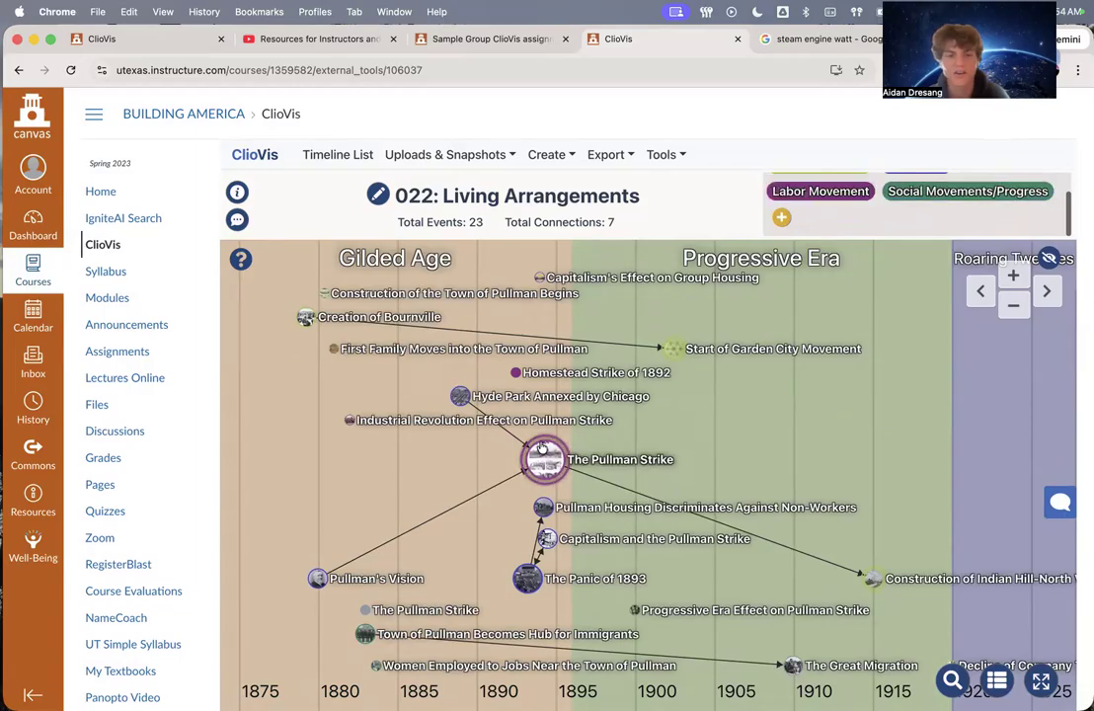
View the details and category of The Pullman Strike event, and close them
scroll(457, 461, "up", 5)
left_click(723, 394)
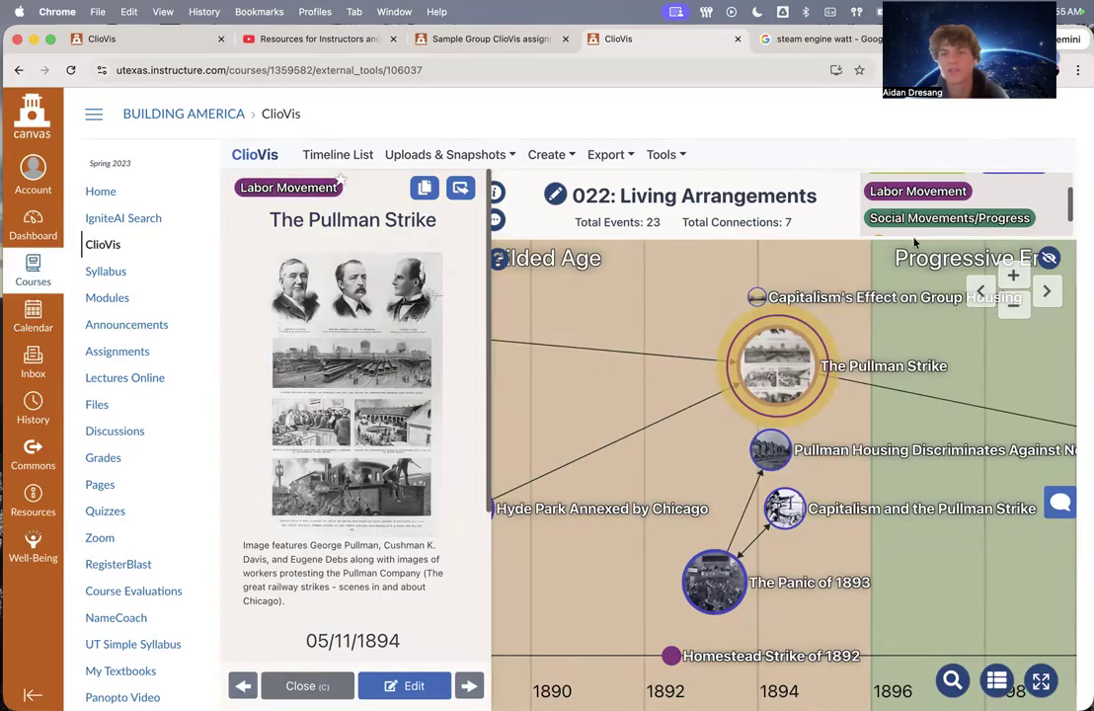
scroll(914, 212, "up", 2)
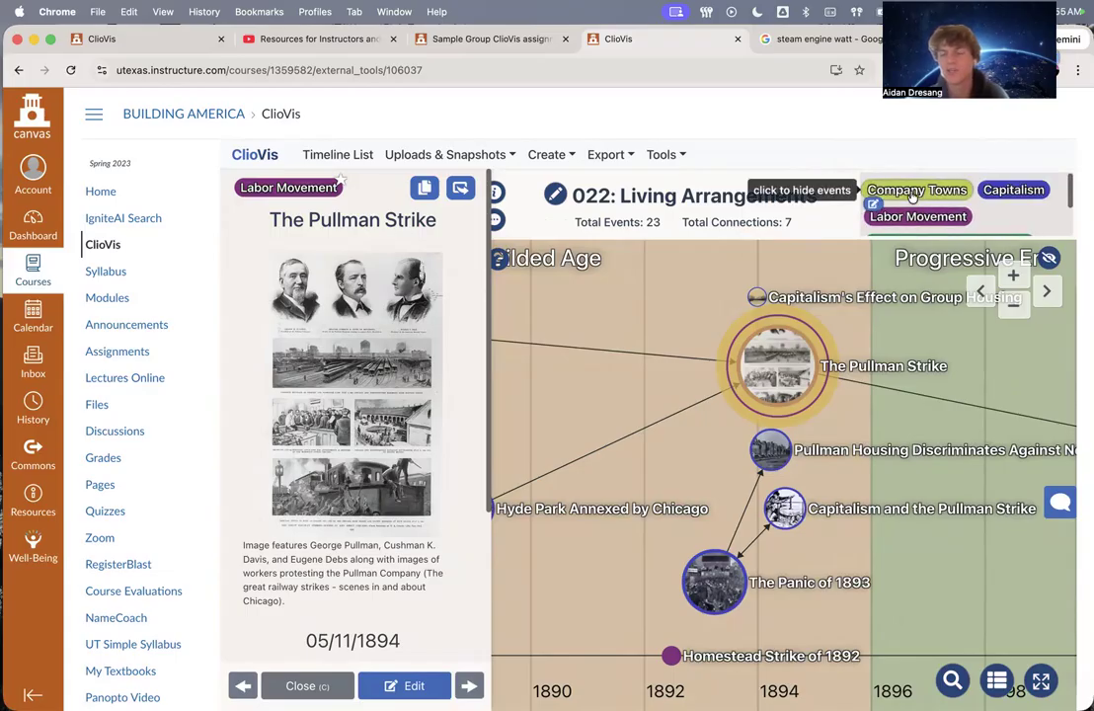
left_click(914, 195)
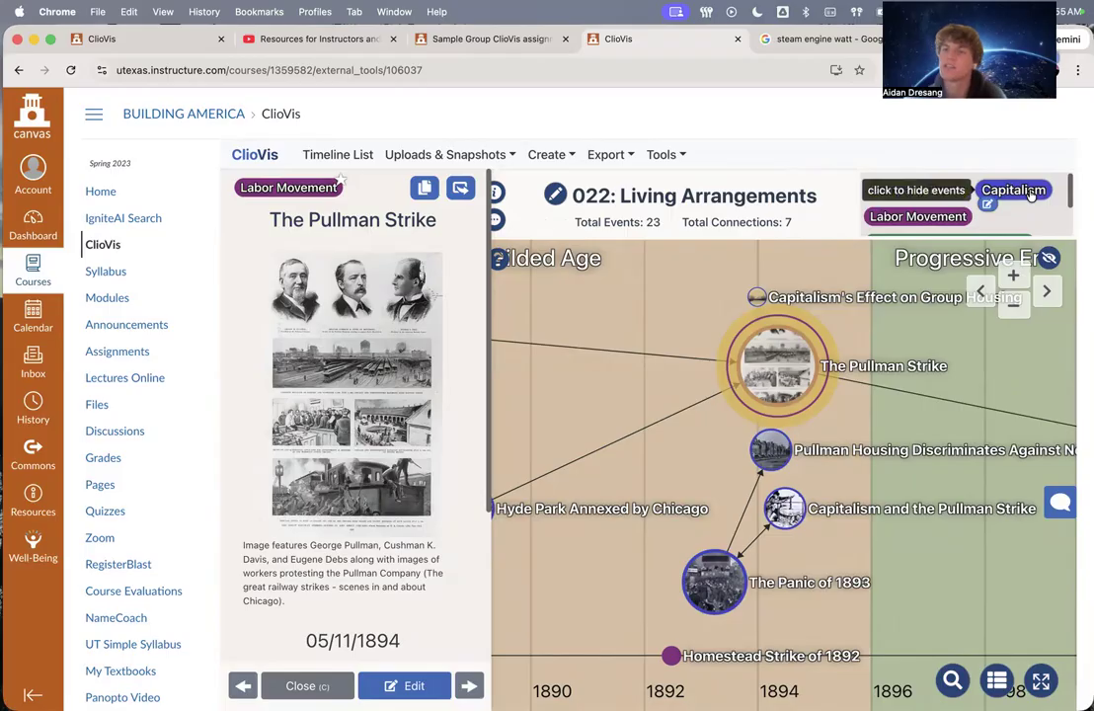
left_click(307, 685)
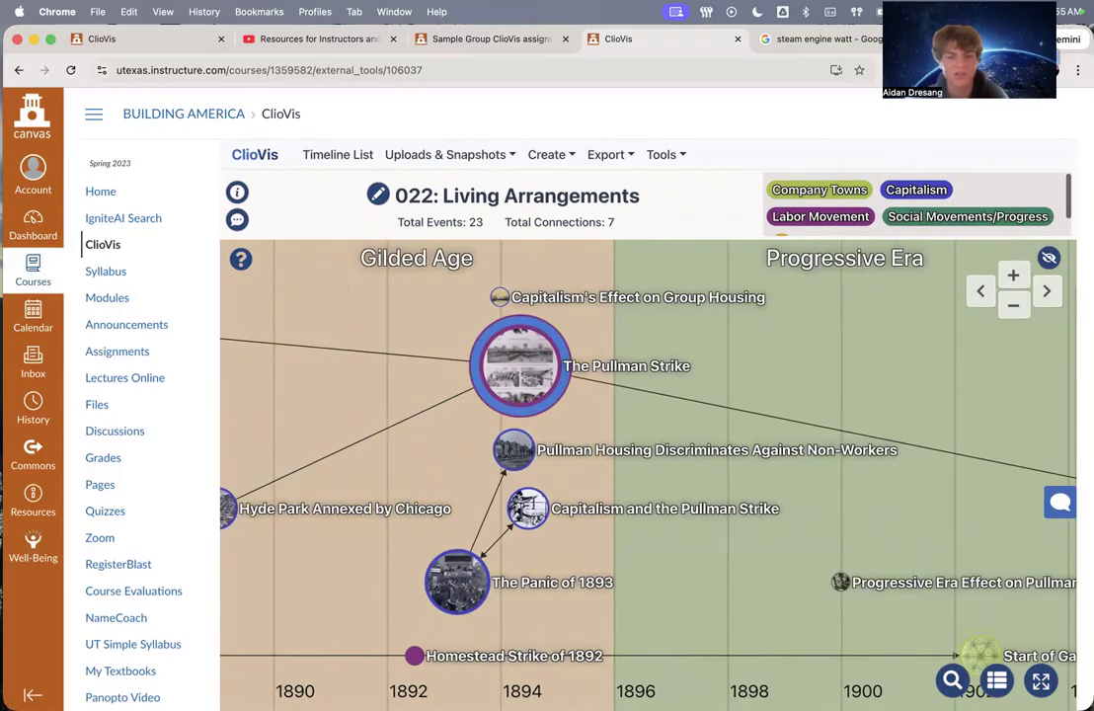
scroll(534, 588, "down", 10)
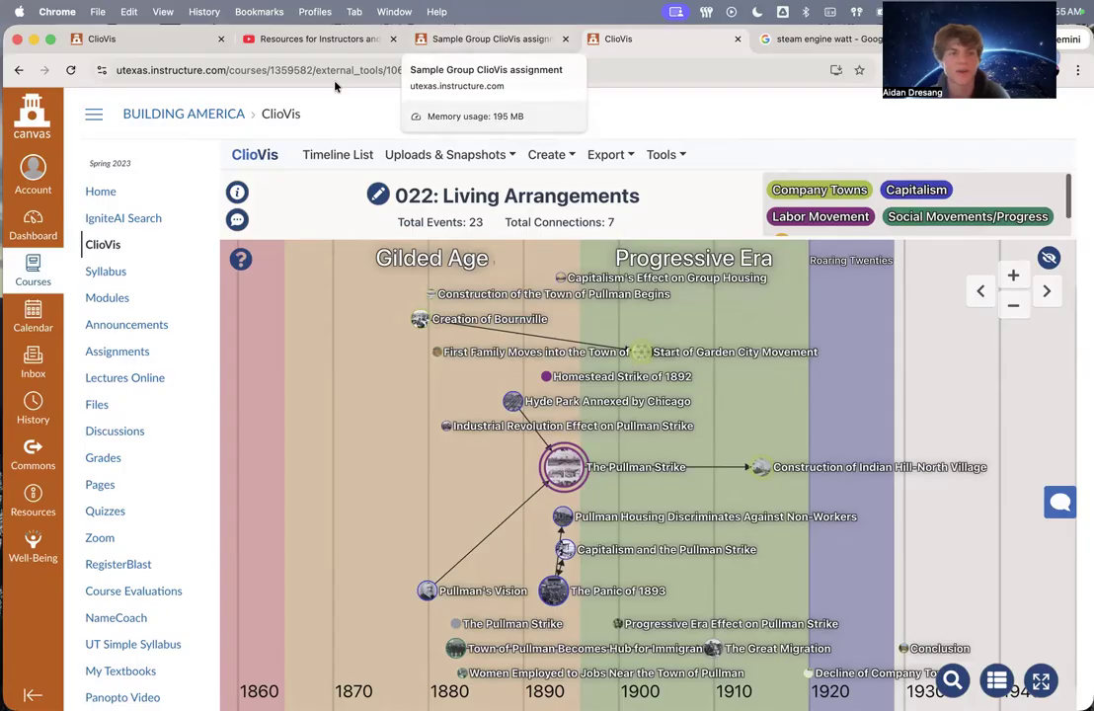
Return to the Example Timeline / Industrial Revolution timeline, view its comments dialog, and close it
left_click(136, 38)
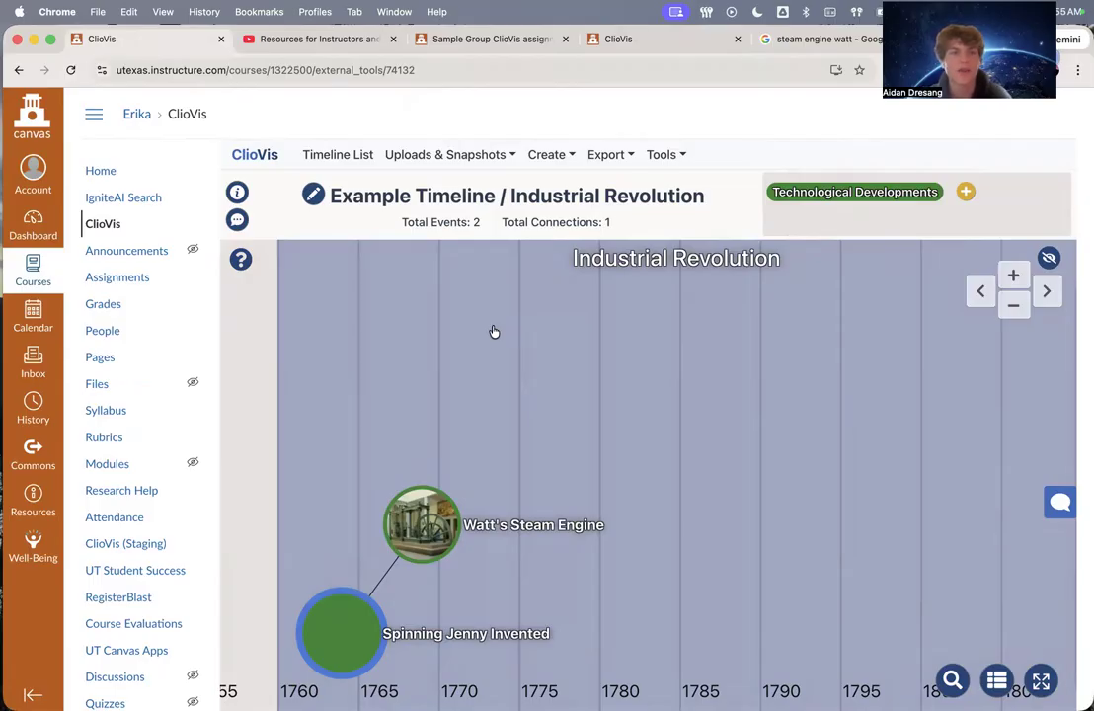
left_click(237, 221)
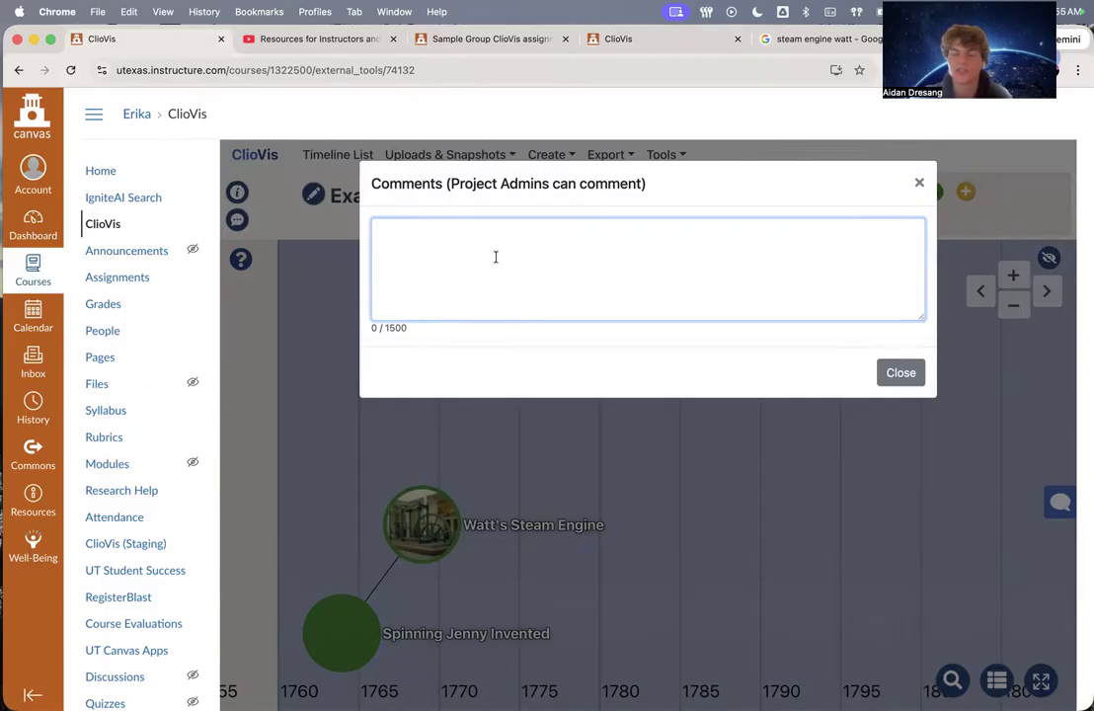
left_click(797, 158)
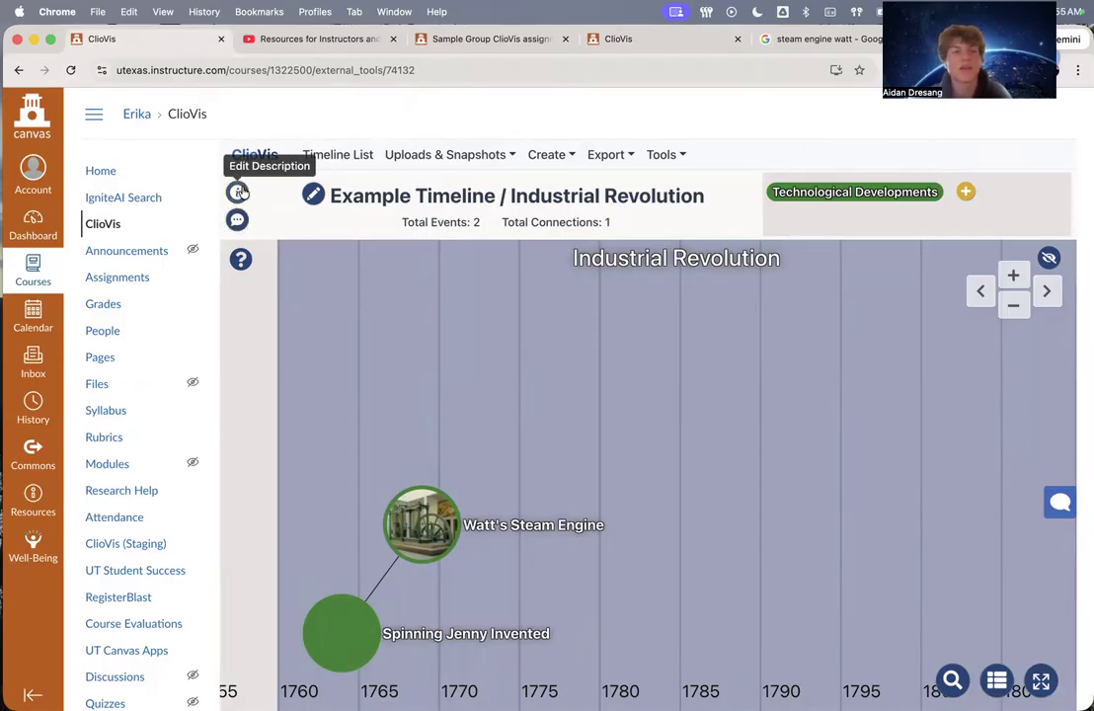
View where the timeline's description and name are edited, leaving both without entering anything
left_click(239, 193)
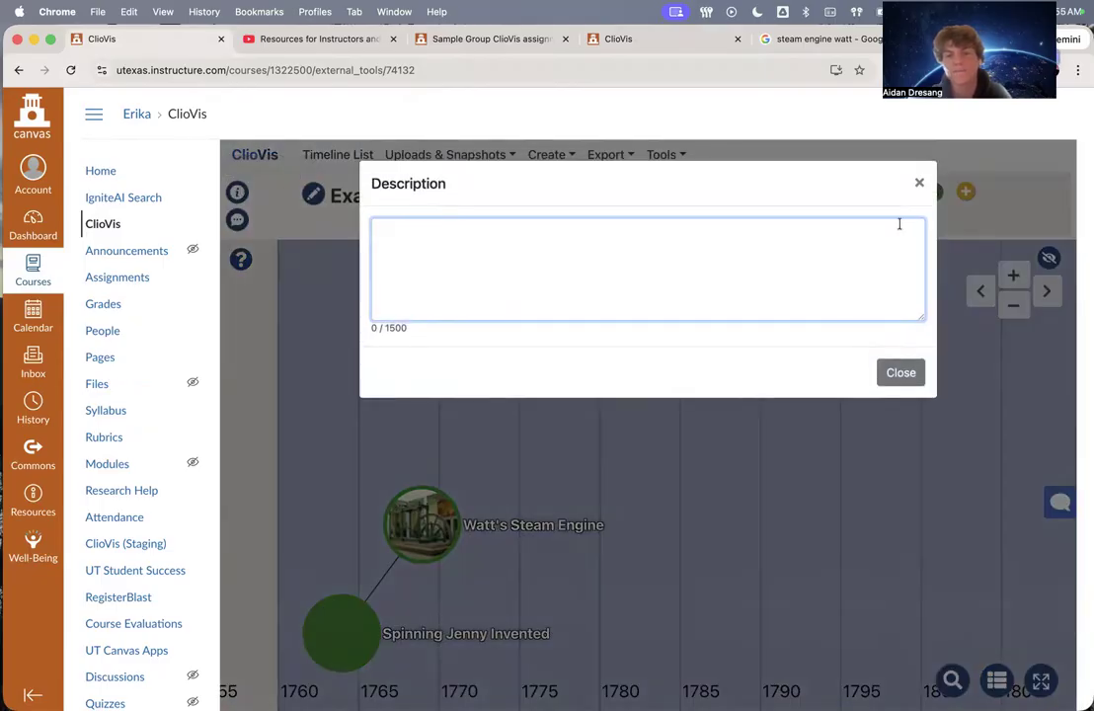
left_click(919, 182)
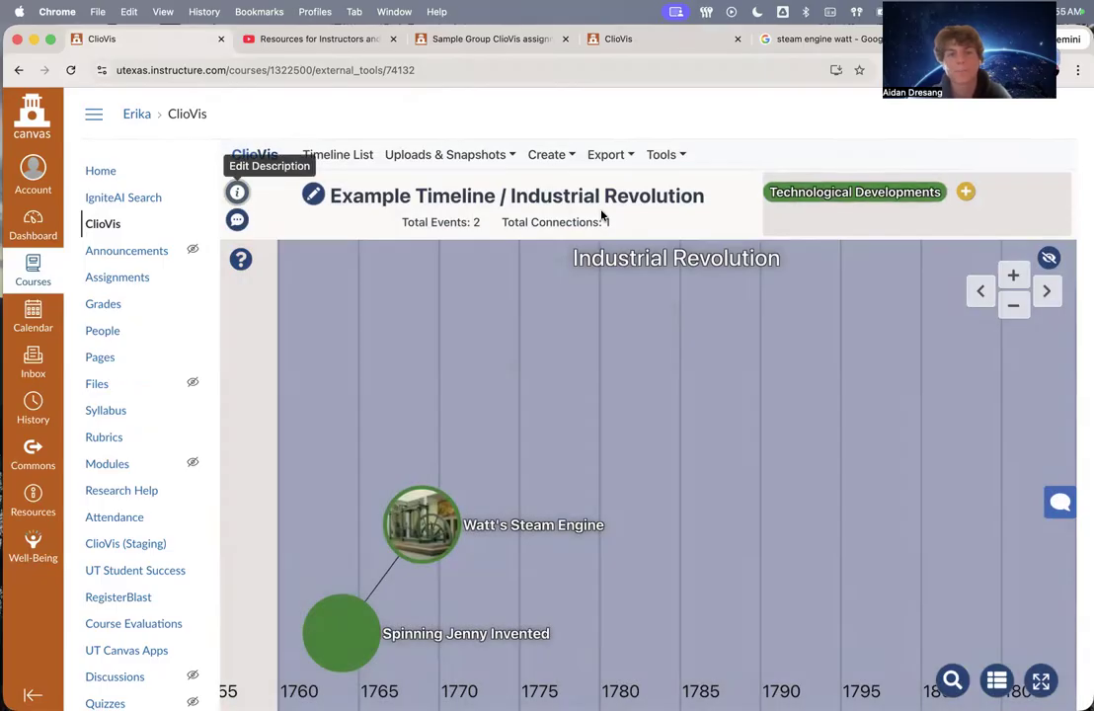
left_click(311, 198)
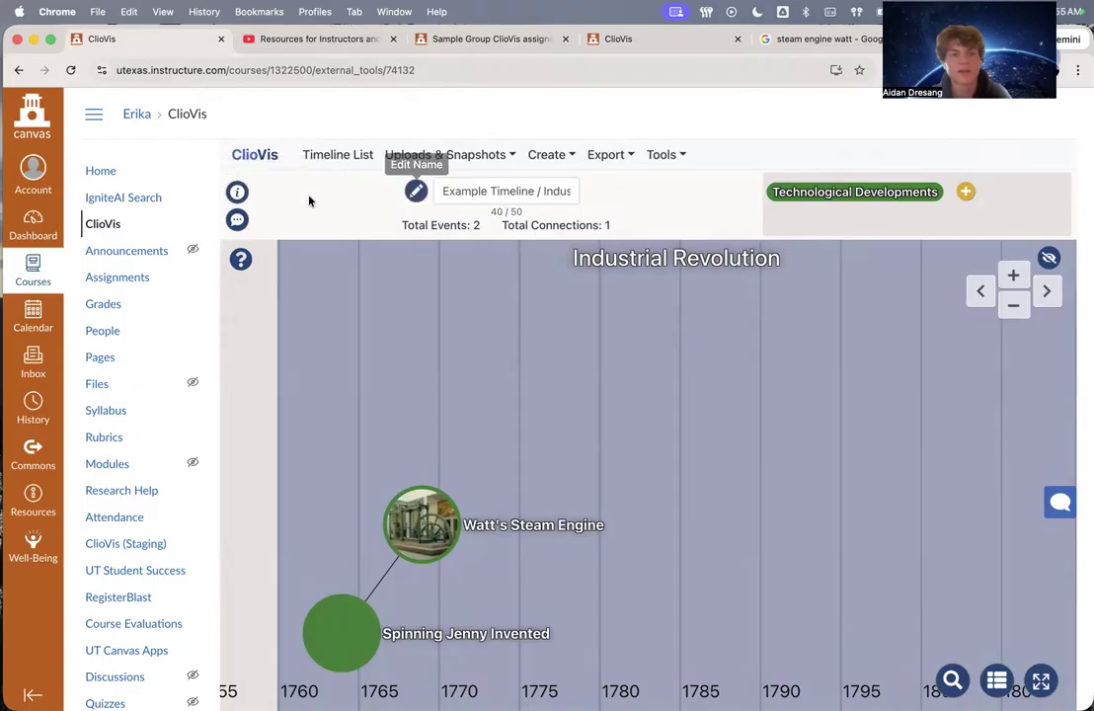
left_click(415, 192)
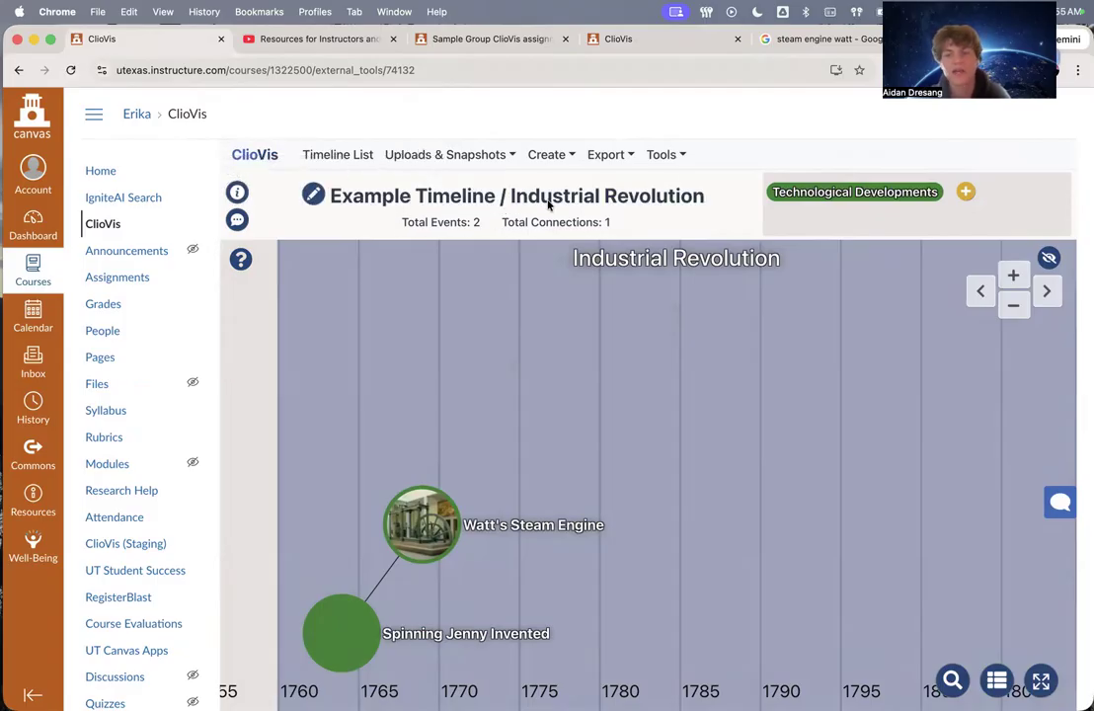
Try zooming the timeline out and in and shifting it backward and forward along the years
left_click(1013, 305)
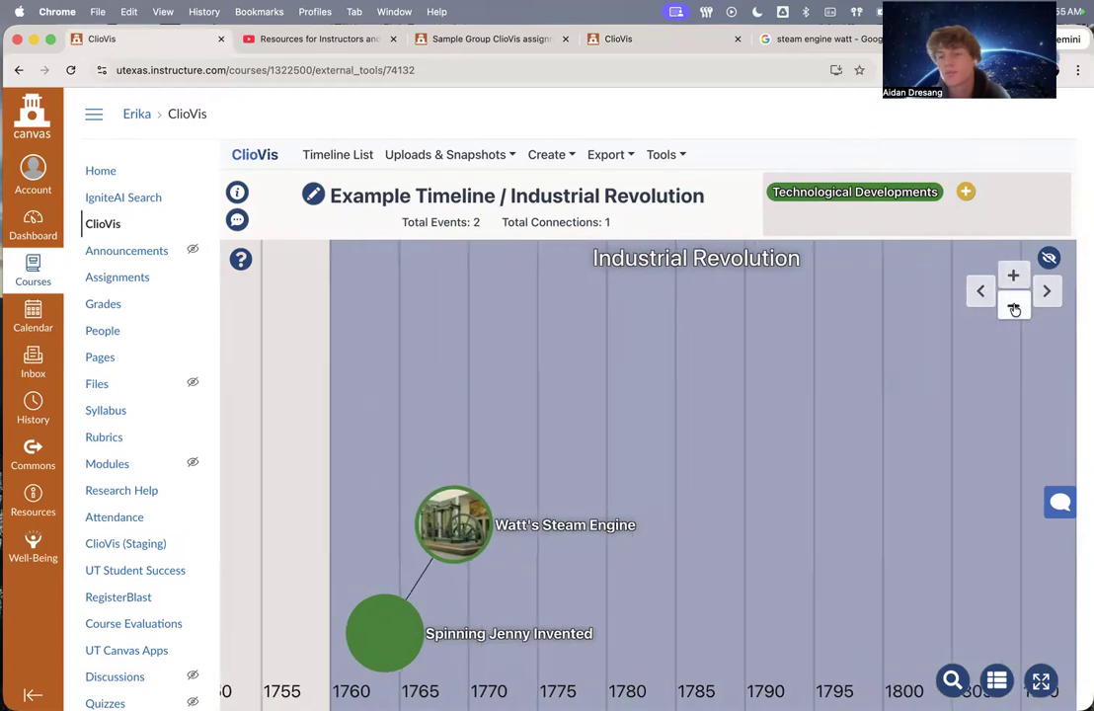
left_click(1013, 275)
left_click(981, 290)
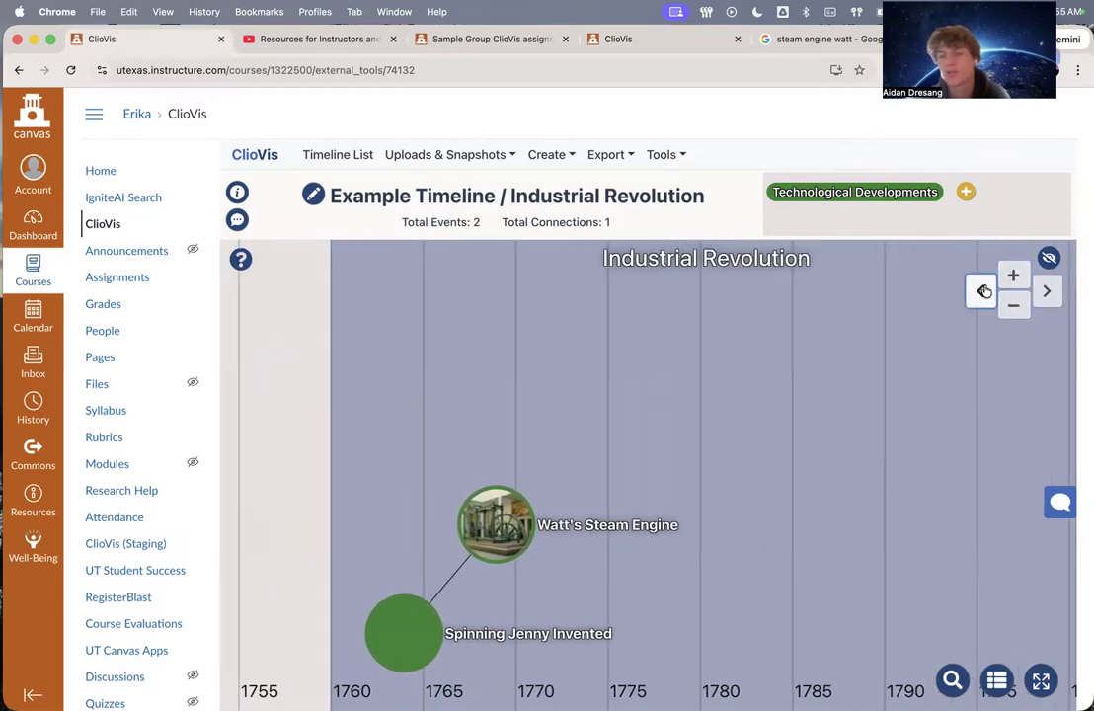
left_click(1047, 290)
left_click(1050, 292)
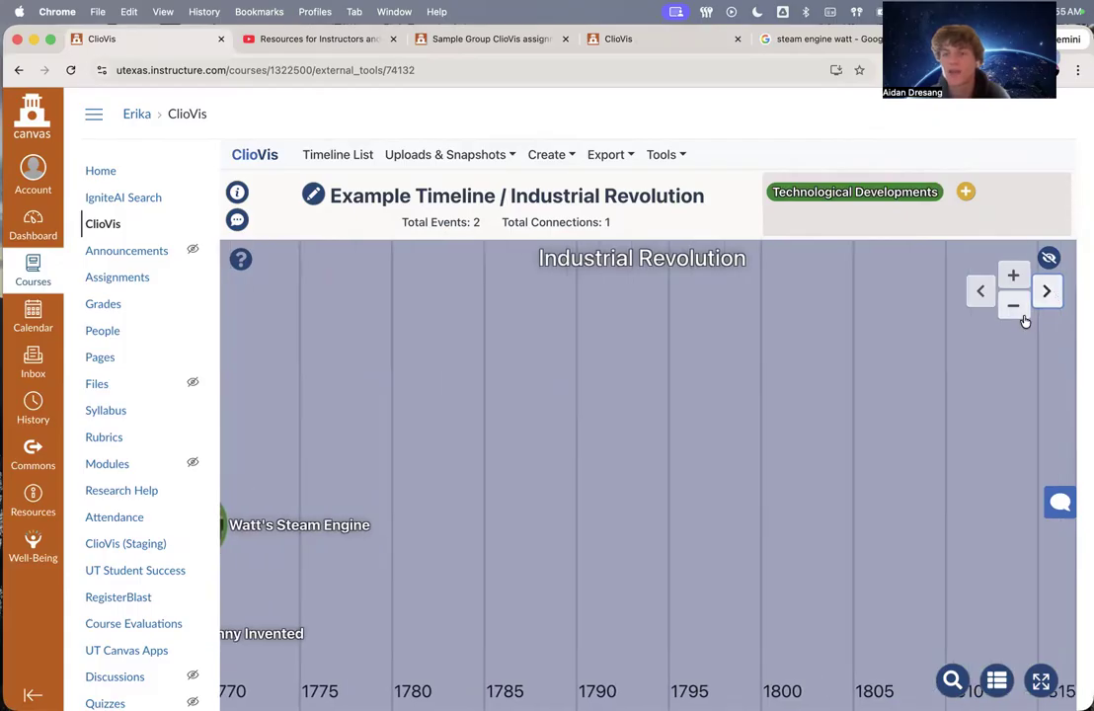
left_click(1021, 308)
Open the chat and view the conversation for Timeline members instead of the Project one
left_click(1060, 503)
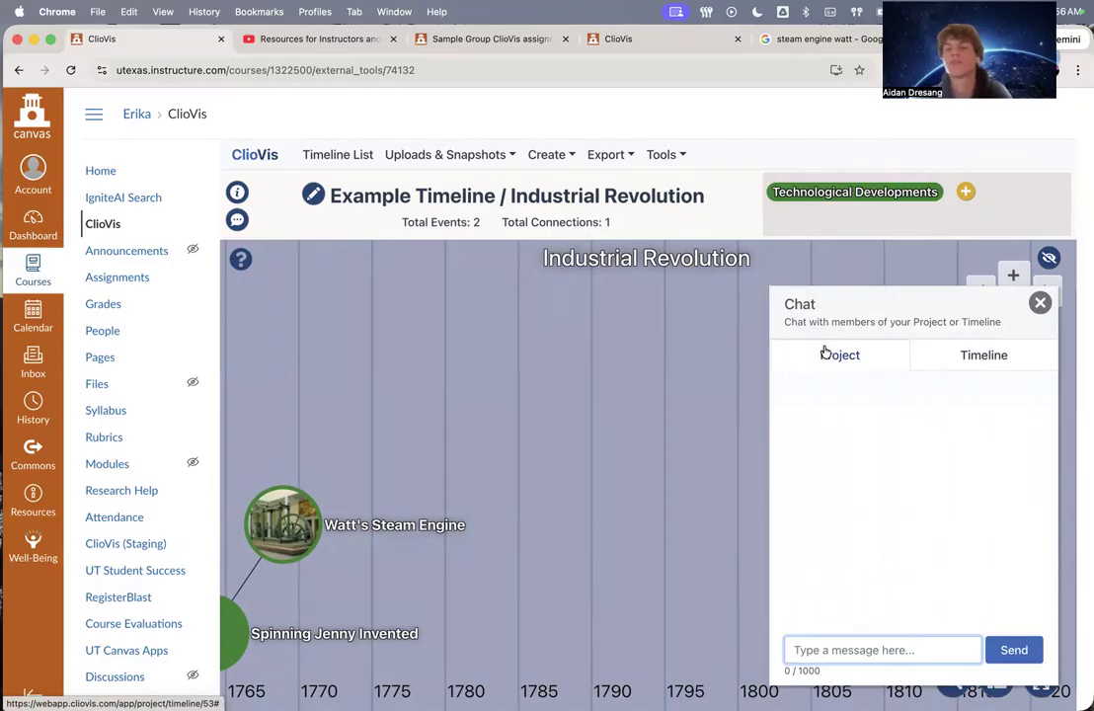
left_click(971, 363)
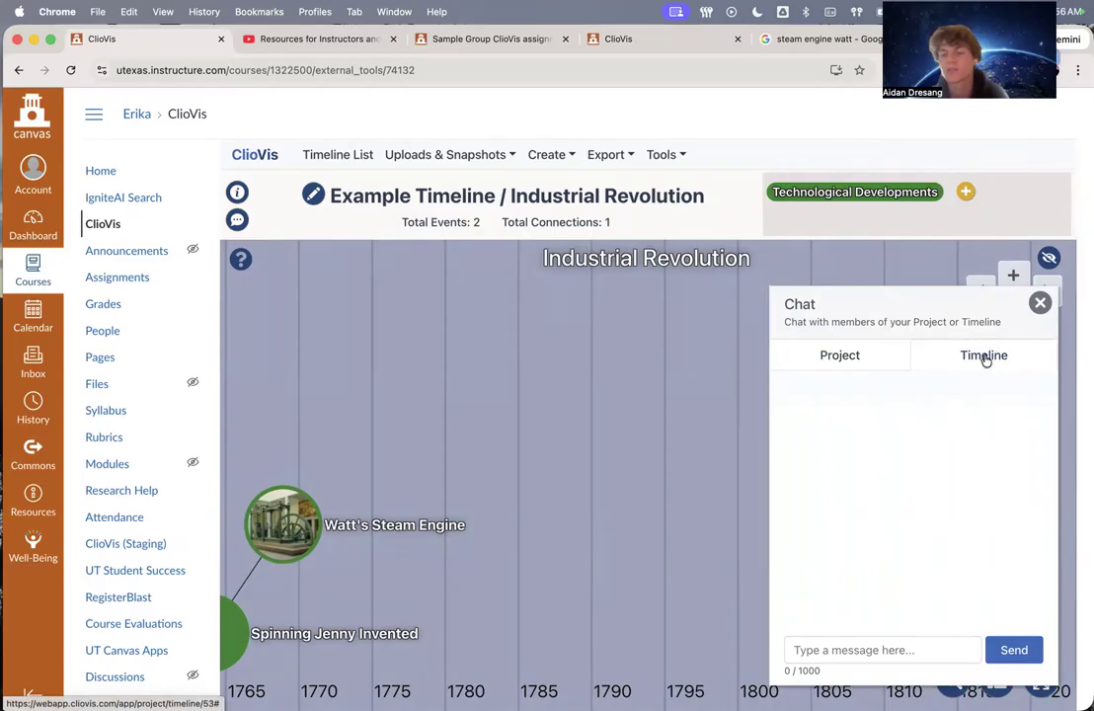
Close the timeline chat without sending a message and read through the era and event entries in the simplified form view
left_click(817, 650)
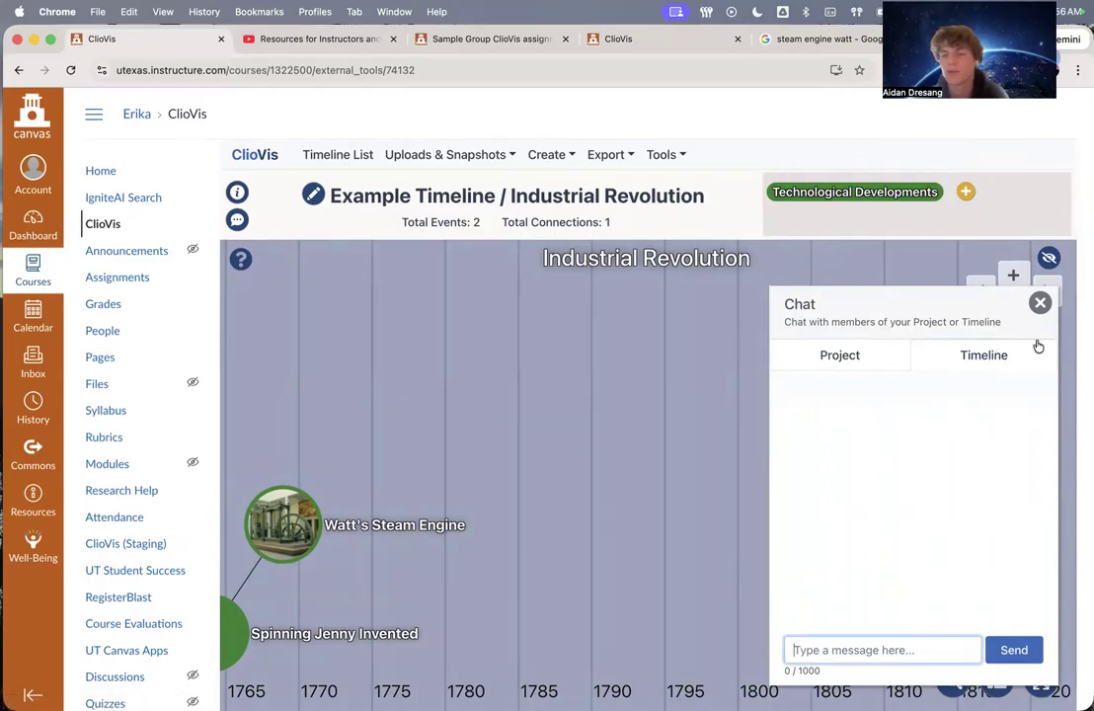
left_click(1040, 304)
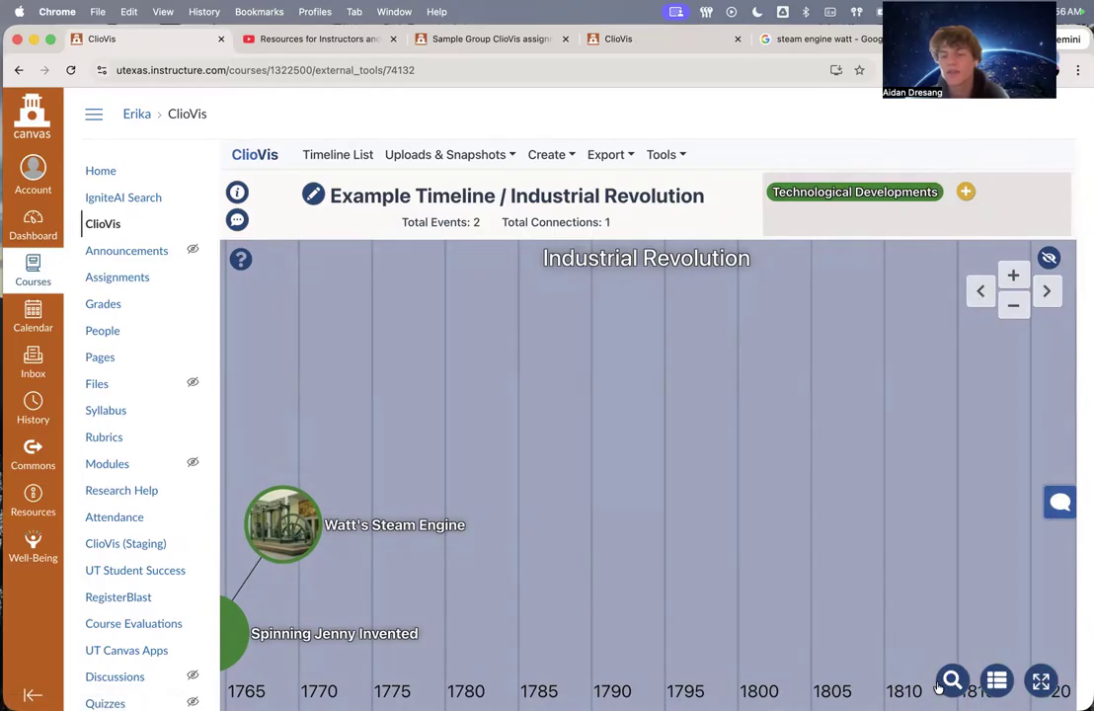
left_click(997, 680)
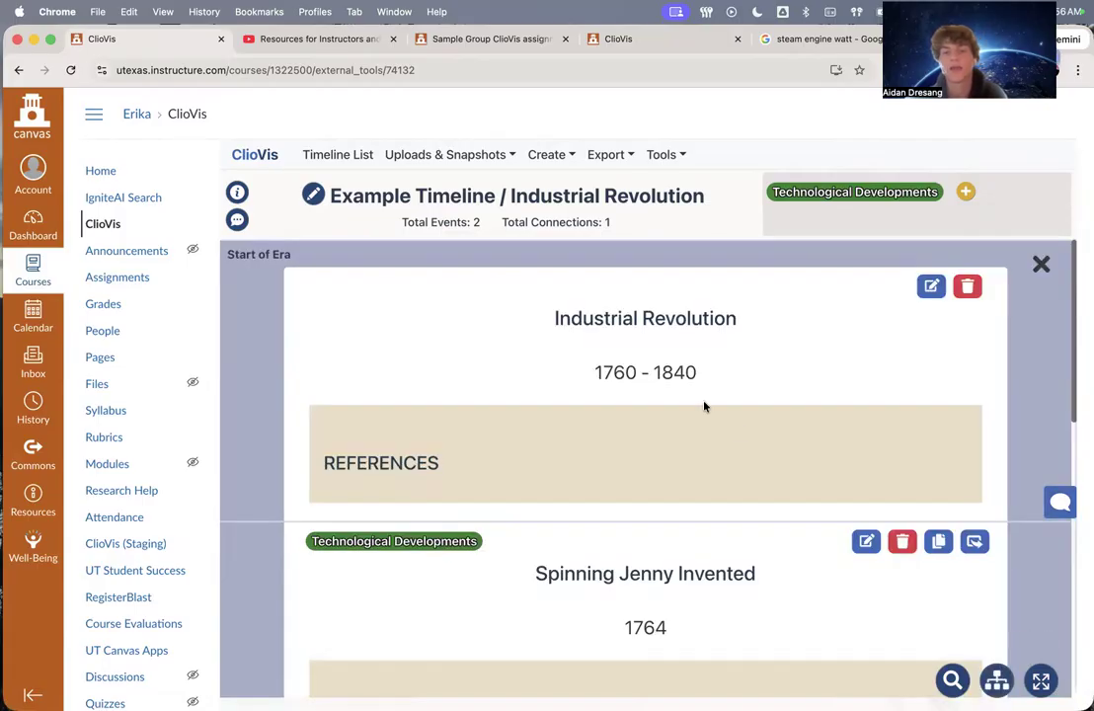
scroll(704, 406, "down", 5)
scroll(703, 406, "down", 5)
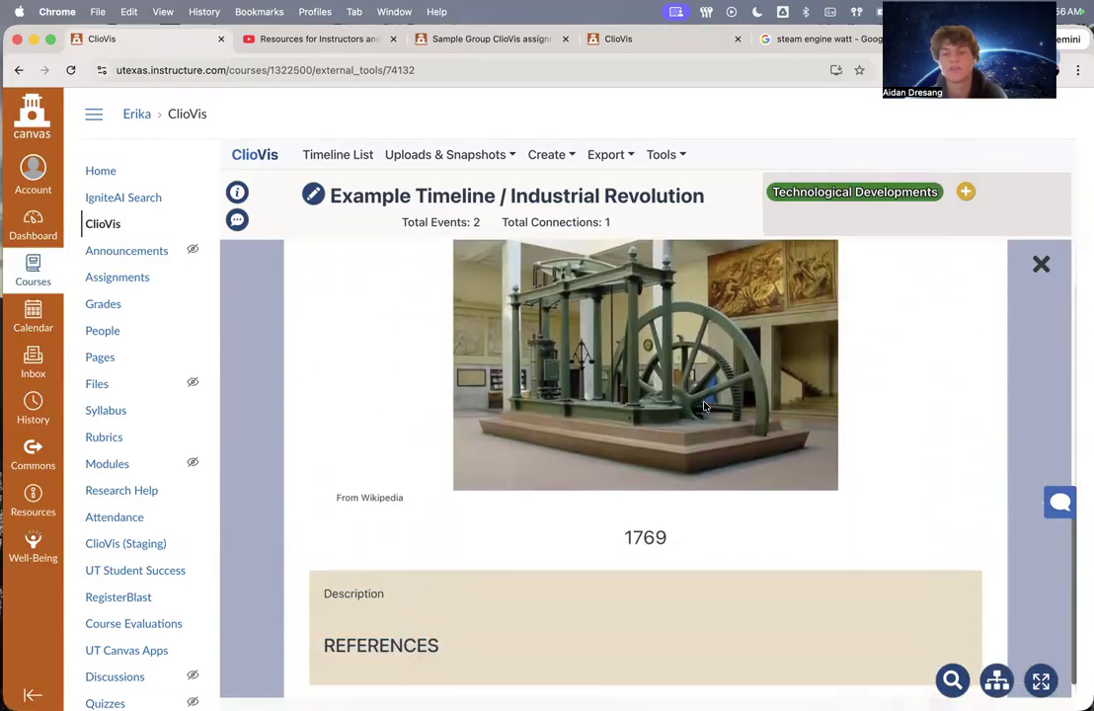
scroll(703, 406, "up", 10)
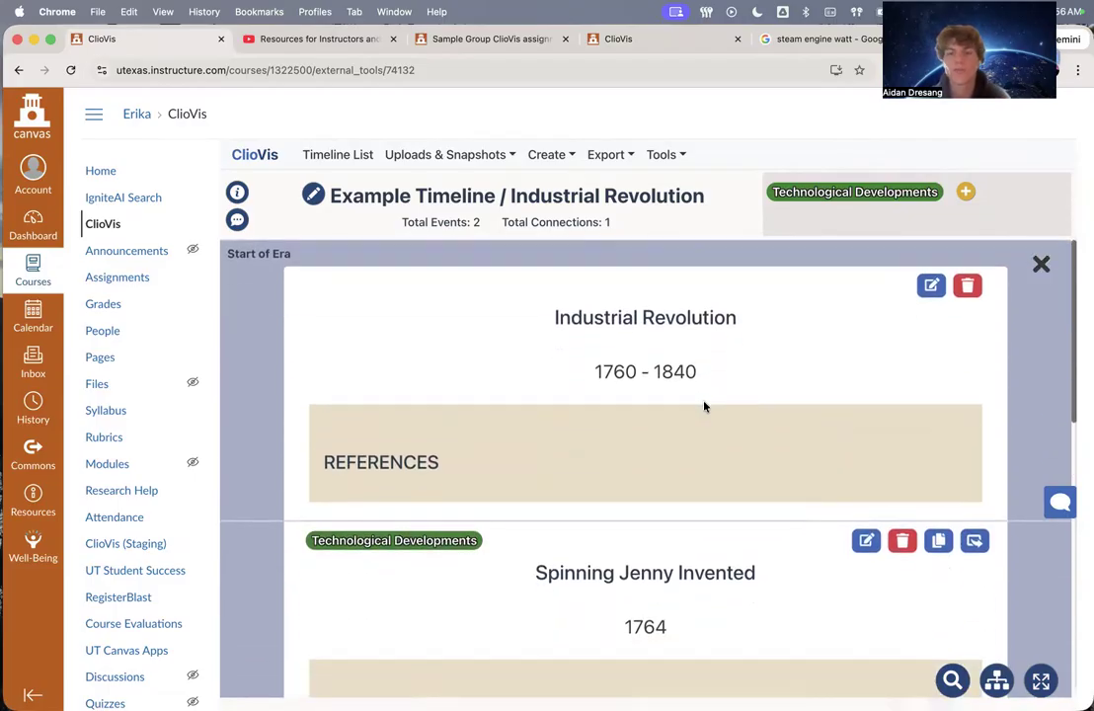
scroll(704, 406, "down", 5)
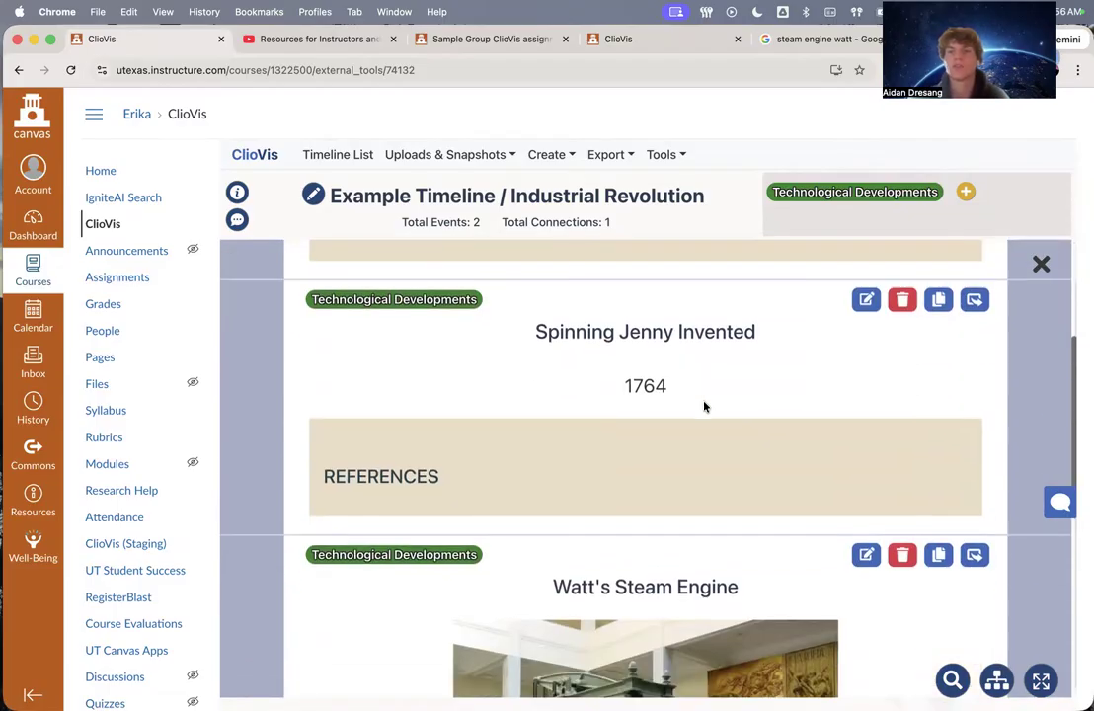
scroll(703, 406, "down", 5)
scroll(704, 406, "down", 5)
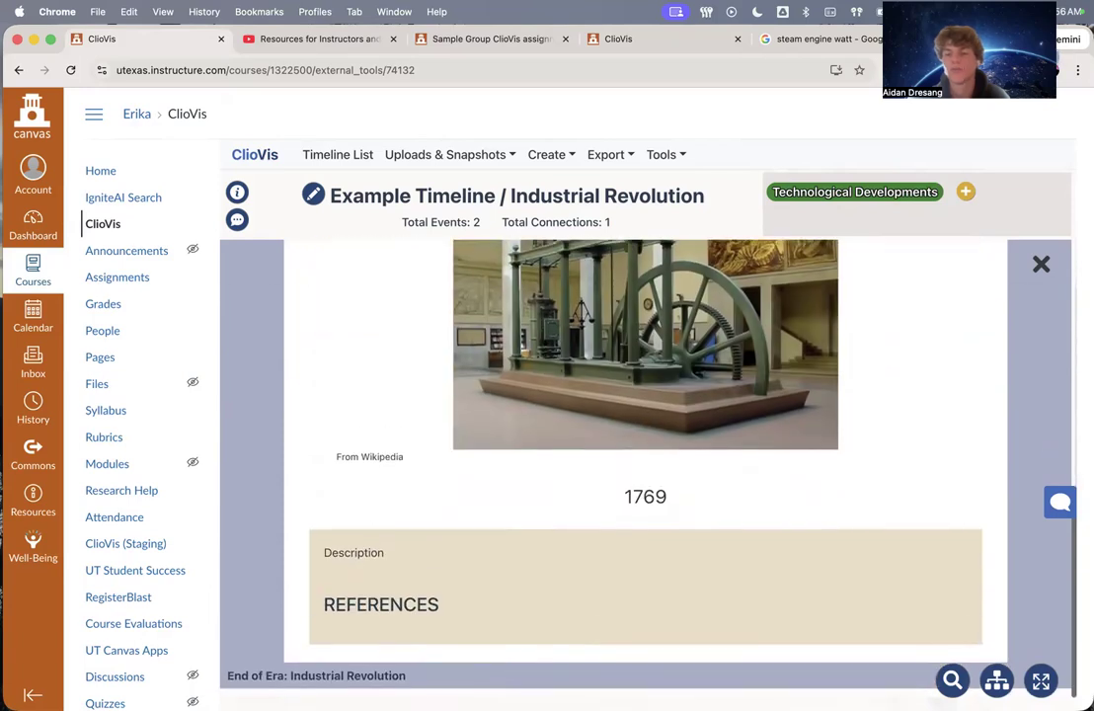
Return to the graphical timeline view and look over the years around the two connected events
left_click(996, 680)
left_click_drag(531, 395, 812, 396)
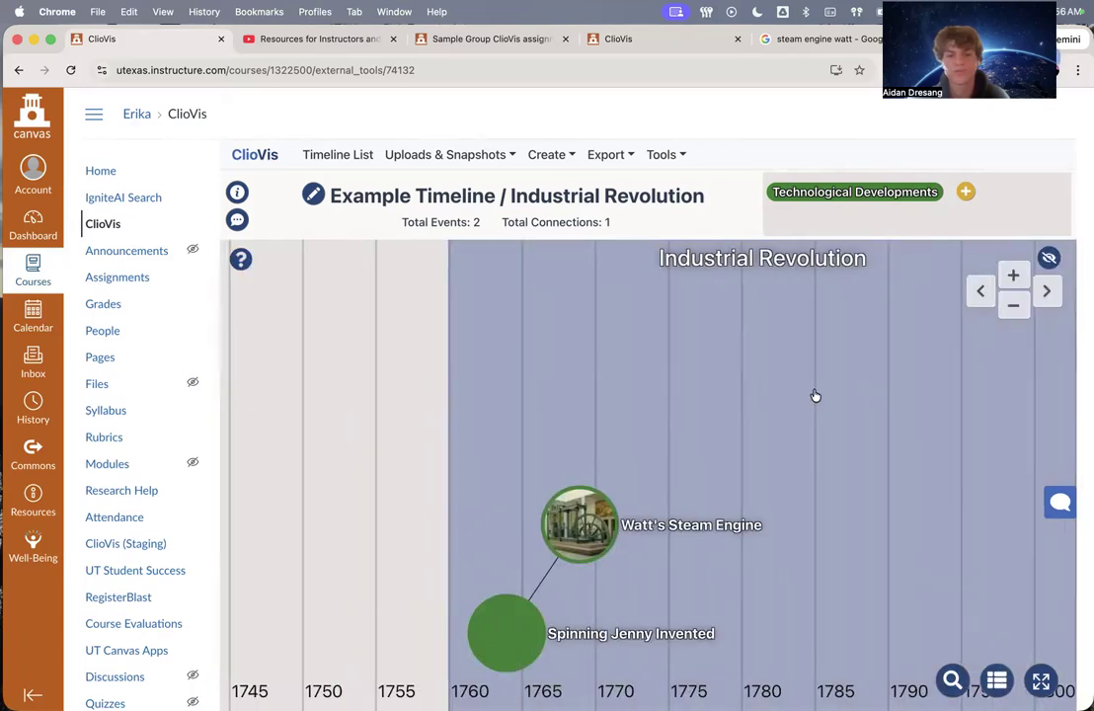
scroll(815, 395, "down", 5)
scroll(801, 482, "up", 10)
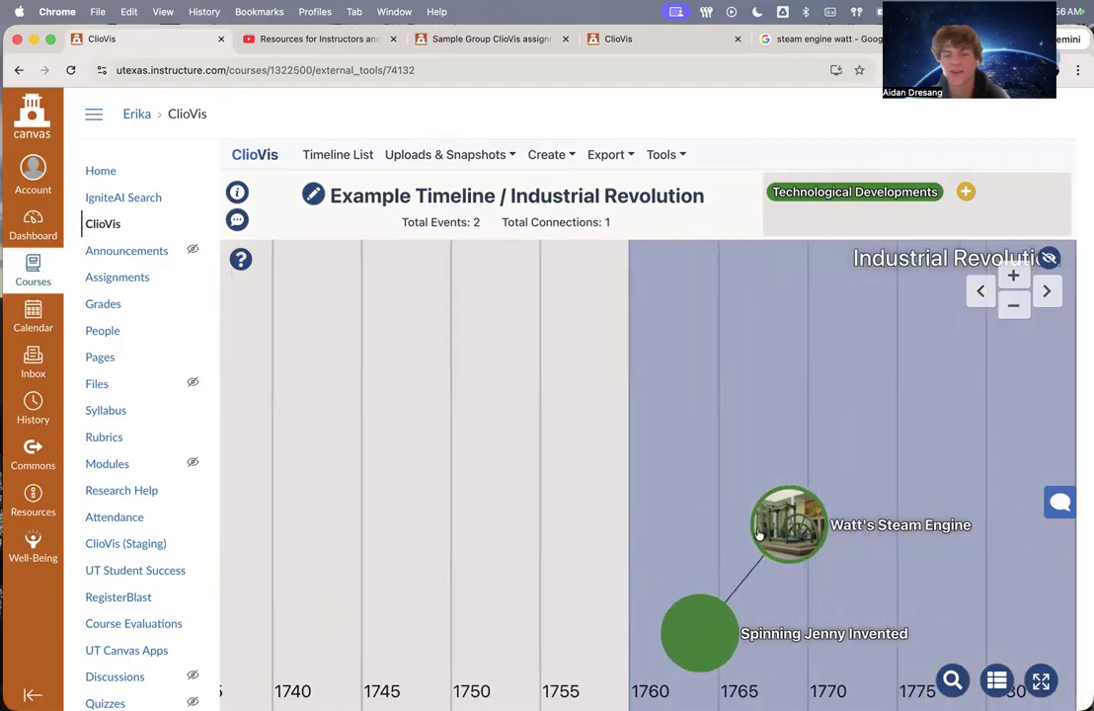
left_click_drag(834, 469, 767, 469)
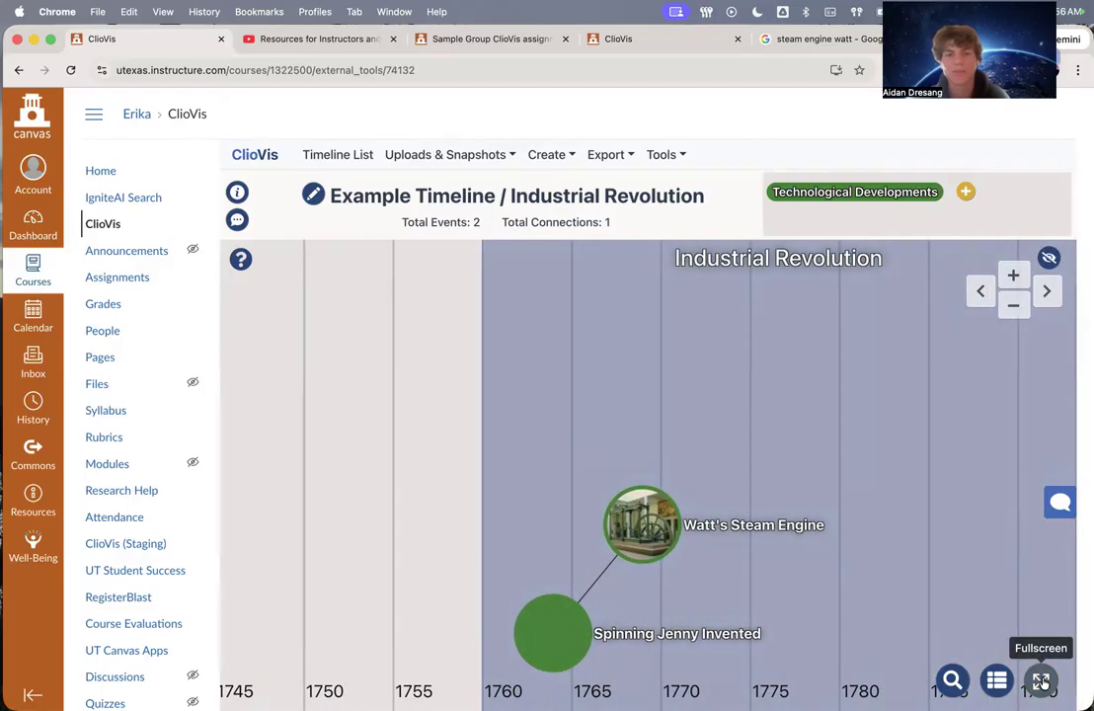
left_click_drag(925, 408, 745, 408)
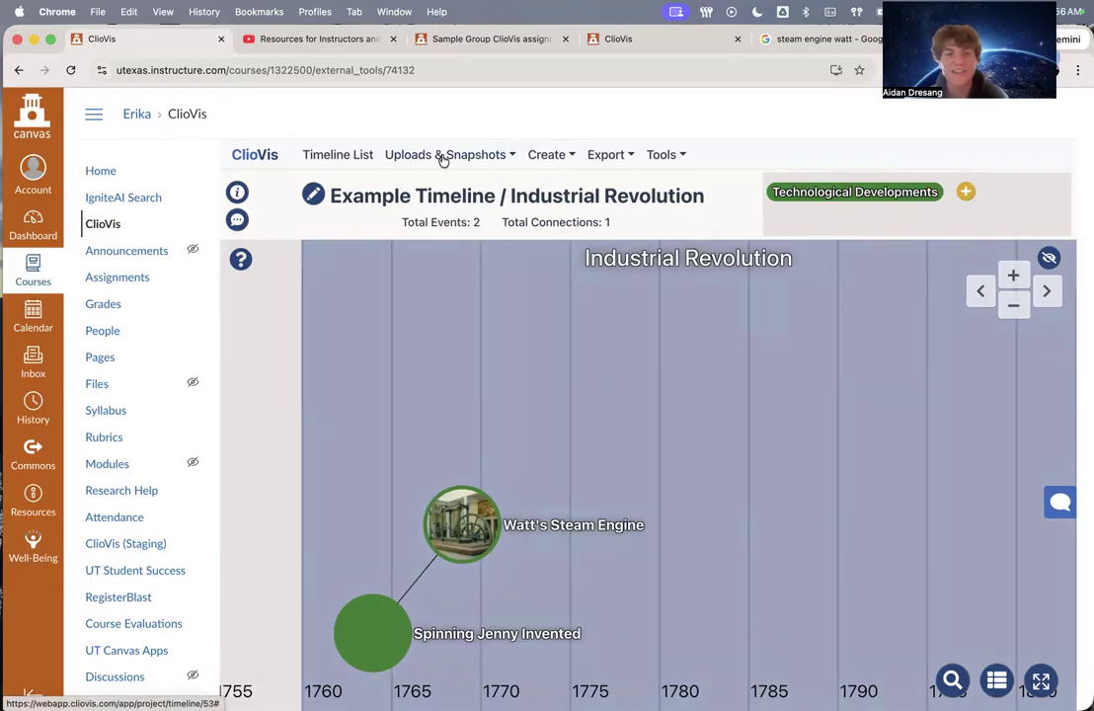
Generate a shareable snapshot link of the timeline under the name "Snapshot" and close the sharing dialogs
left_click(622, 158)
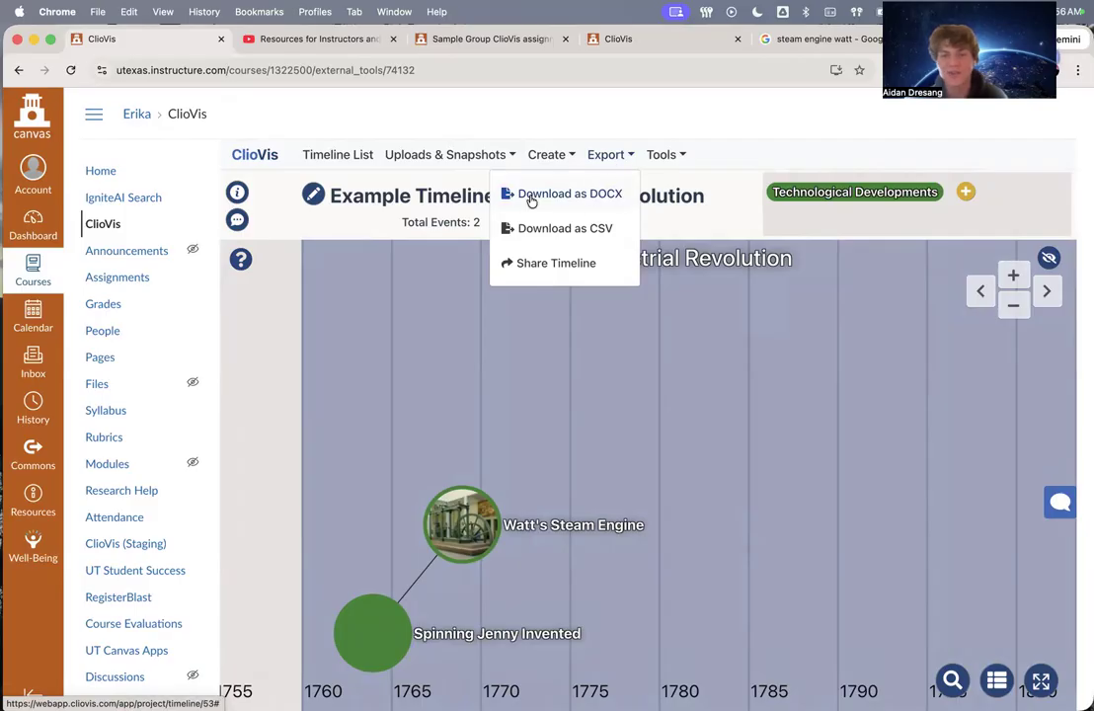
left_click(531, 261)
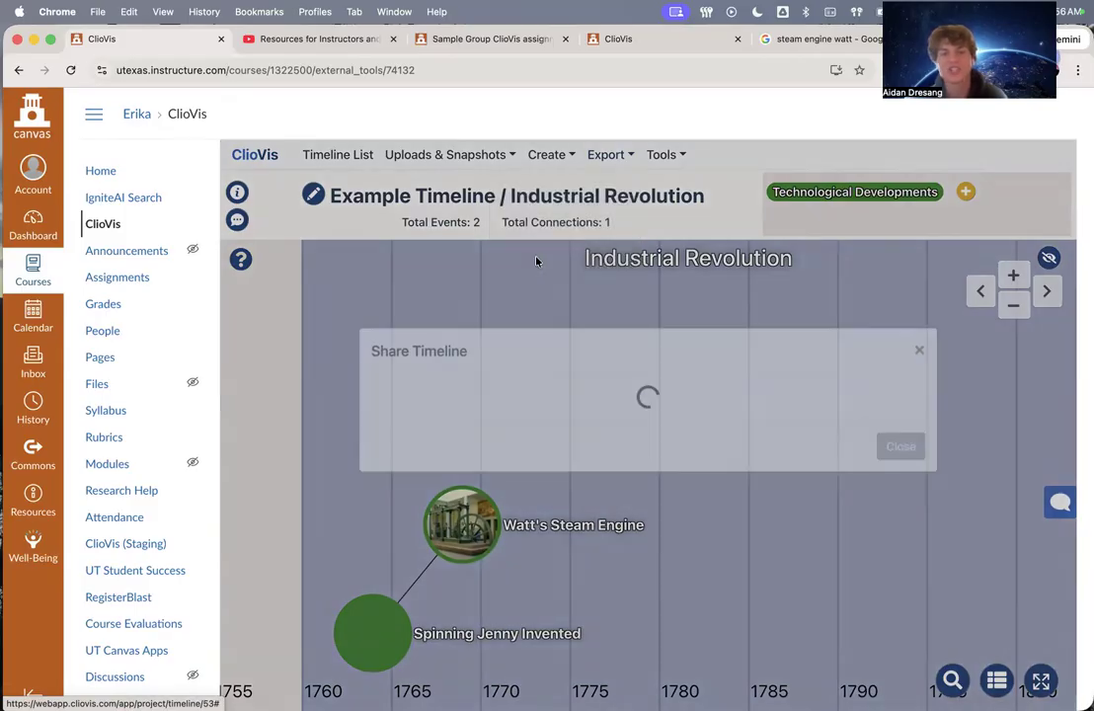
left_click(608, 472)
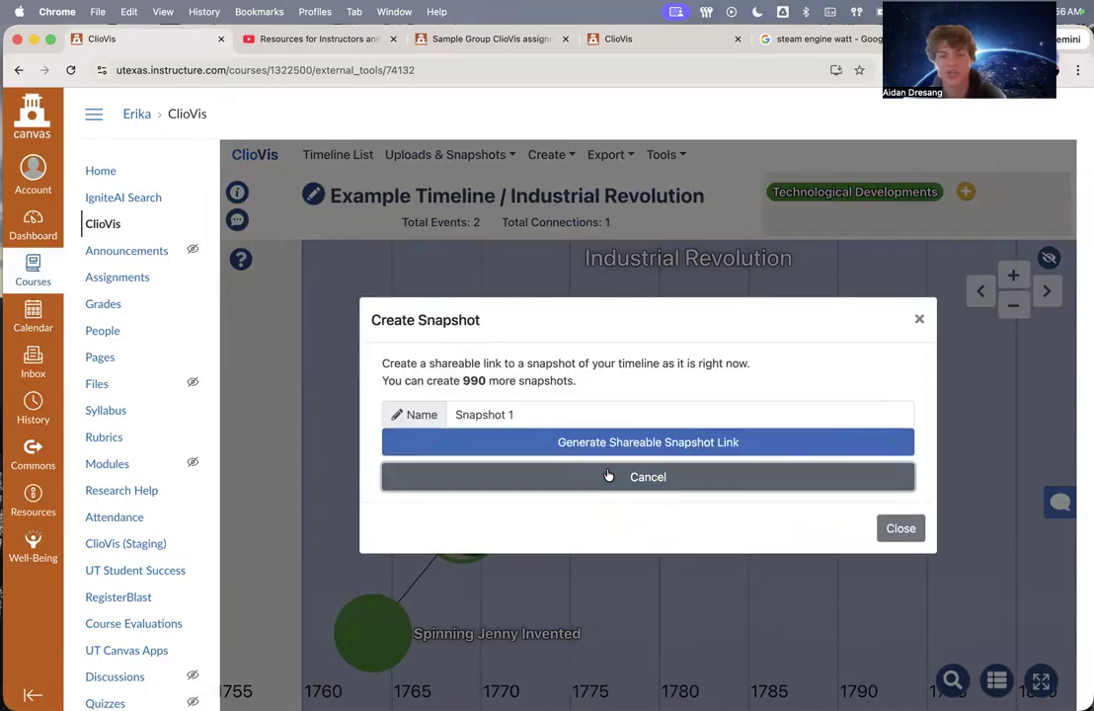
triple_click(554, 417)
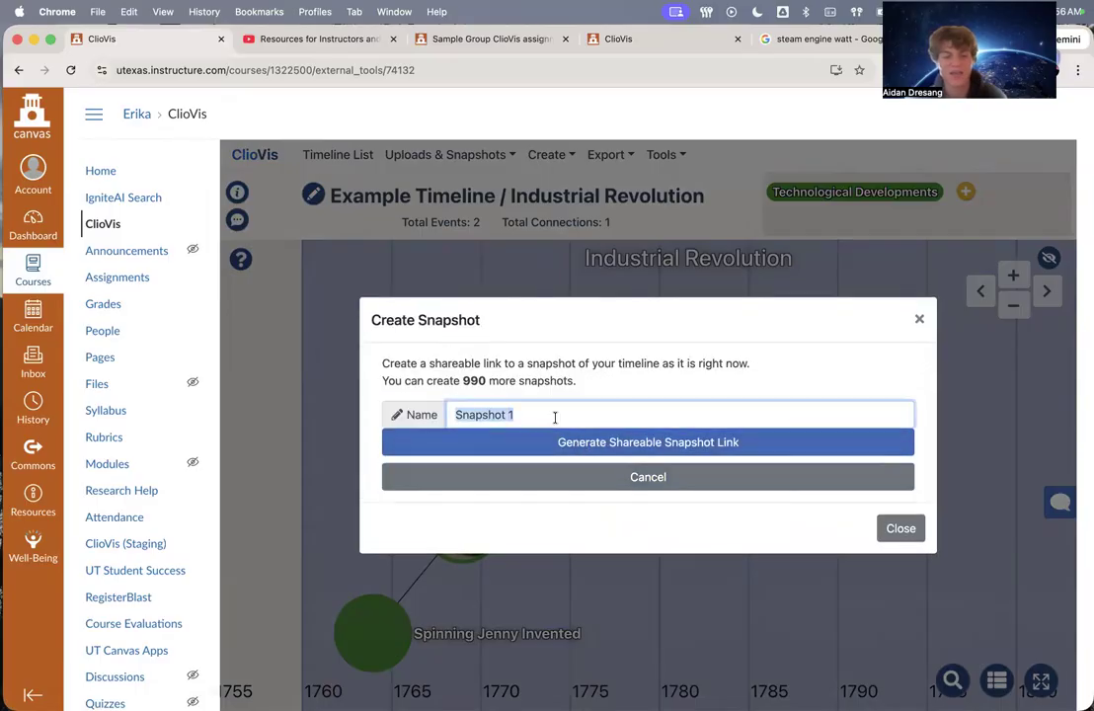
type("Snapshot")
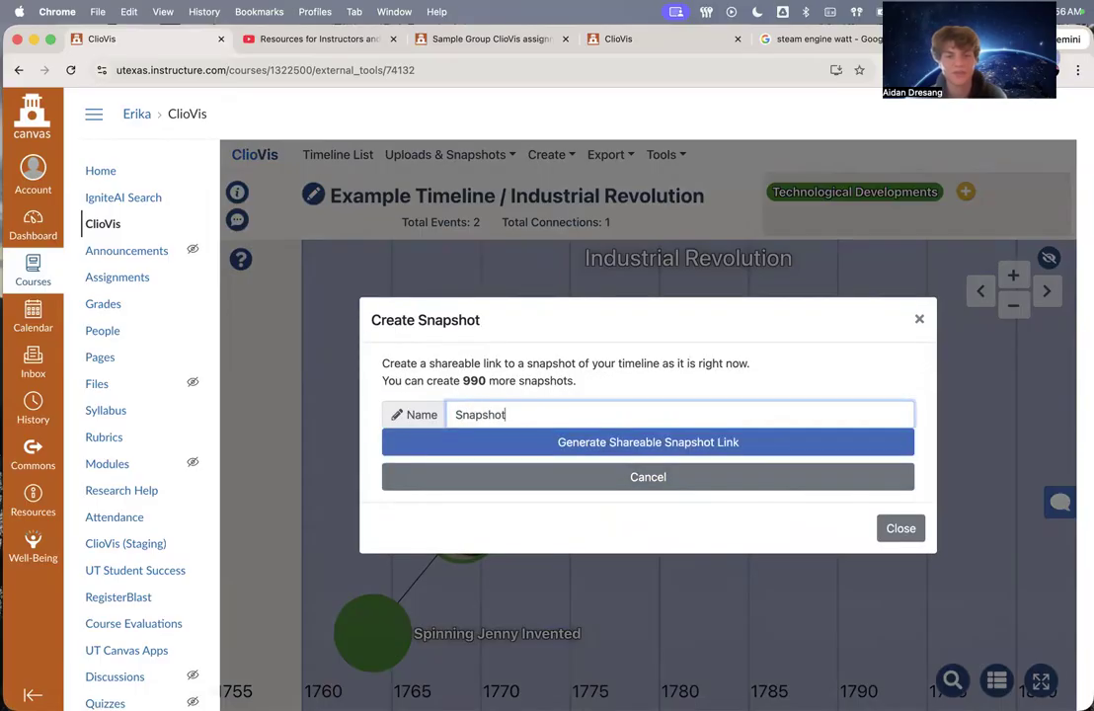
left_click(553, 443)
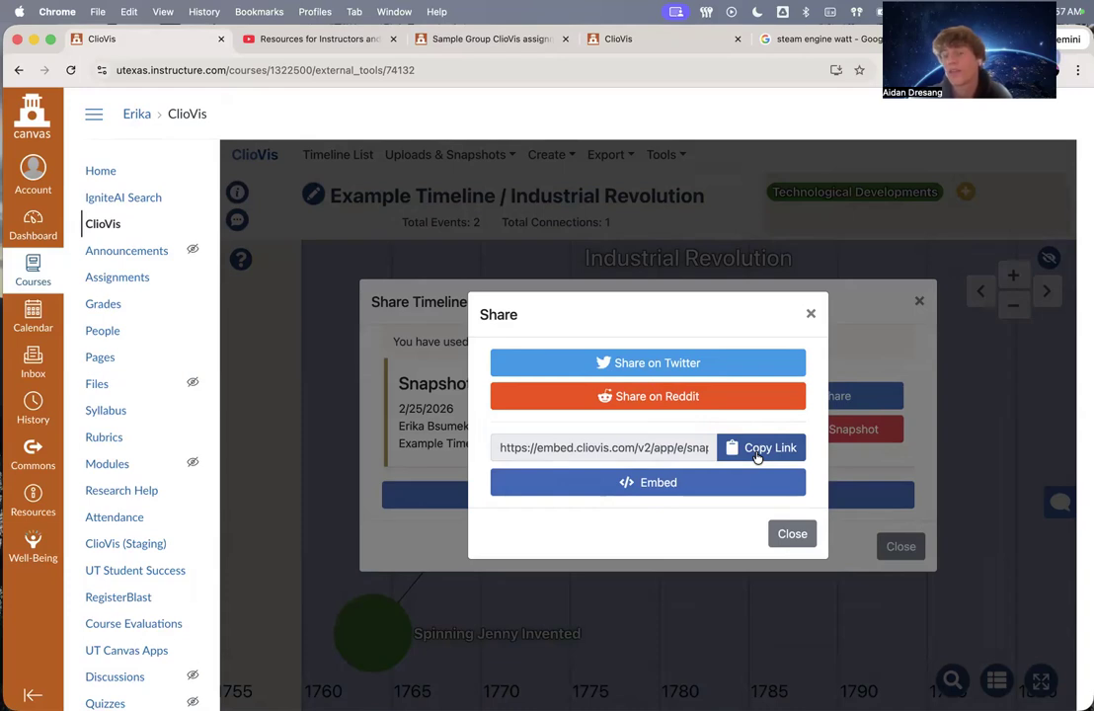
left_click(810, 314)
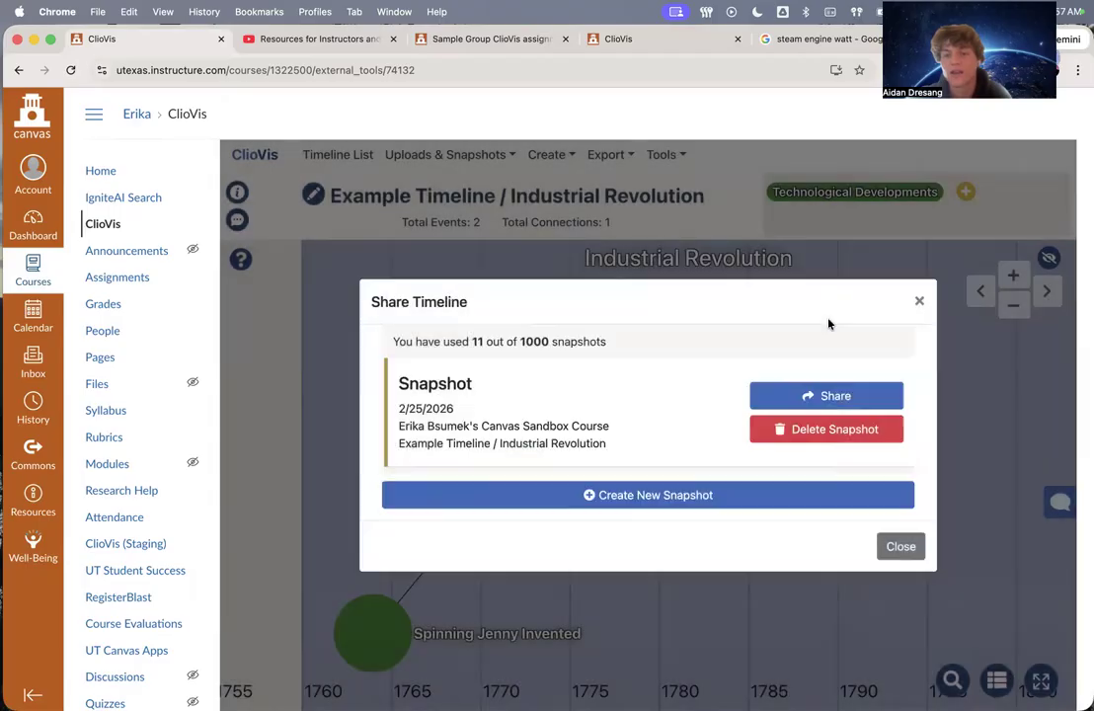
left_click(908, 546)
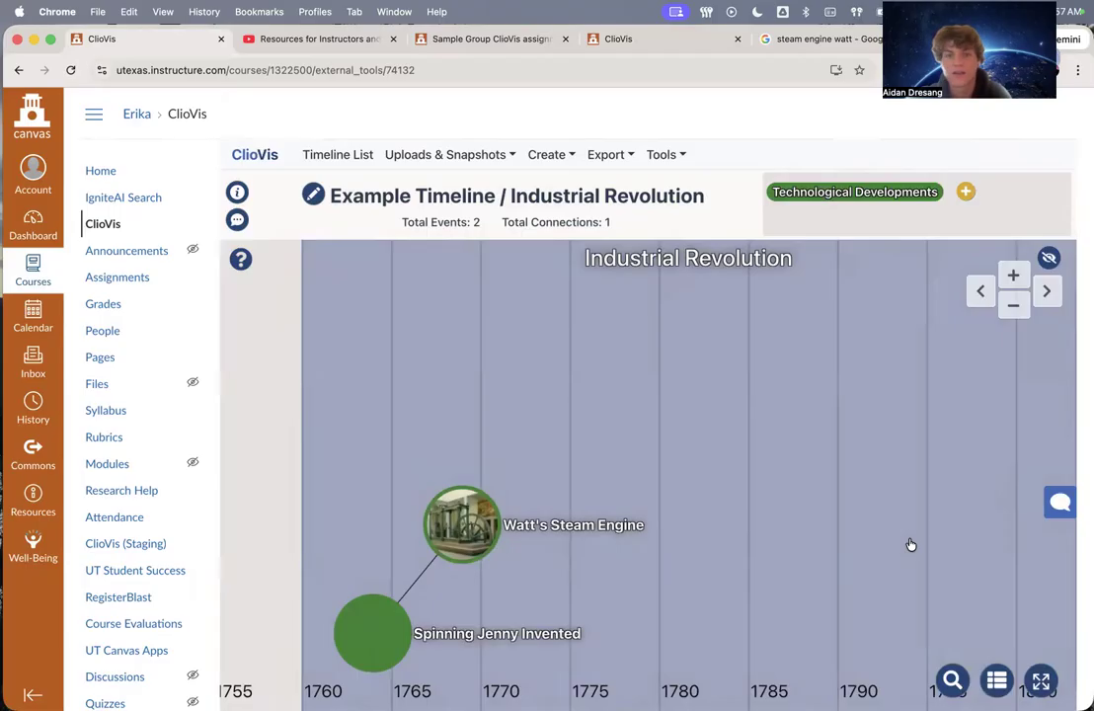
Present the timeline from Spinning Jenny Invented through Watt's Steam Engine, and end the presentation
left_click(658, 159)
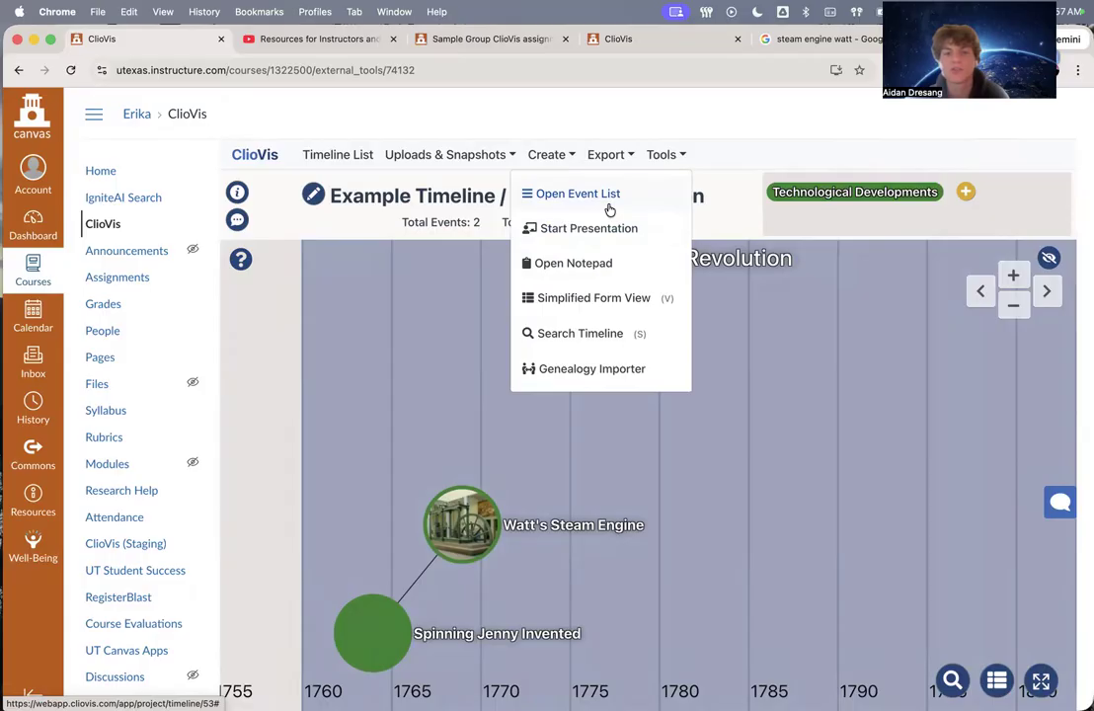
left_click_drag(609, 209, 606, 239)
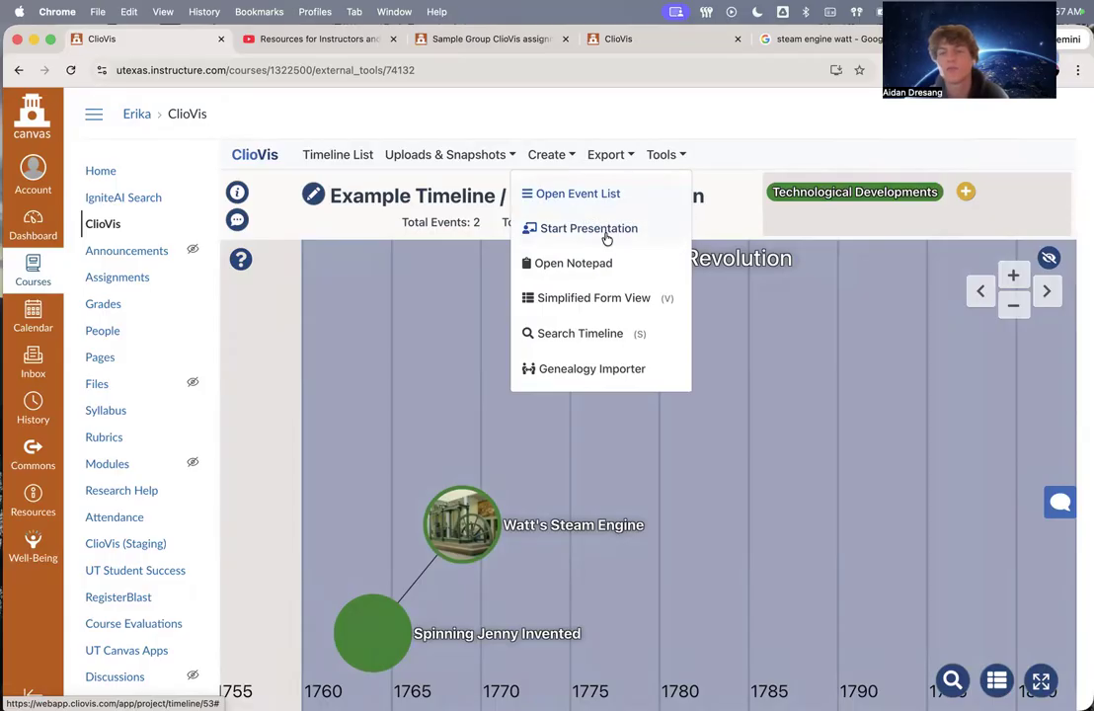
left_click(606, 239)
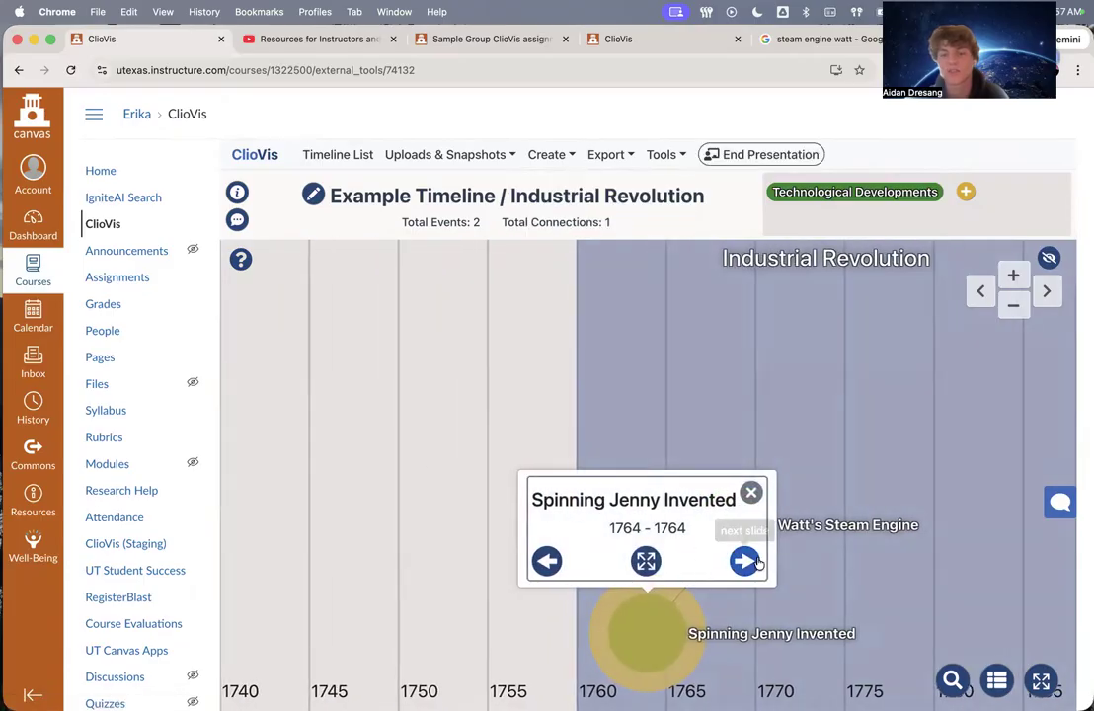
left_click(744, 559)
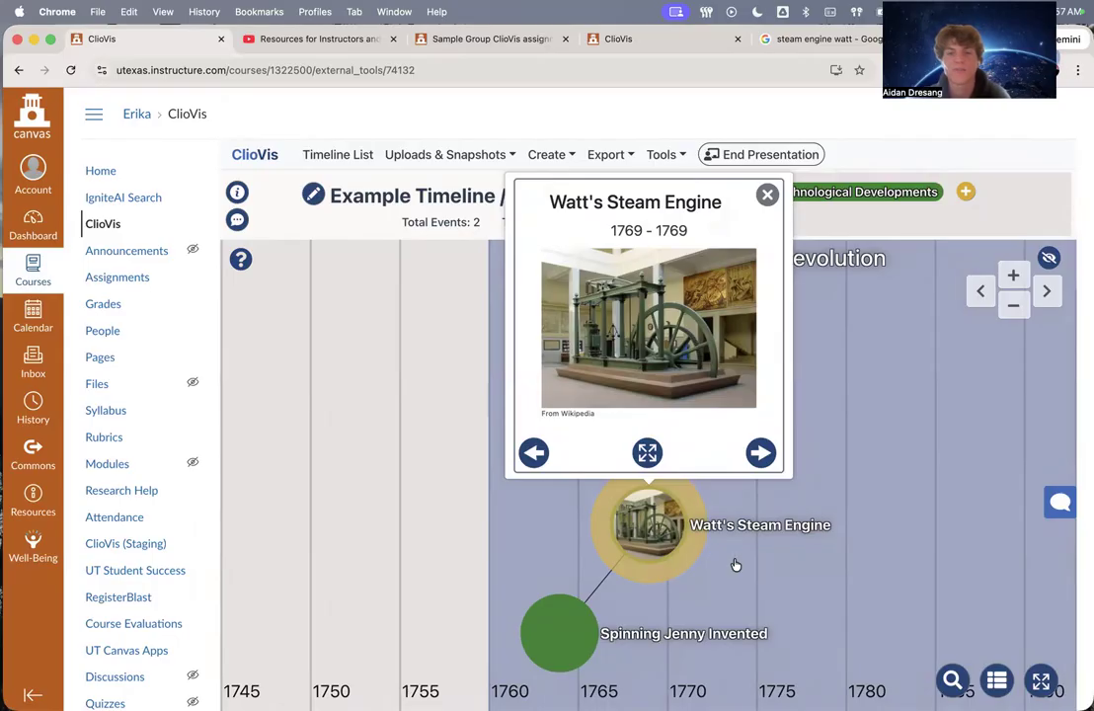
left_click(741, 158)
left_click_drag(863, 338, 604, 357)
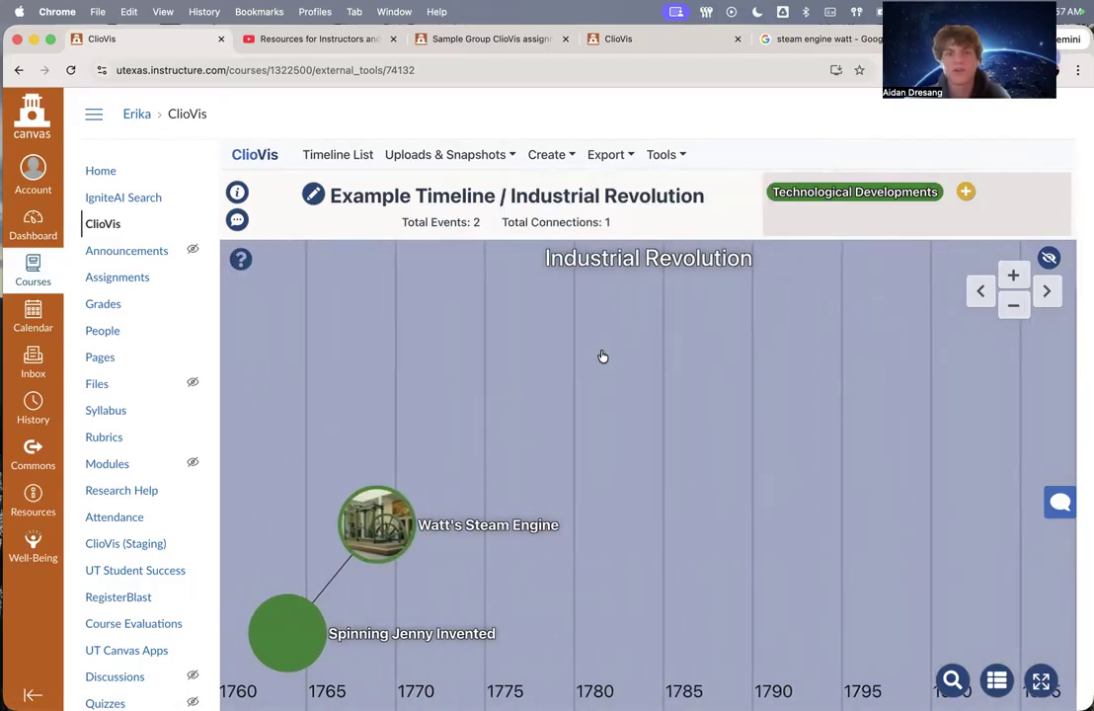